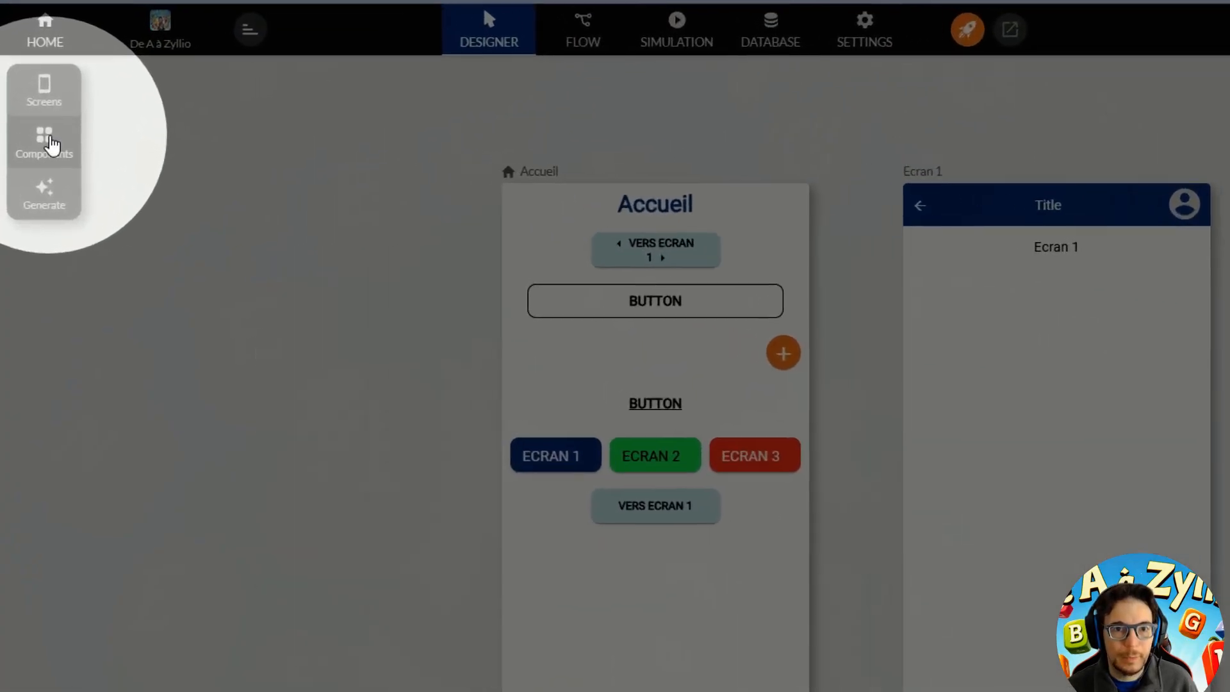
- Add a Text component with fixed content to the Accueil screen, beneath the lower VERS ECRAN 1 button
click(27, 127)
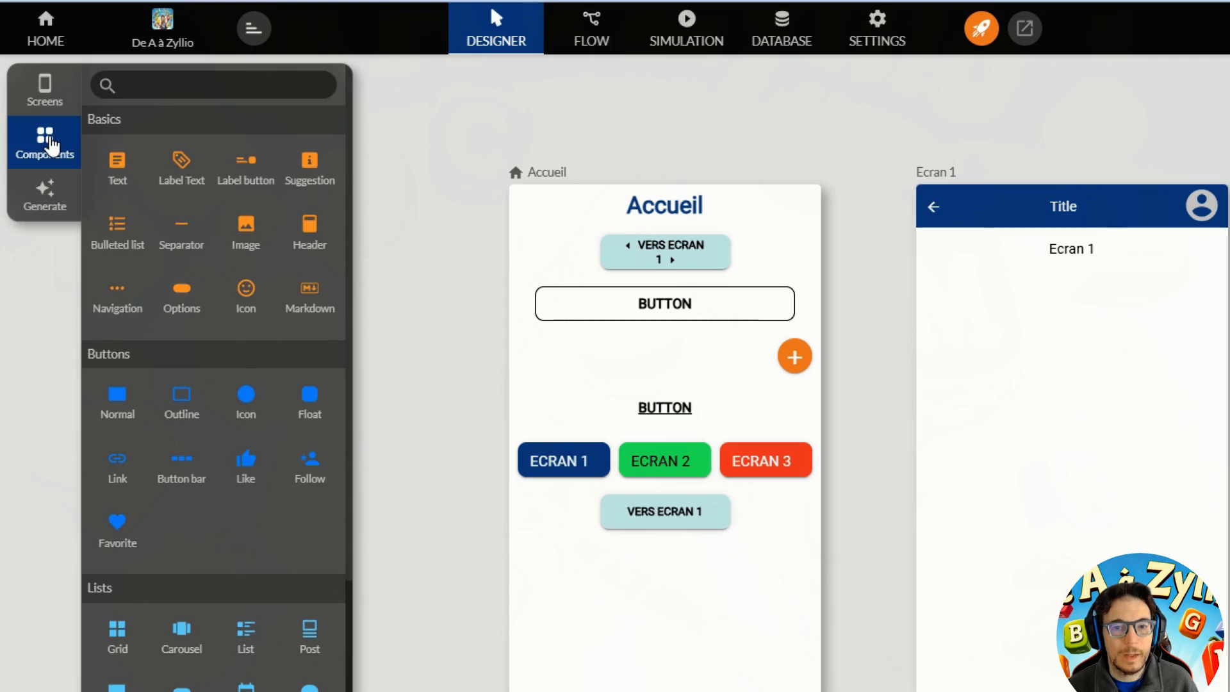
scroll(205, 343, down, 4)
scroll(205, 343, down, 5)
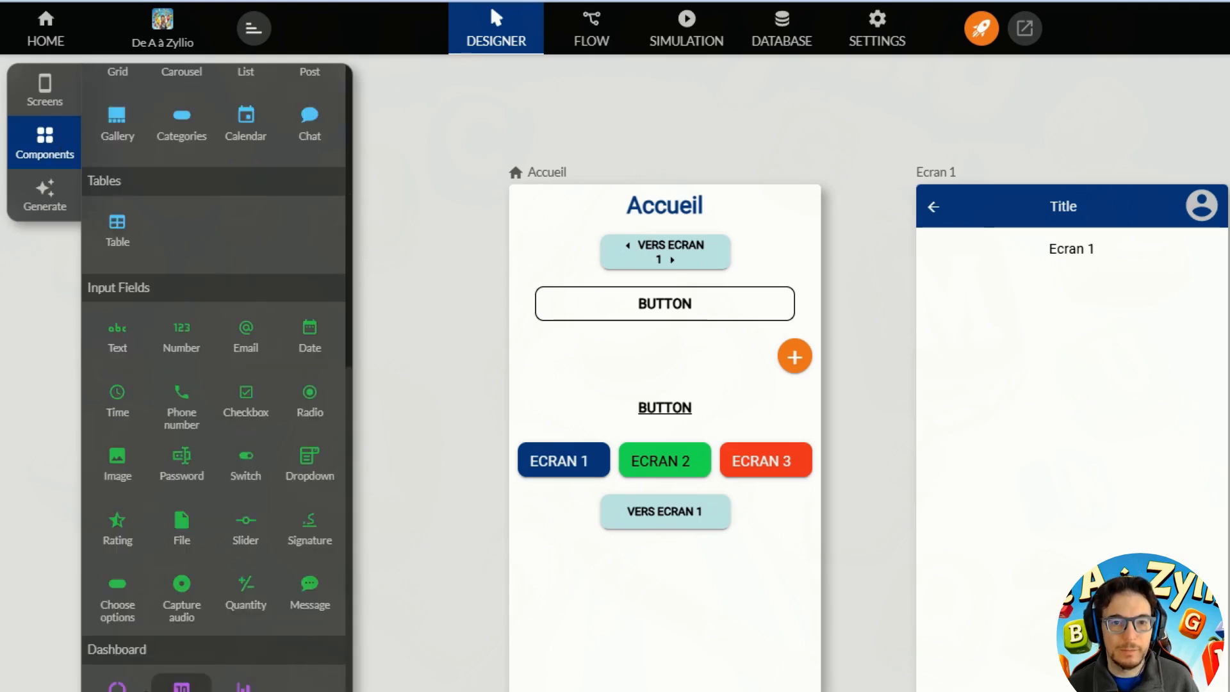
scroll(205, 343, up, 9)
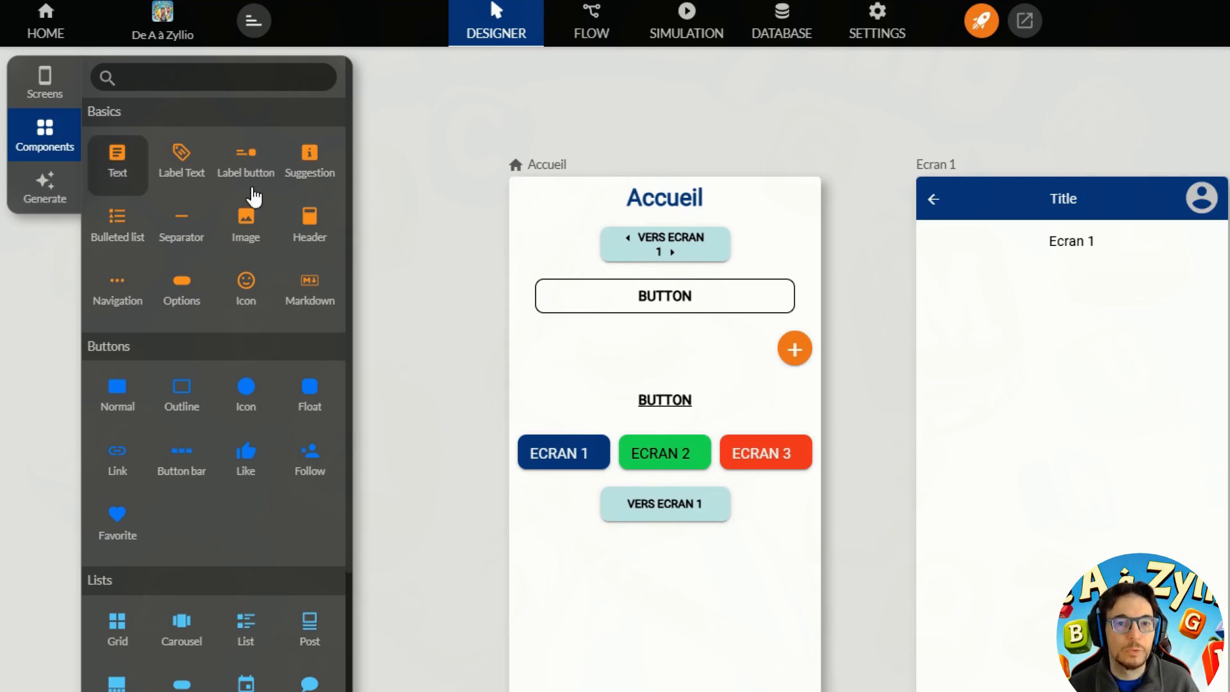
click(133, 160)
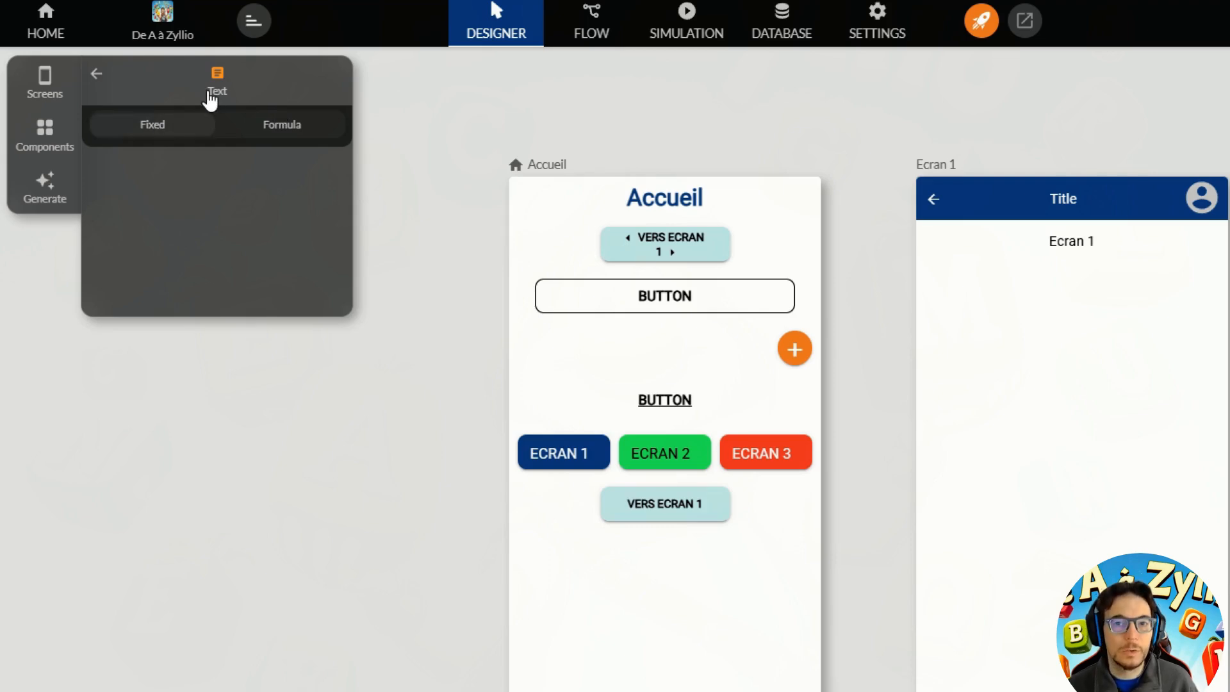
click(157, 126)
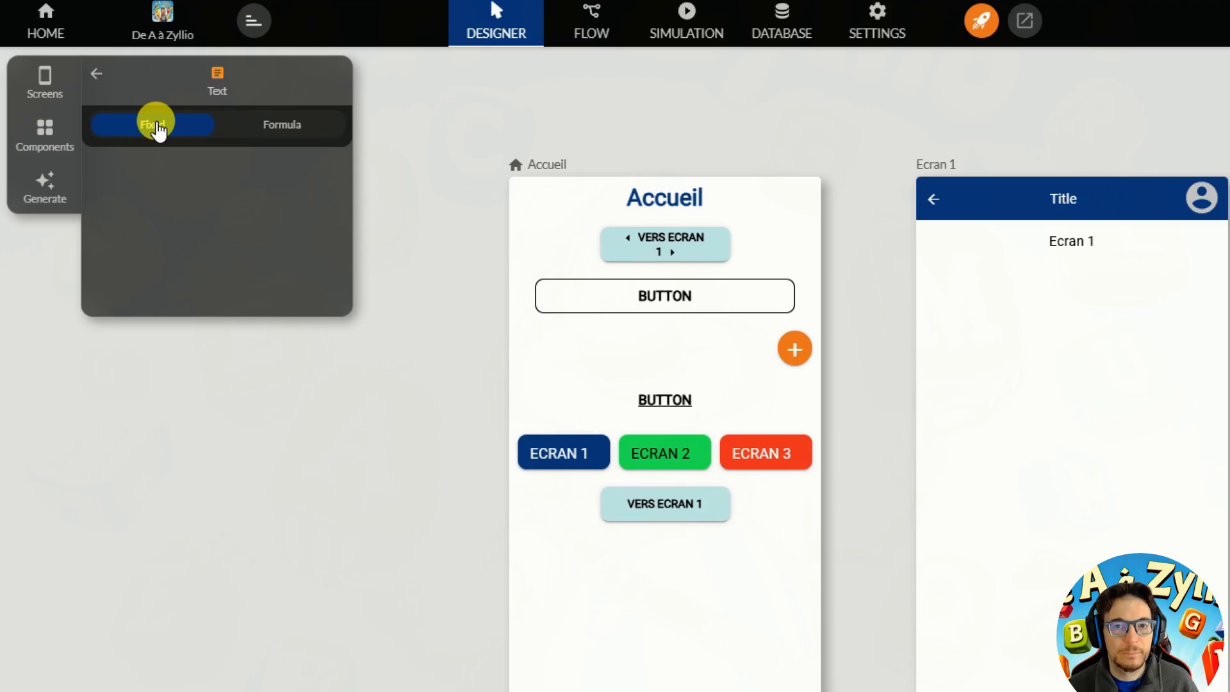
click(102, 71)
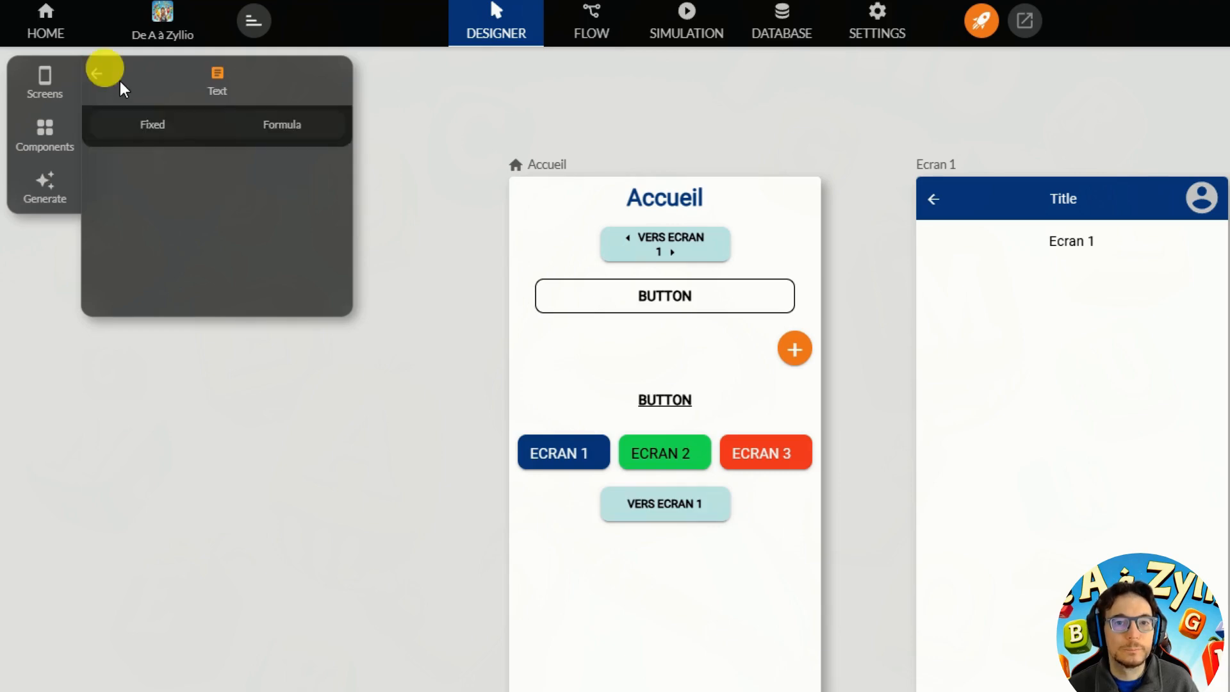
click(300, 131)
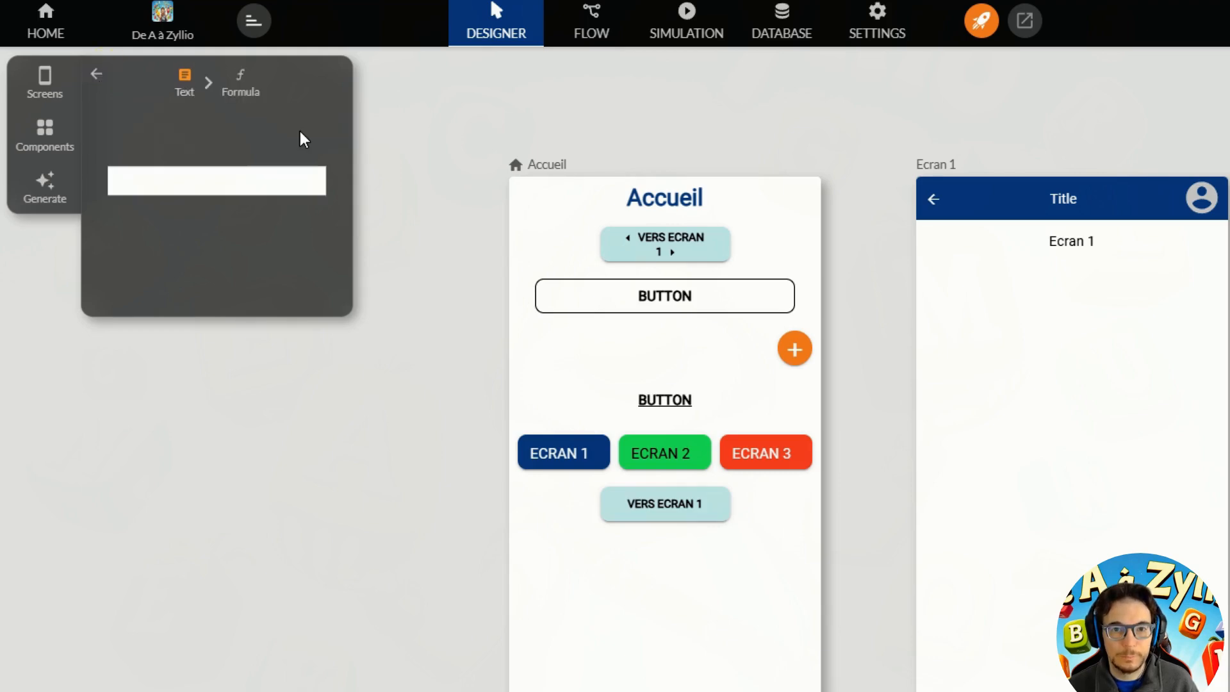
click(101, 77)
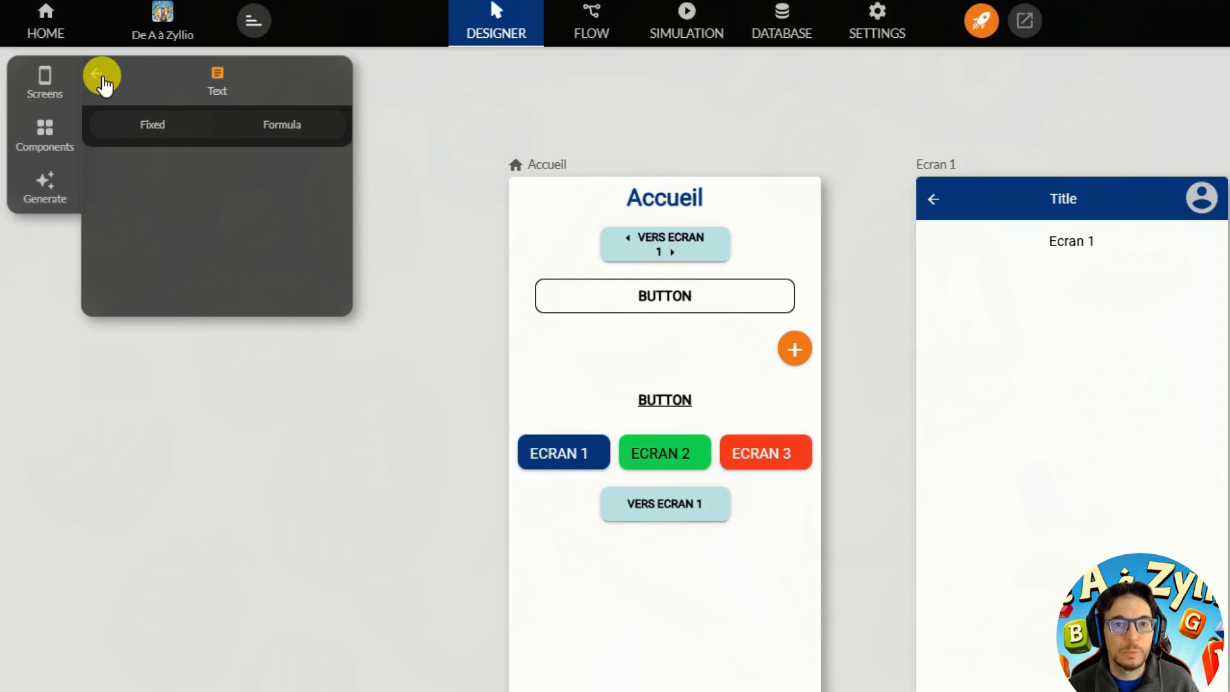
click(194, 140)
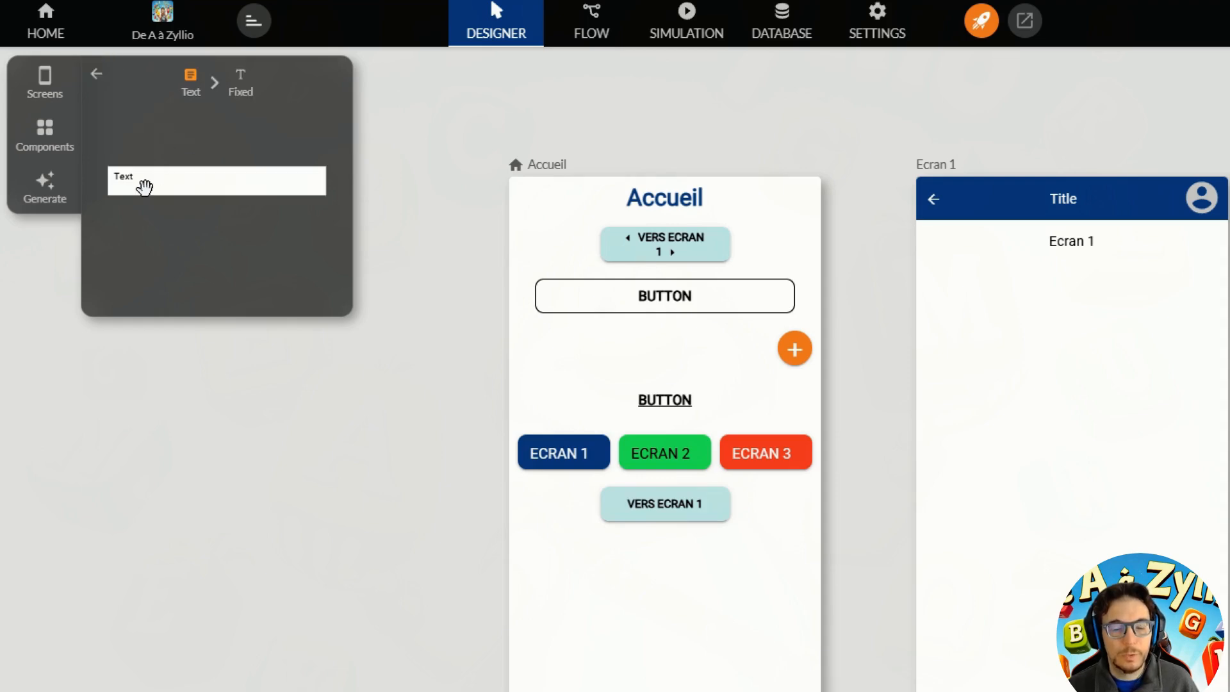
mouse_move(166, 184)
mouse_down()
mouse_move(270, 351)
mouse_move(658, 594)
mouse_move(686, 591)
mouse_up()
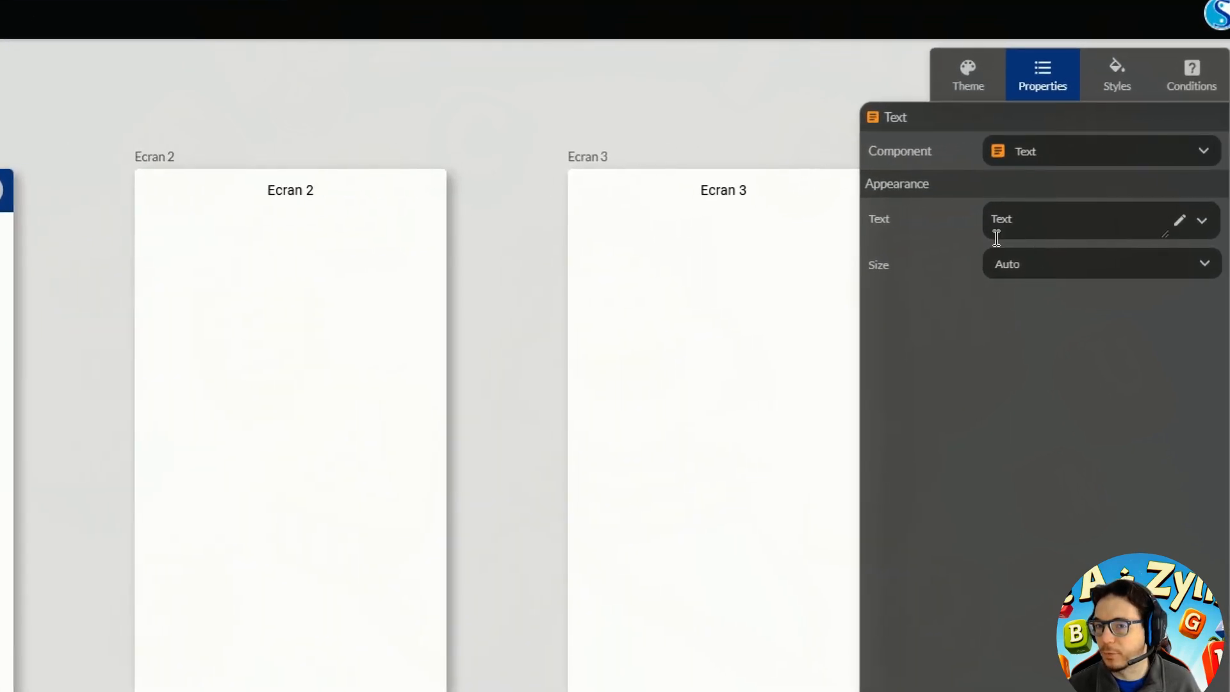
- Set the new text component's content to "Le magnifique composant texte" and switch its source type to Formula
click(1012, 219)
key(ctrl+a)
text(L)
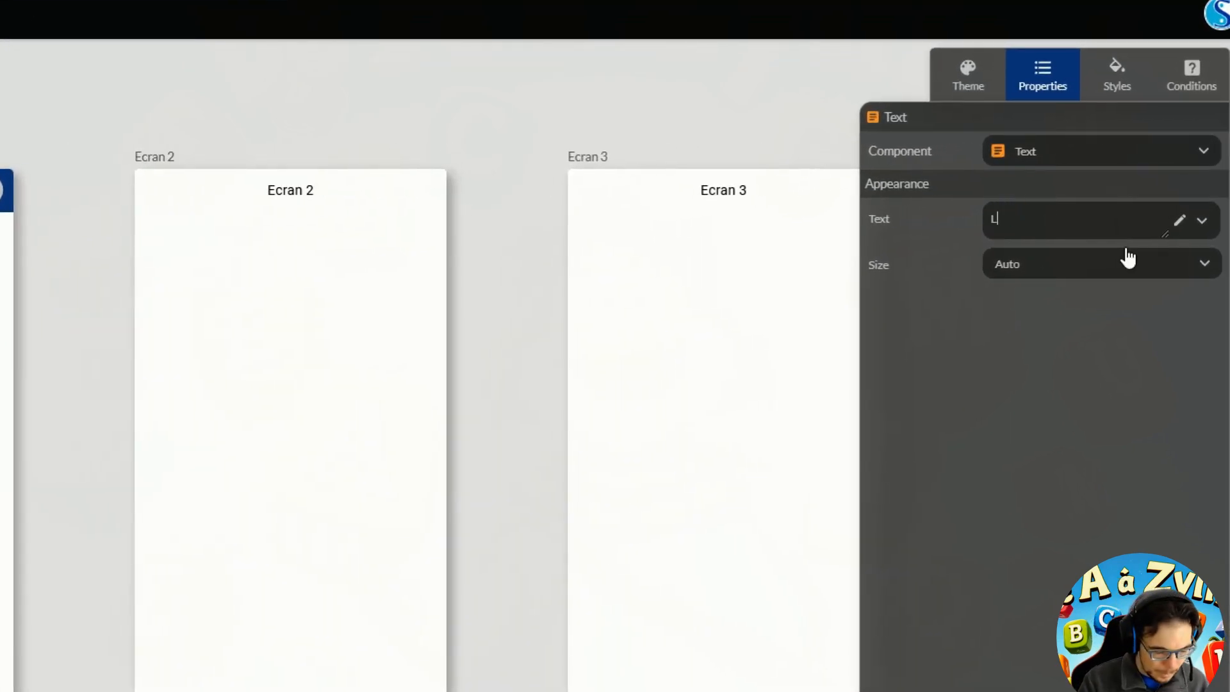
text(e magni)
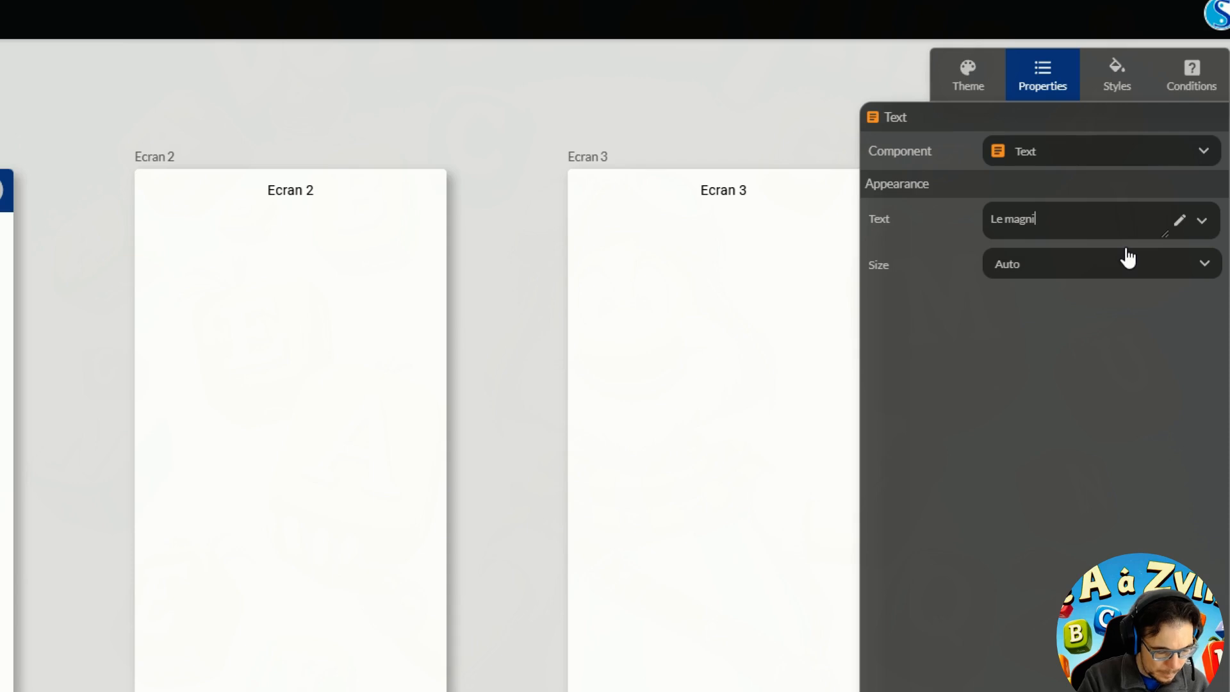
text(fique composa)
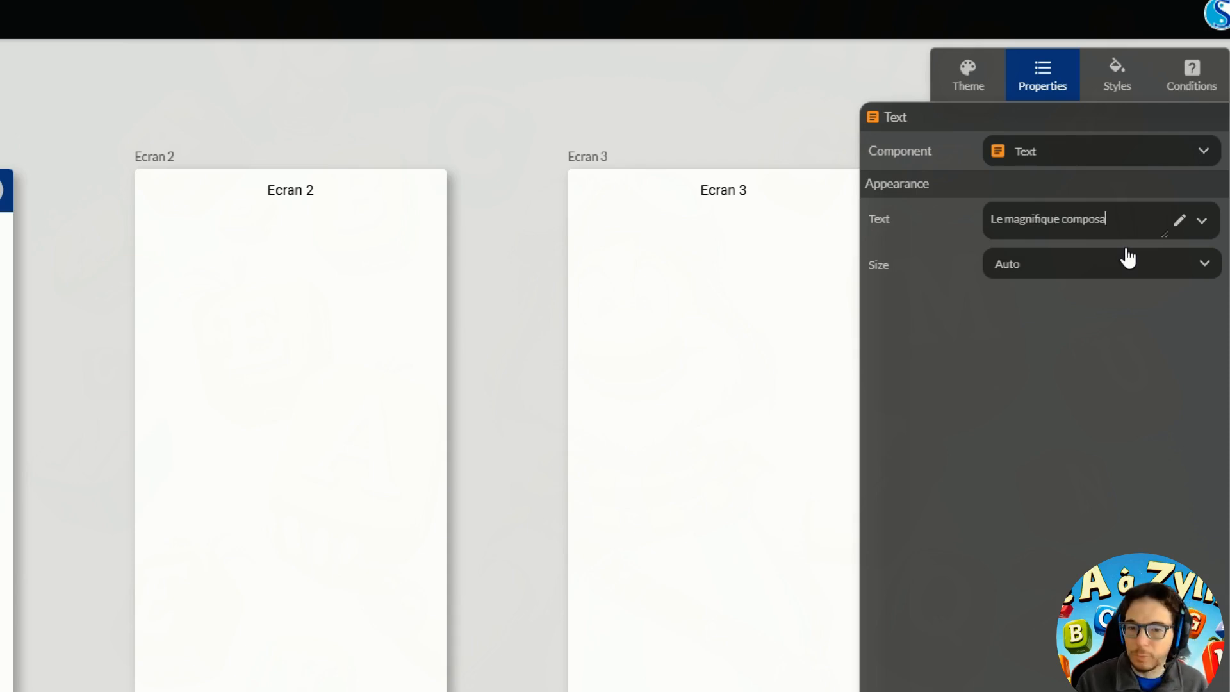
text(nt texte)
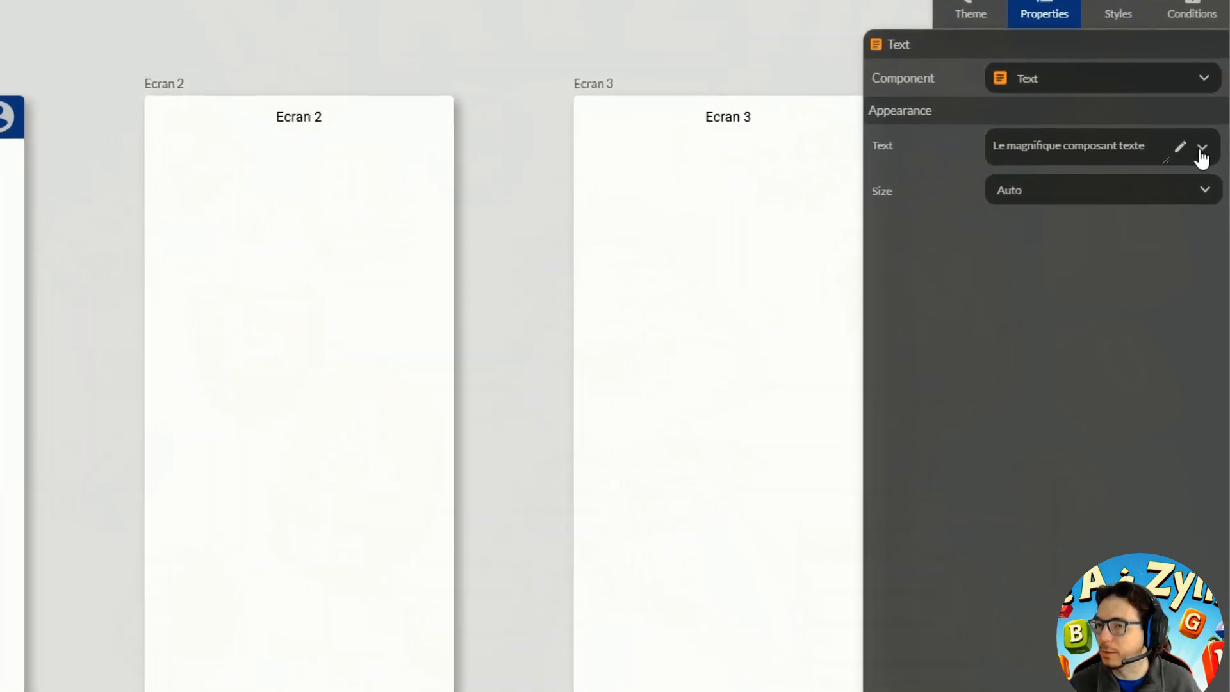
click(1202, 149)
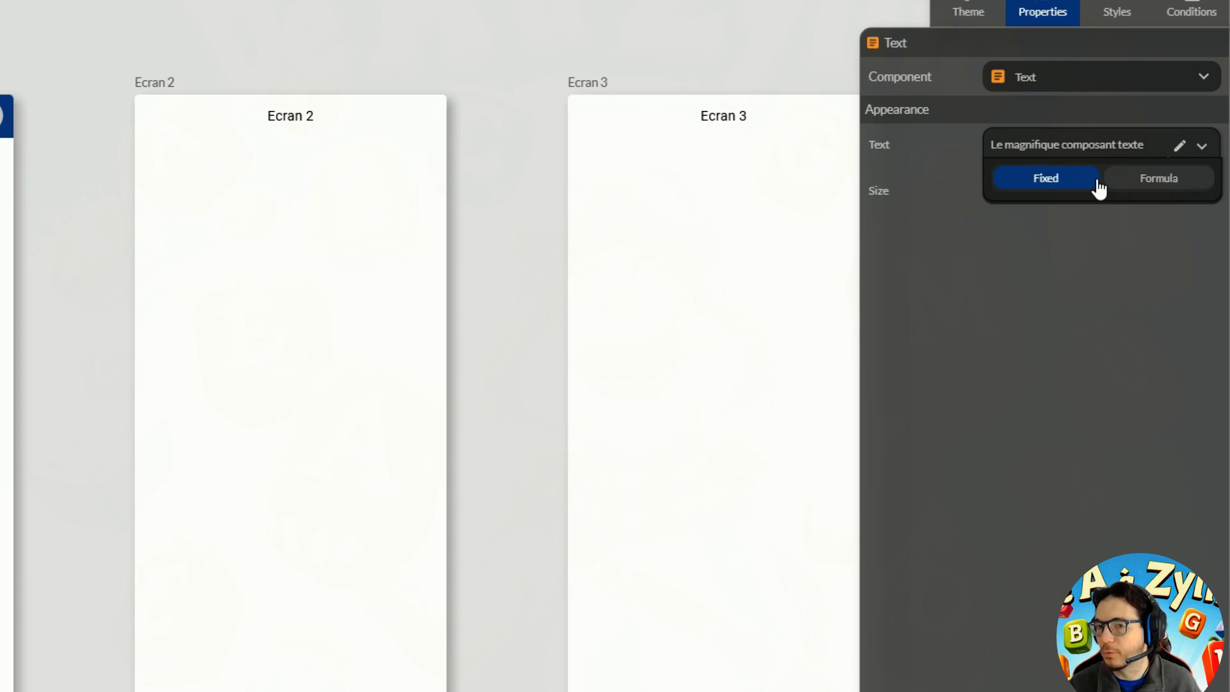
click(1164, 180)
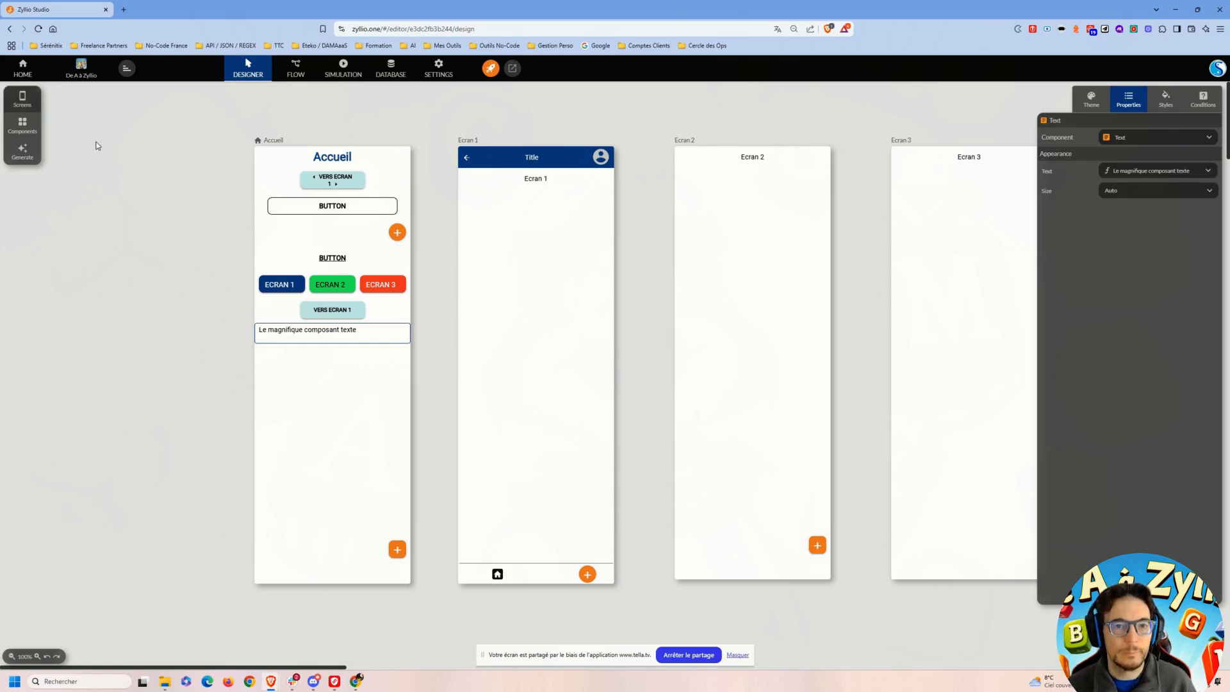
- Add an Image component with a fixed source beneath the text component on the Accueil screen
click(23, 125)
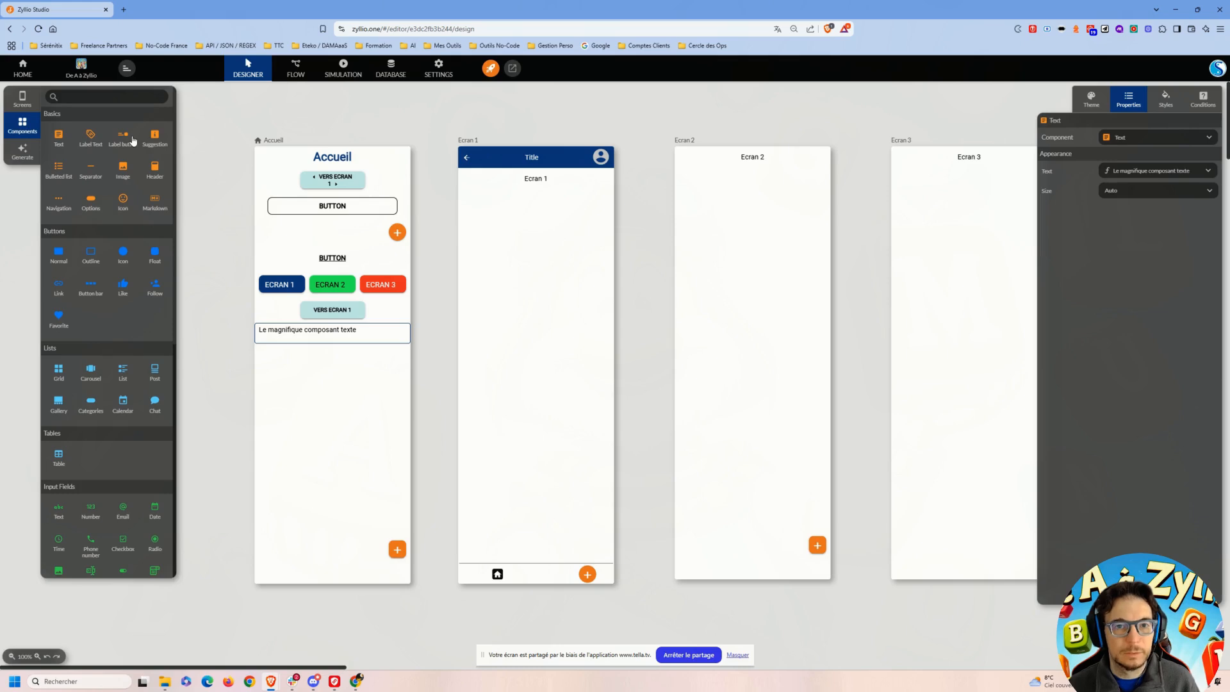
click(123, 170)
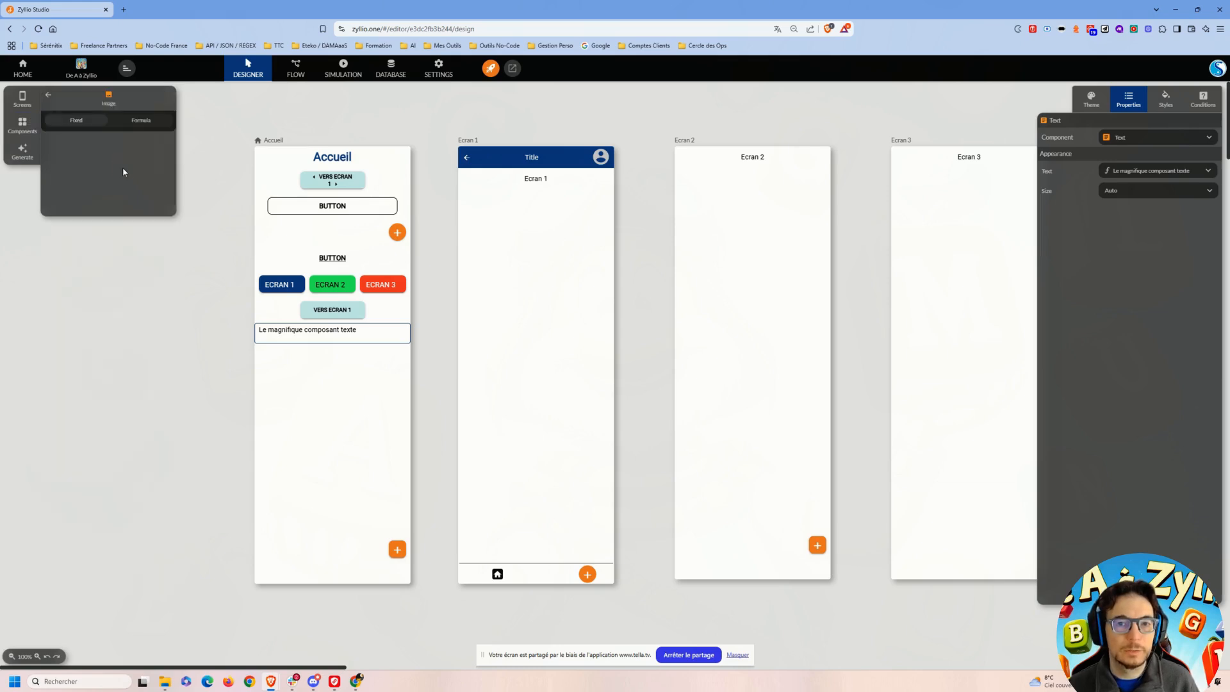
click(82, 123)
click(98, 172)
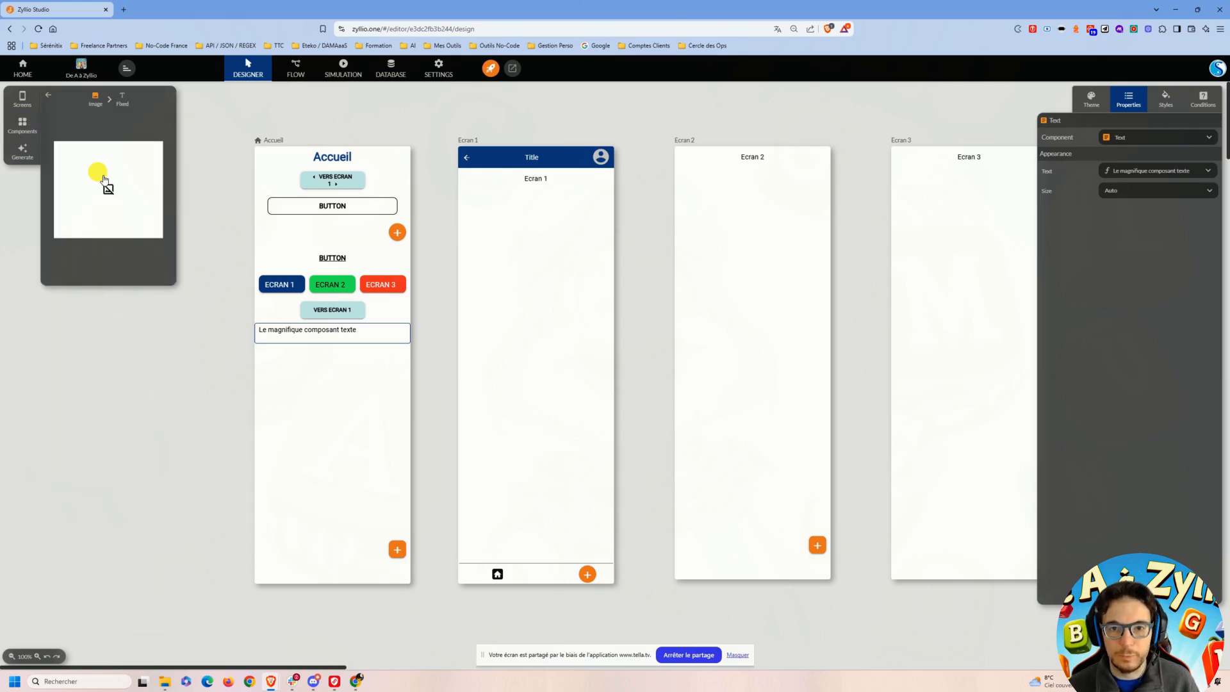
drag(104, 179, 319, 365)
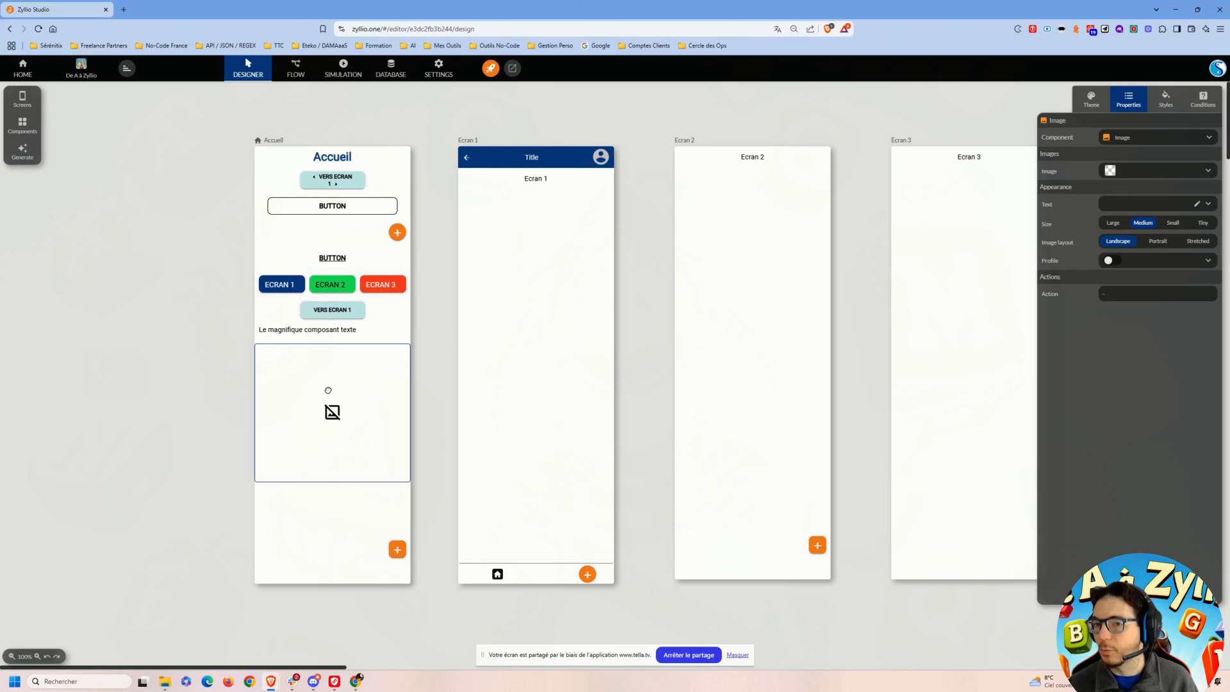
- Assign the file "Couverture de A à Zyllio light.png" as the image component's picture
mouse_move(1106, 172)
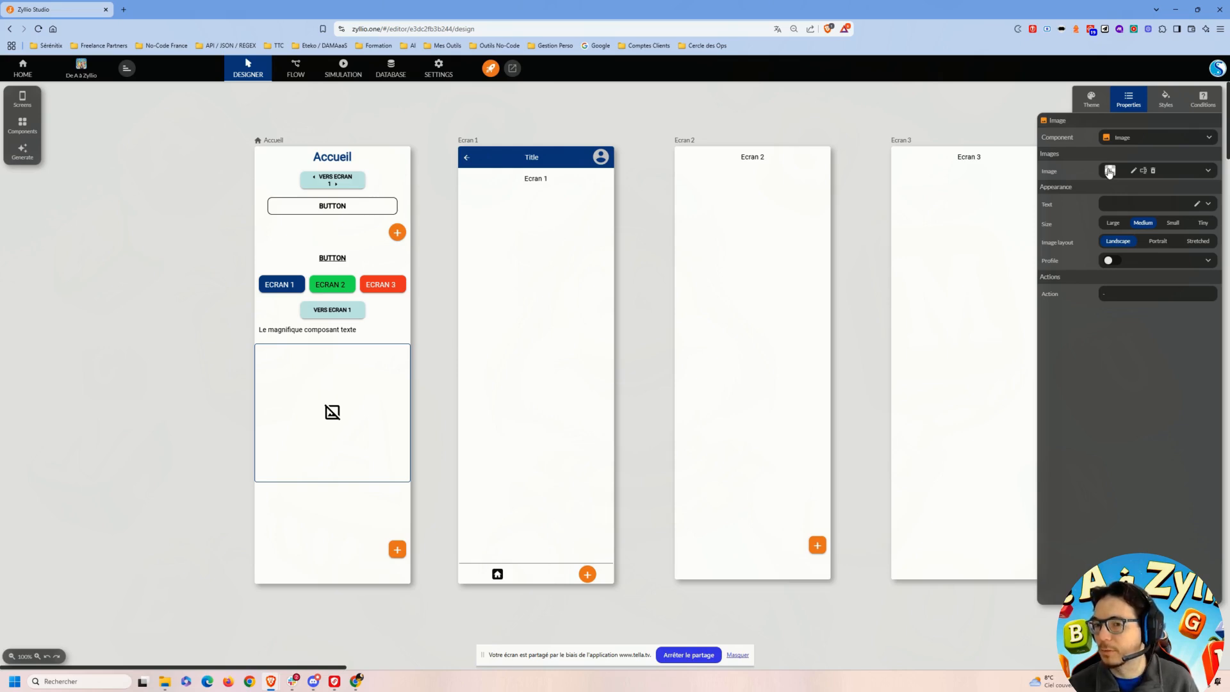
click(1112, 172)
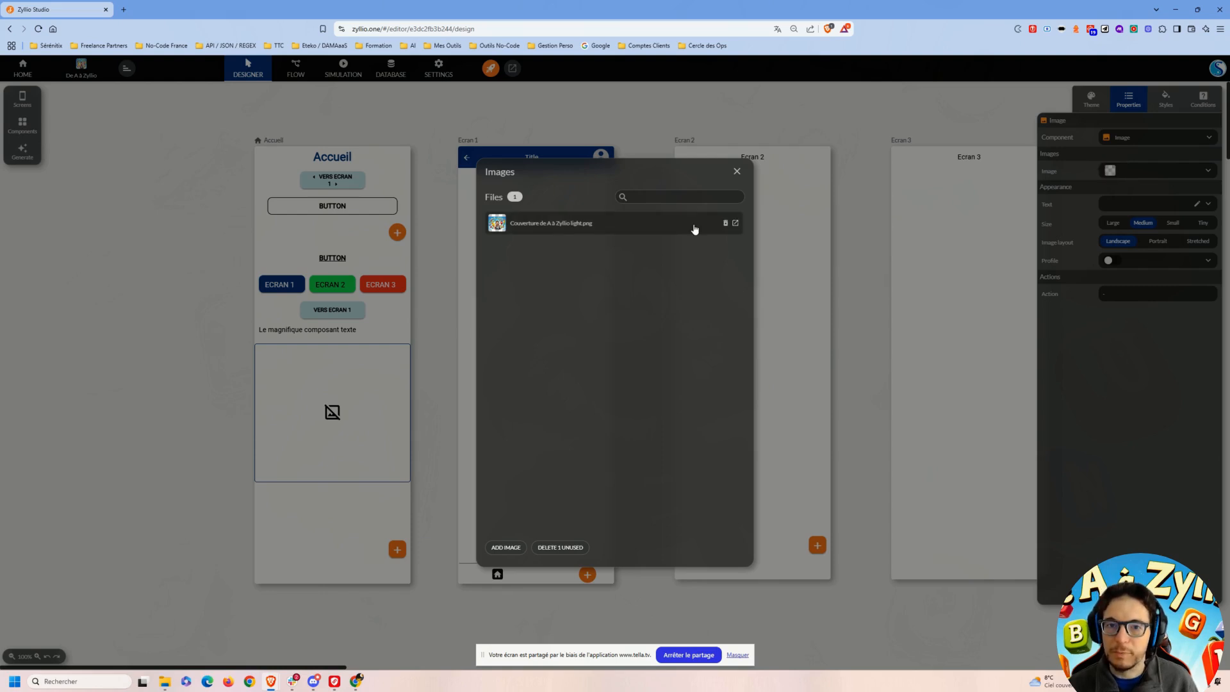
click(553, 224)
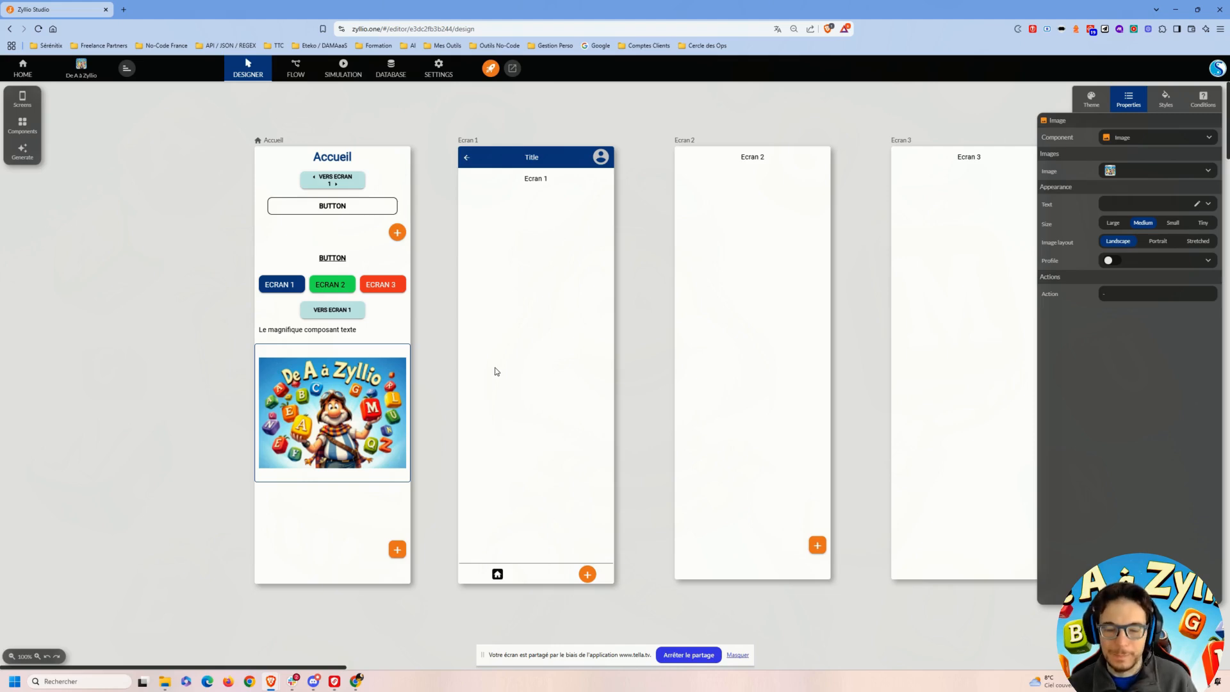
- Delete the image component from the Accueil screen
click(345, 410)
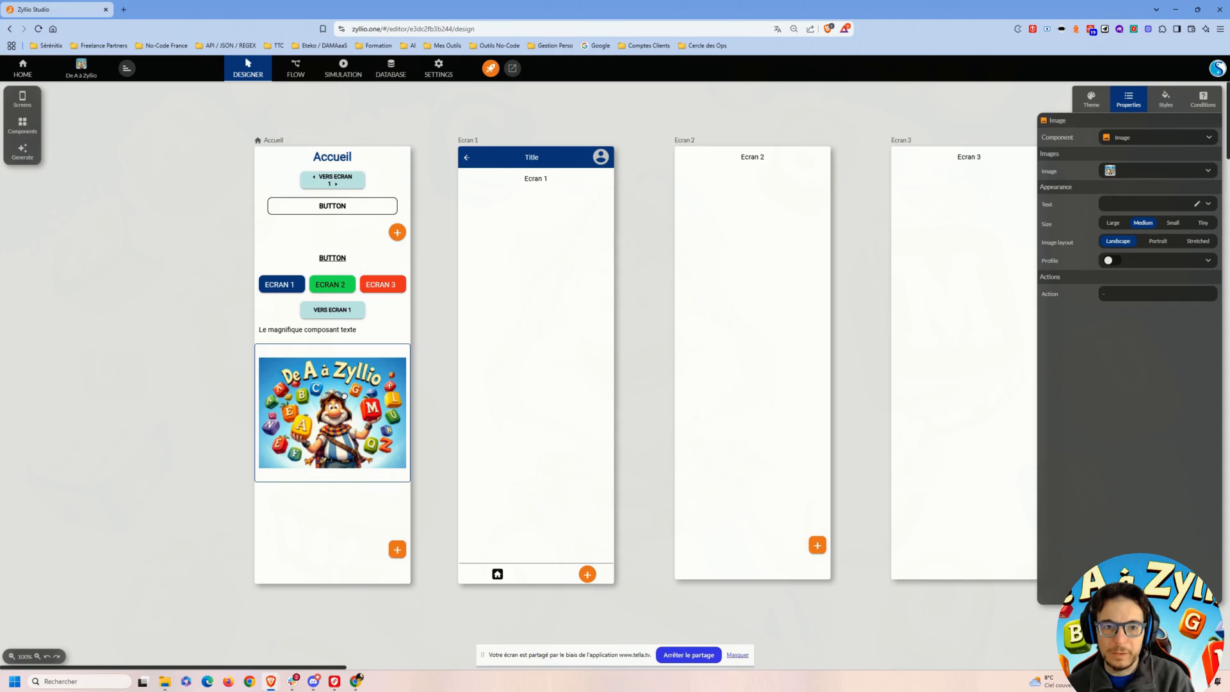
key(Delete)
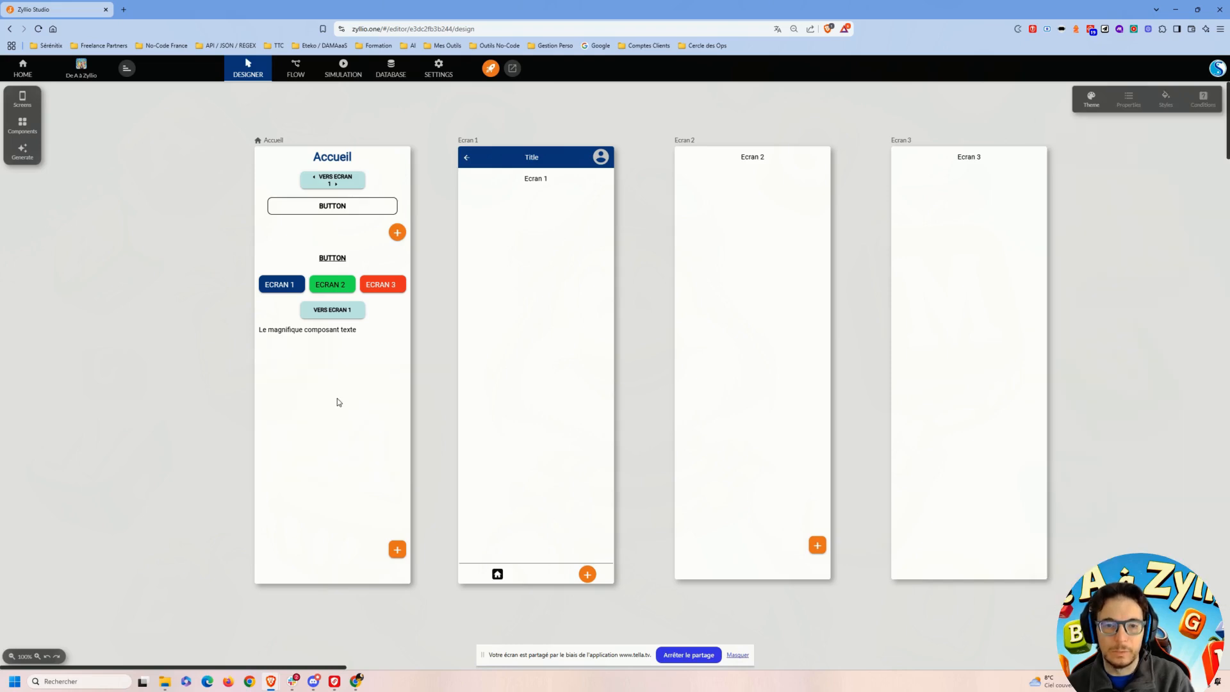
click(22, 125)
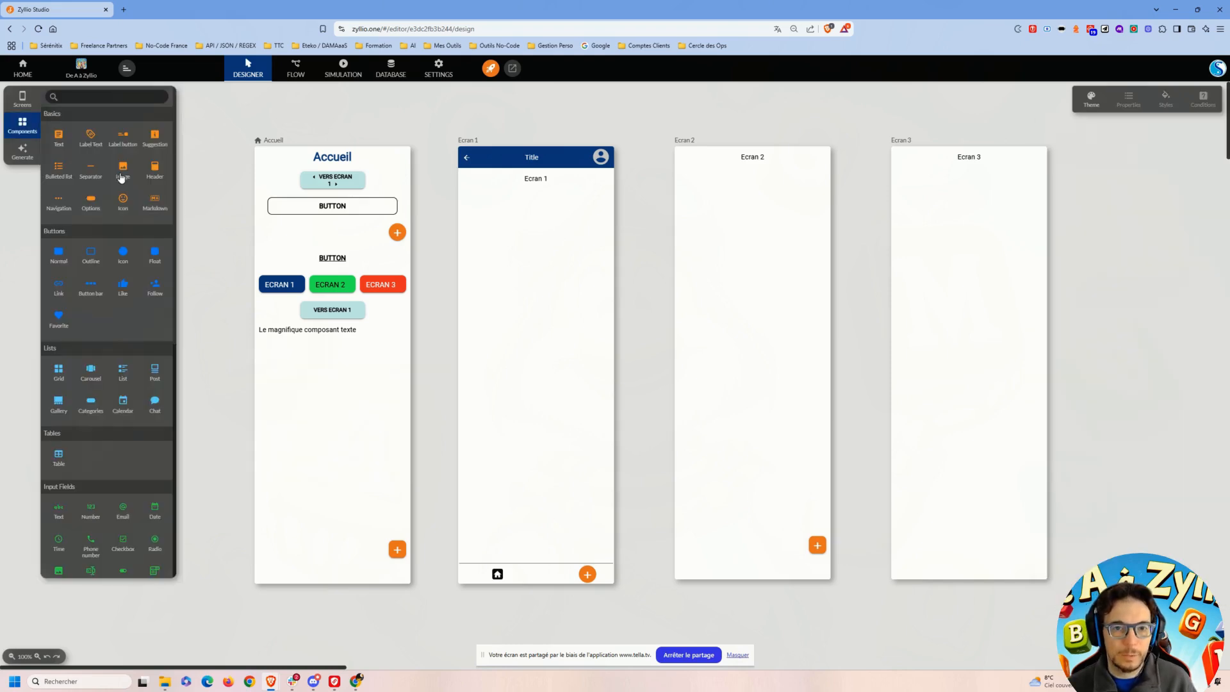
click(314, 330)
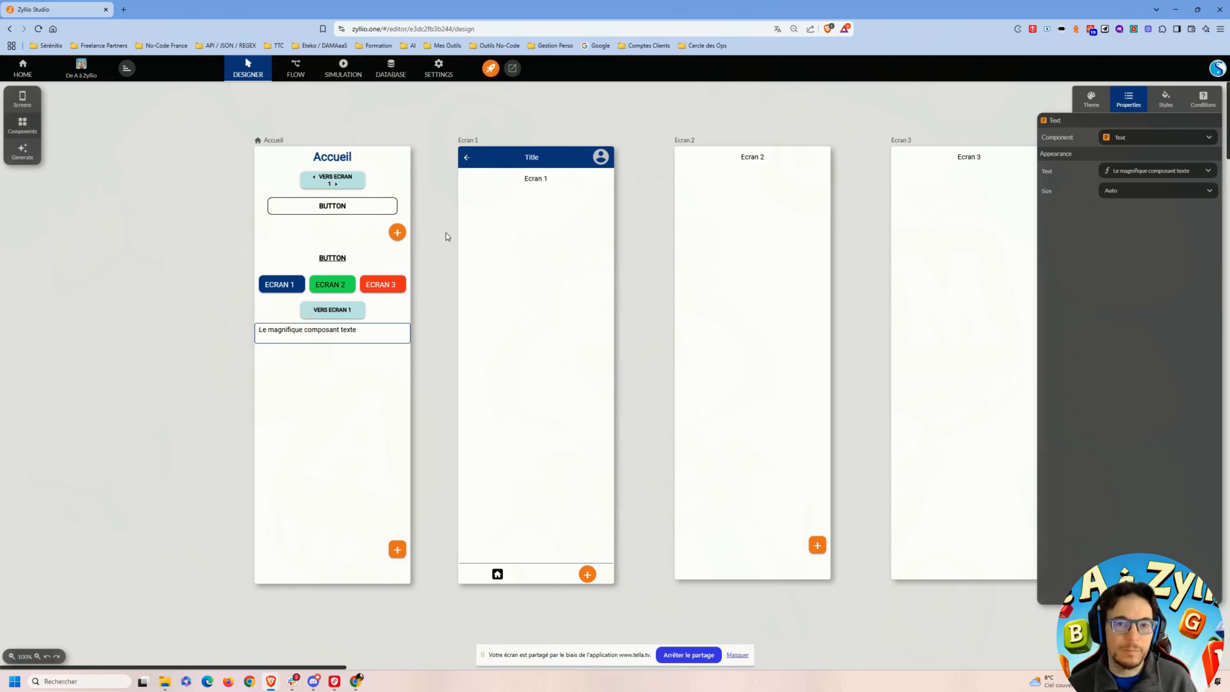
- Add a Grid component linked to the Products table beneath the text component on the Accueil screen
click(22, 125)
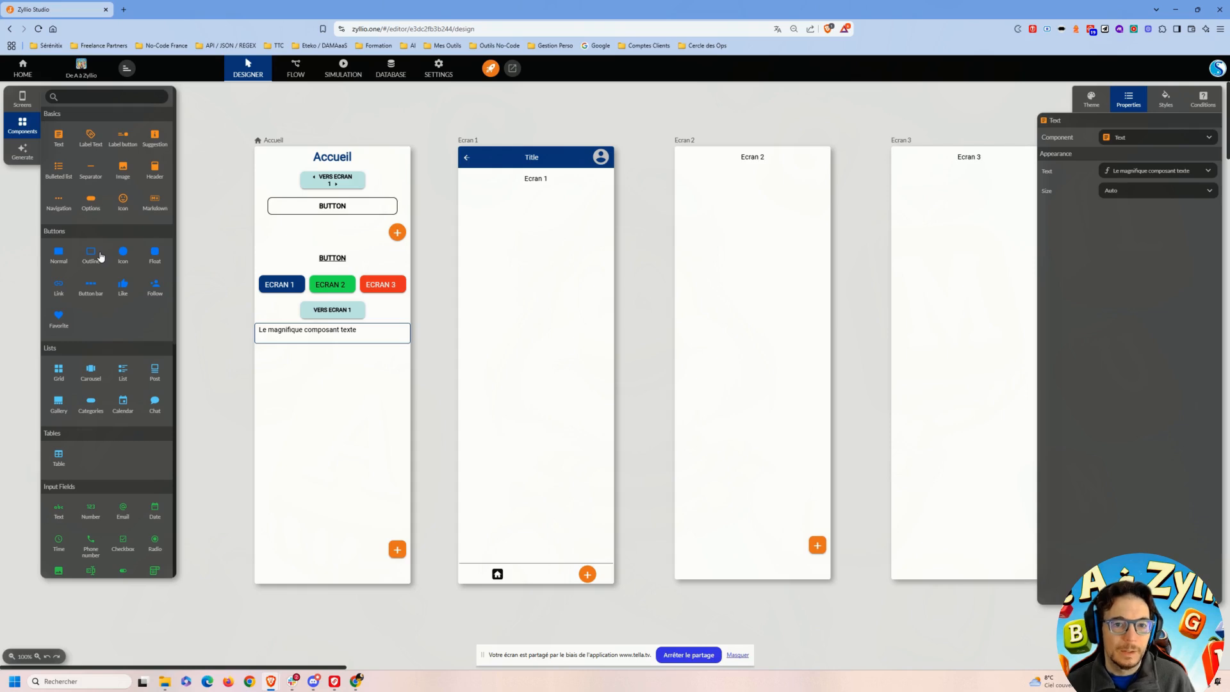
scroll(86, 325, down, 3)
scroll(86, 326, down, 1)
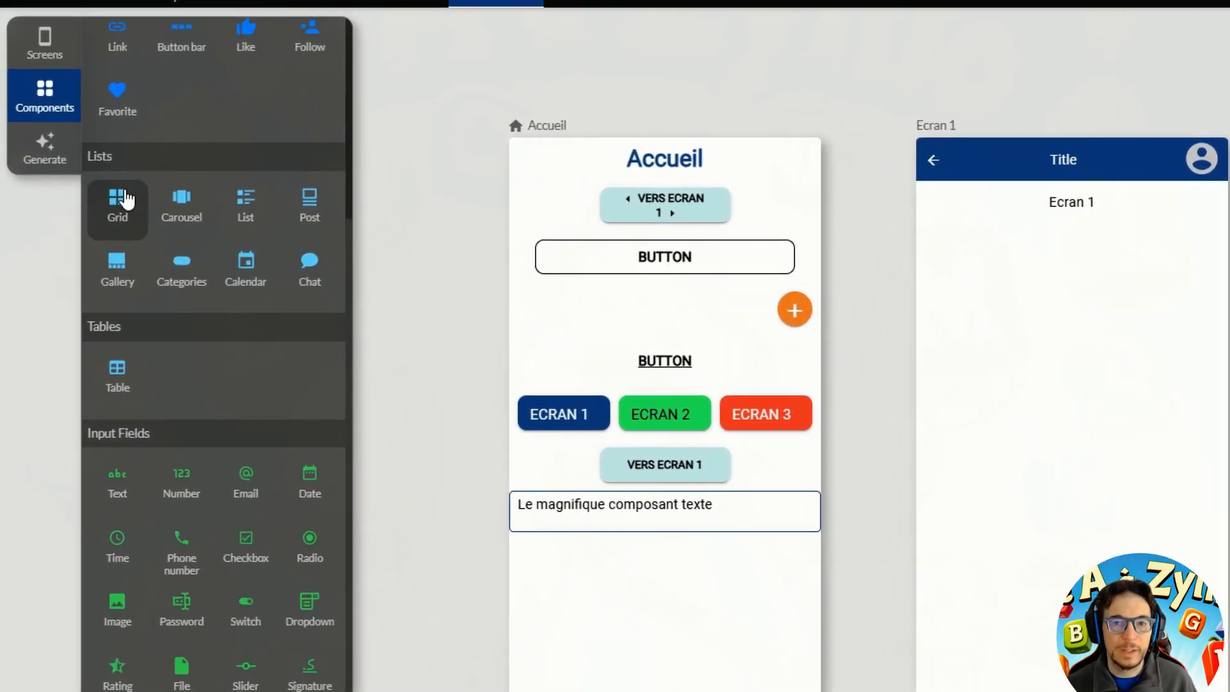
scroll(243, 377, up, 2)
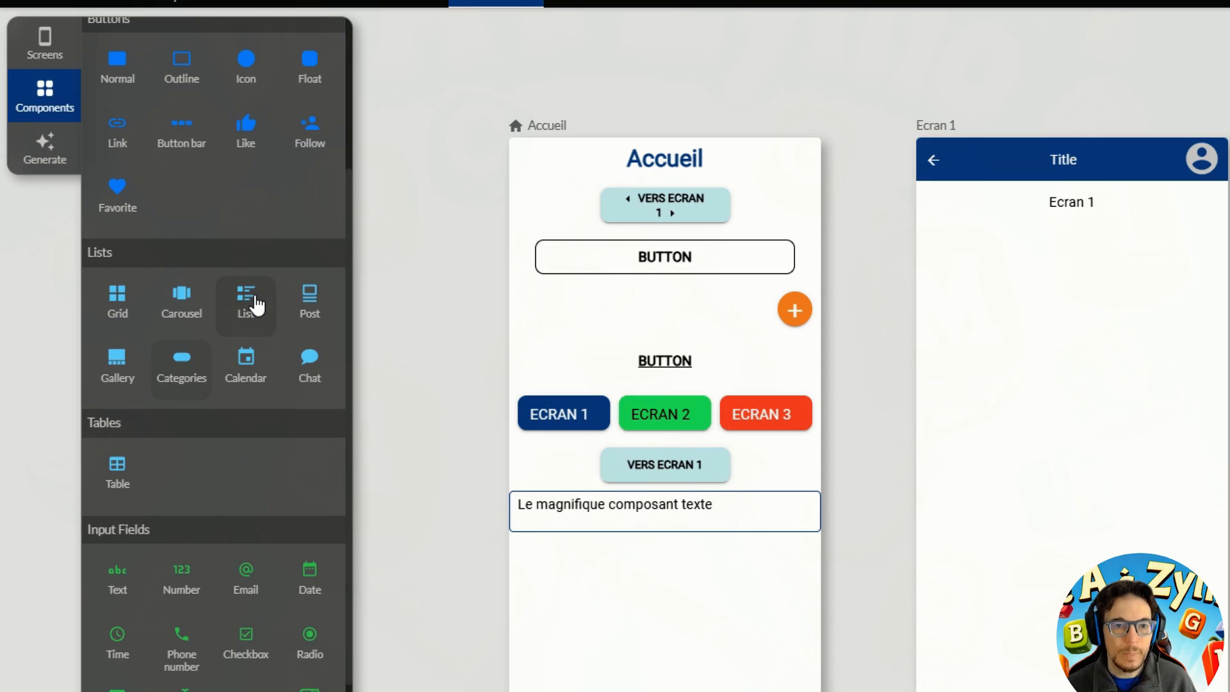
click(118, 300)
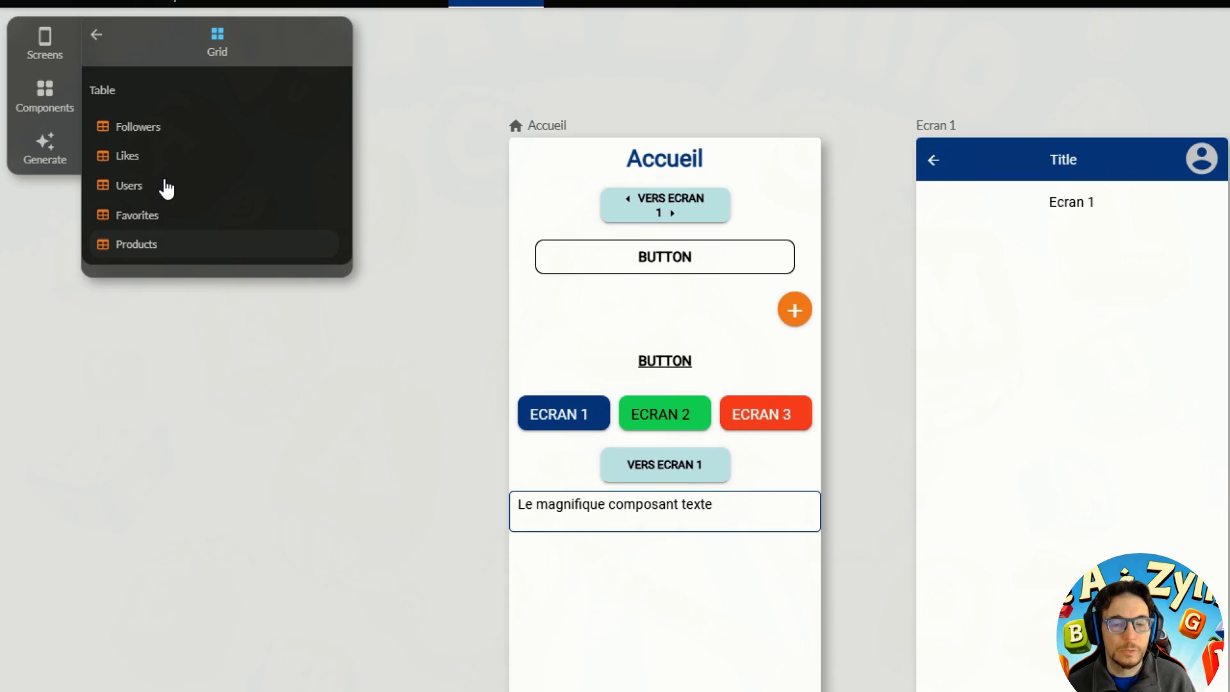
click(162, 247)
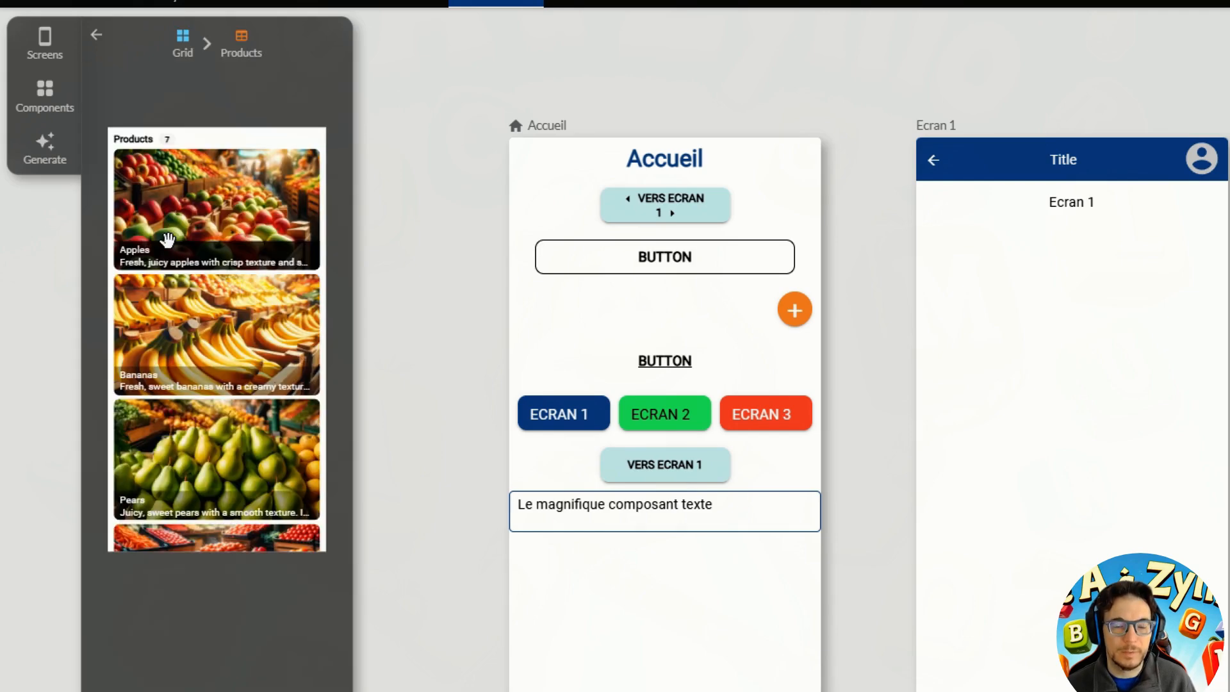
drag(200, 219, 513, 667)
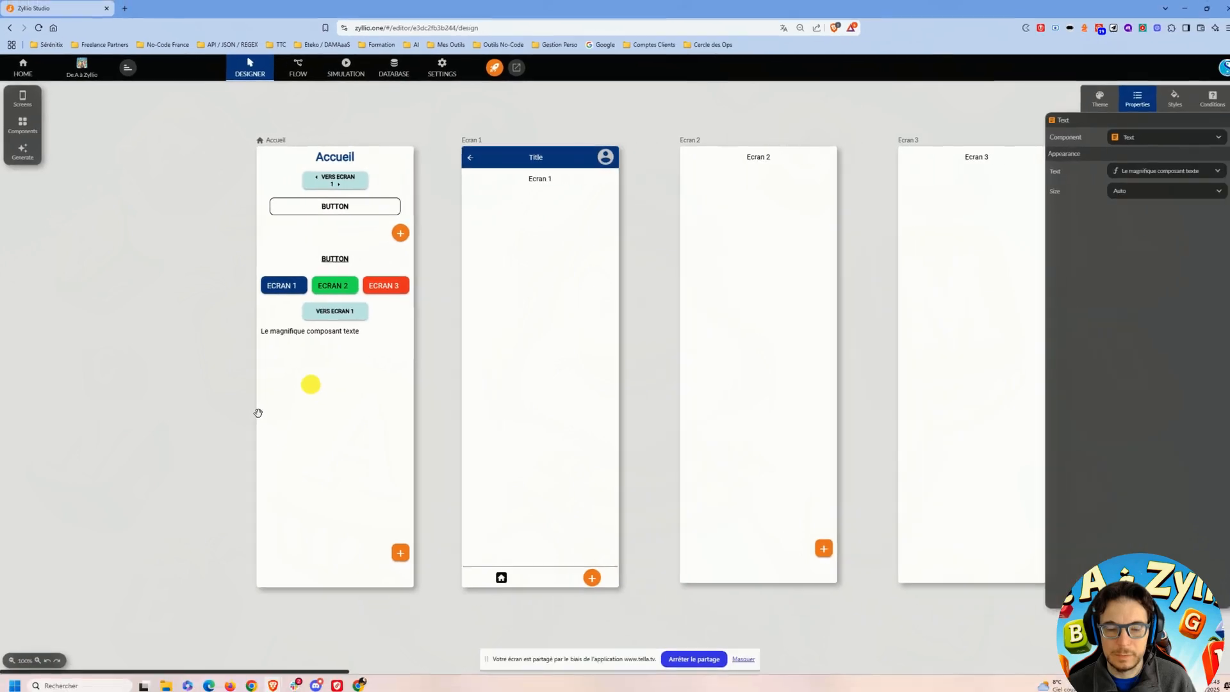
drag(256, 411, 311, 380)
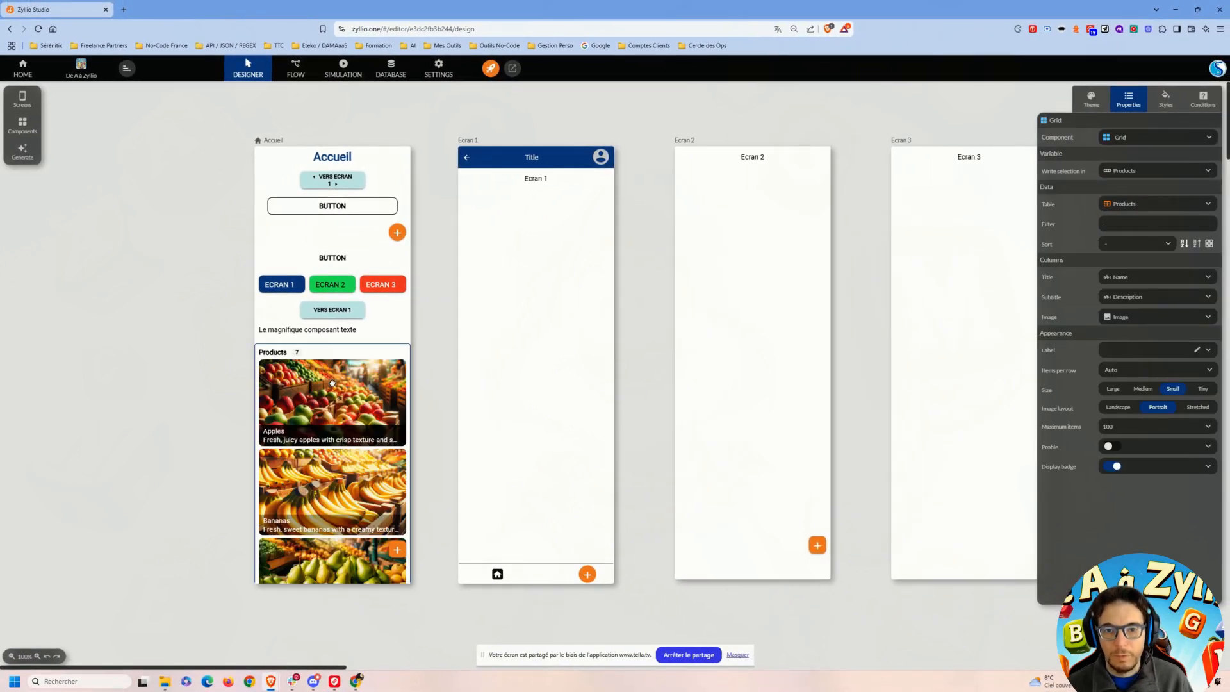
scroll(334, 441, down, 3)
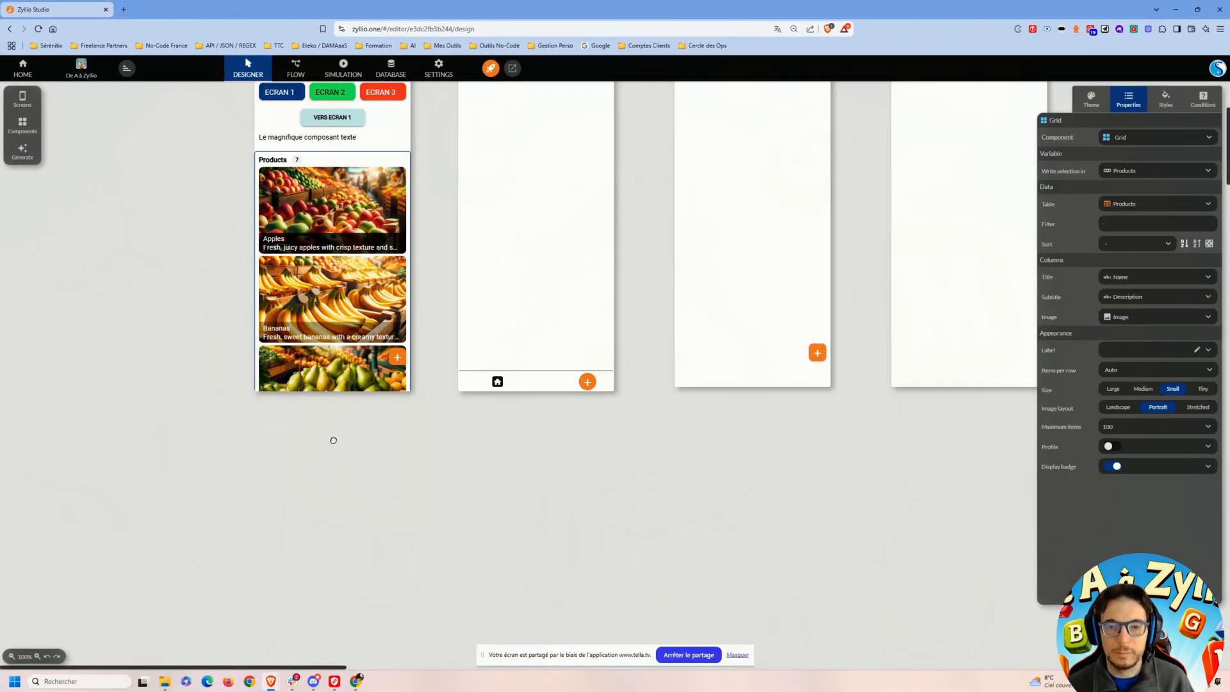
- Extend the Accueil screen's height downward so more of the Products grid fits on it
scroll(333, 441, up, 3)
click(284, 160)
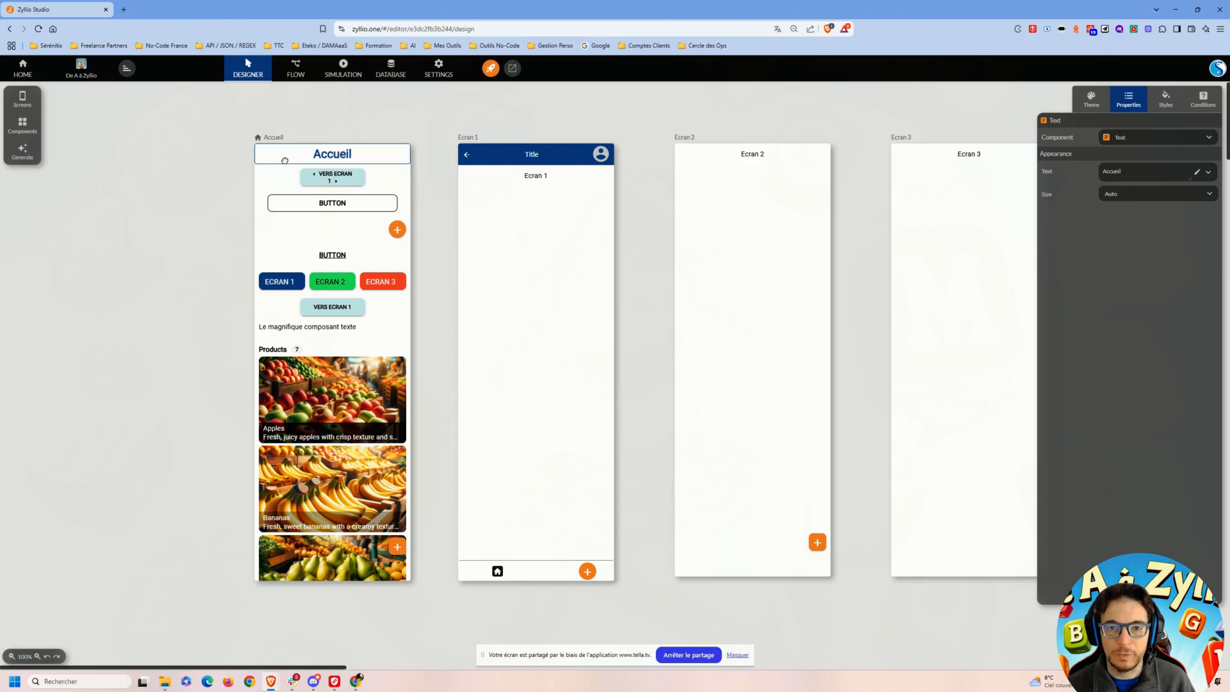
scroll(354, 339, down, 1)
click(402, 211)
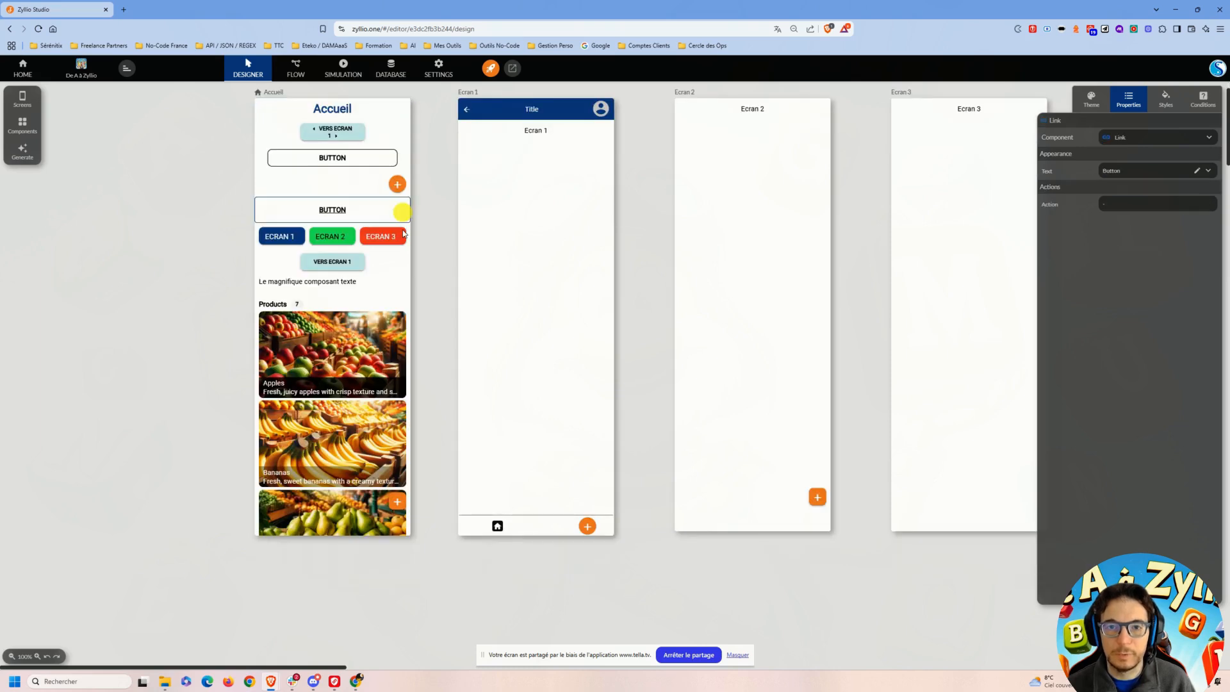
click(275, 92)
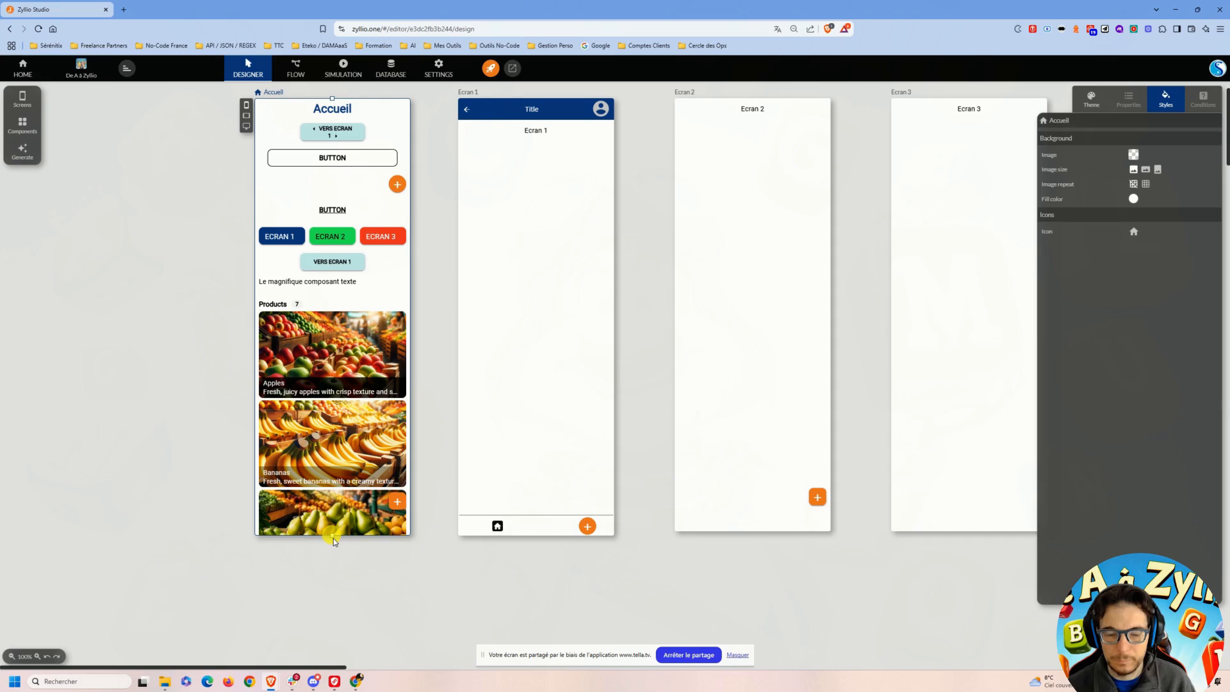
drag(333, 538, 299, 676)
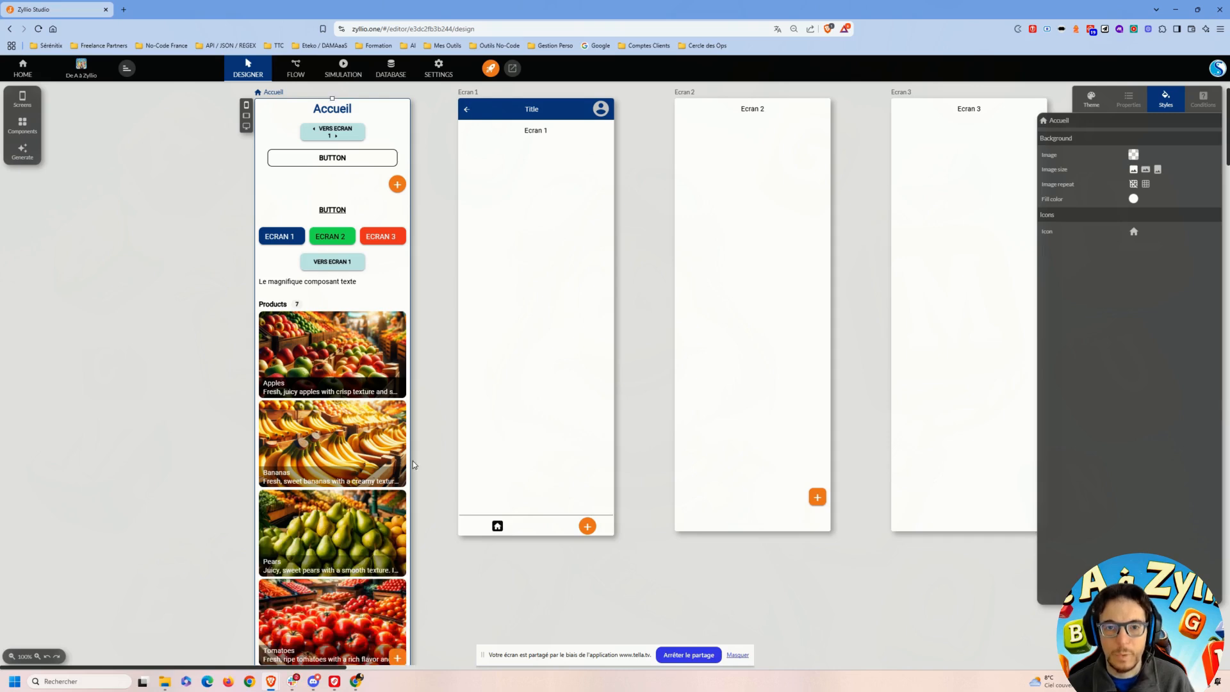
scroll(373, 378, down, 1)
scroll(340, 318, up, 1)
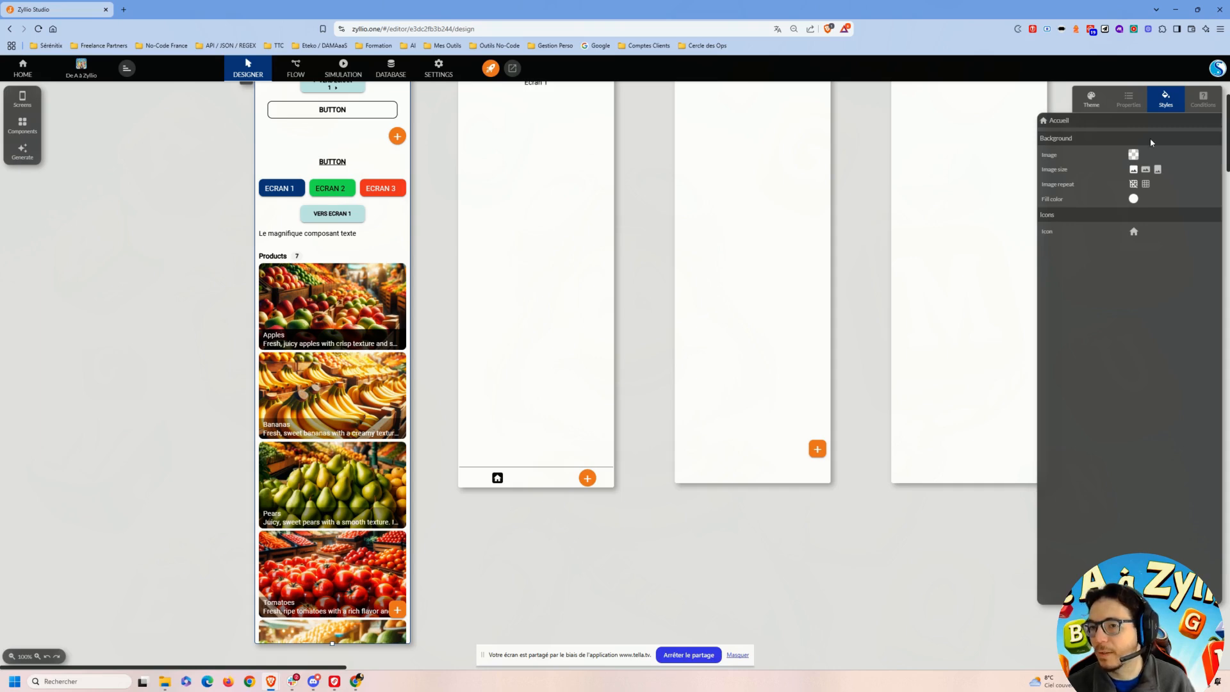
- Link the grid to the Followers, Likes and Users tables in turn, finishing with Products as its data table
click(355, 313)
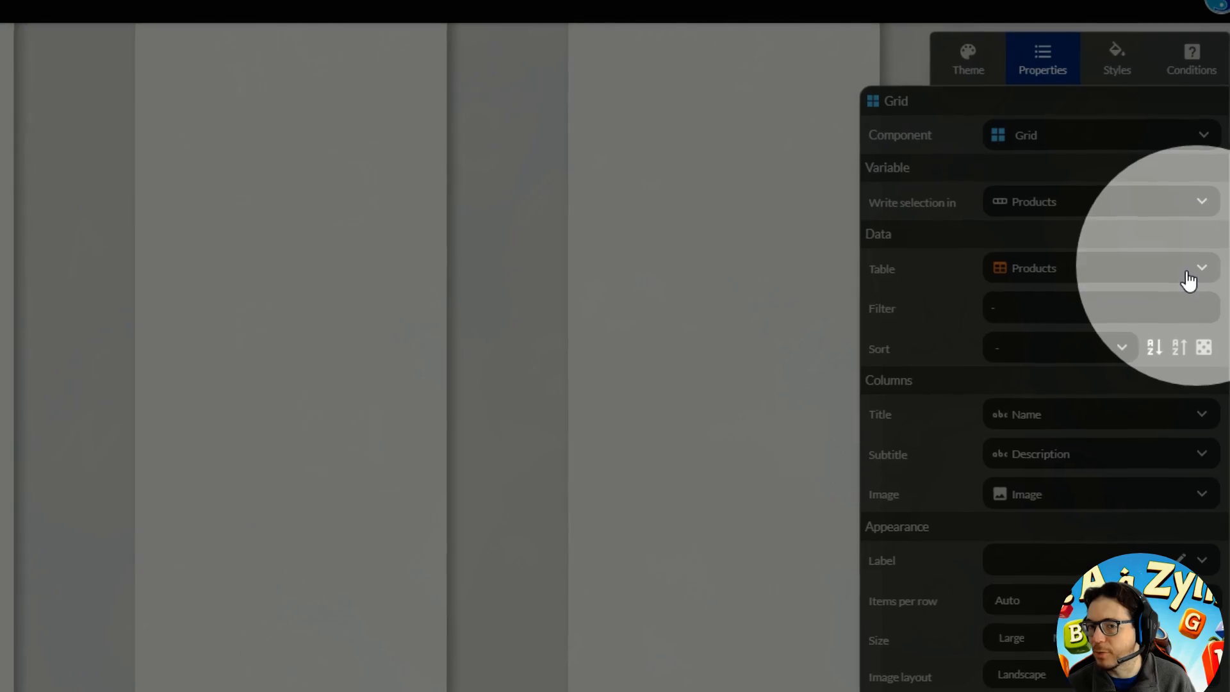
click(1197, 272)
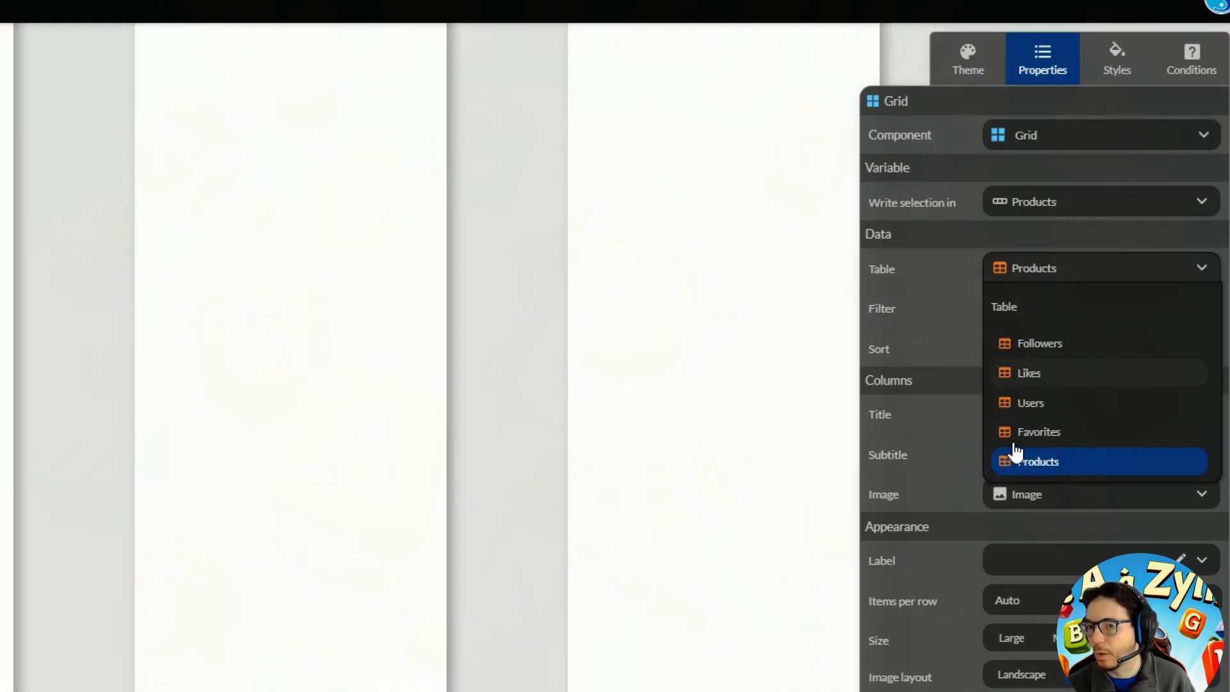
click(1044, 341)
click(1117, 264)
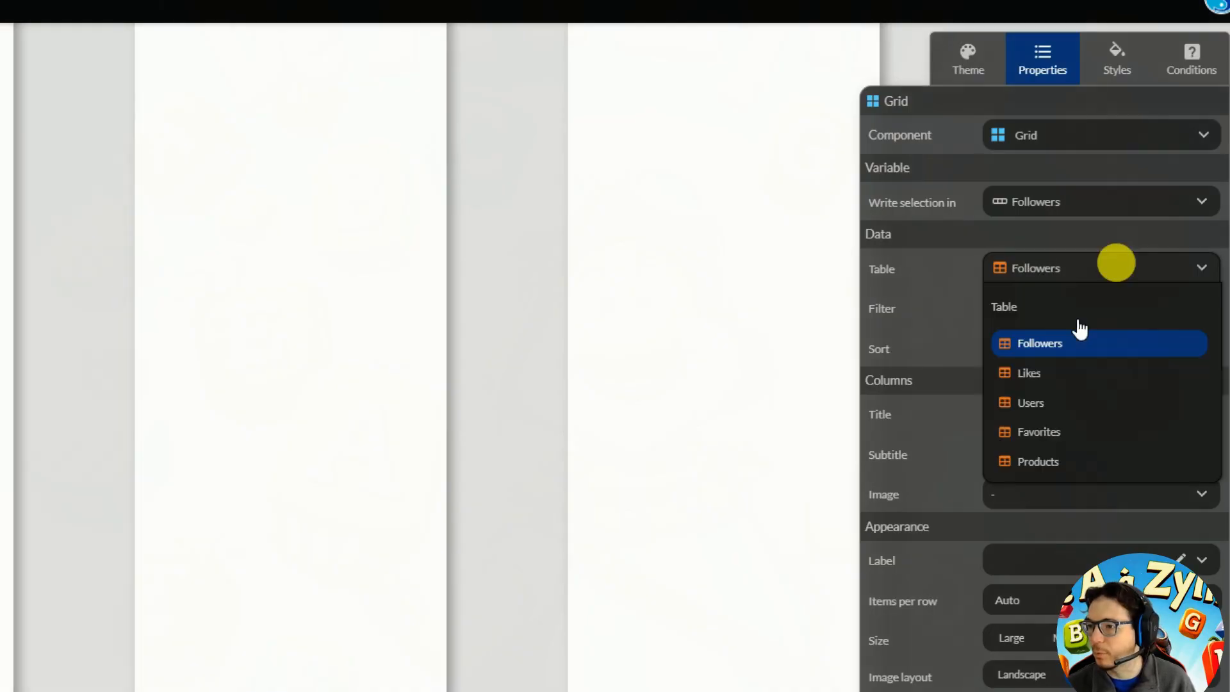
click(1032, 375)
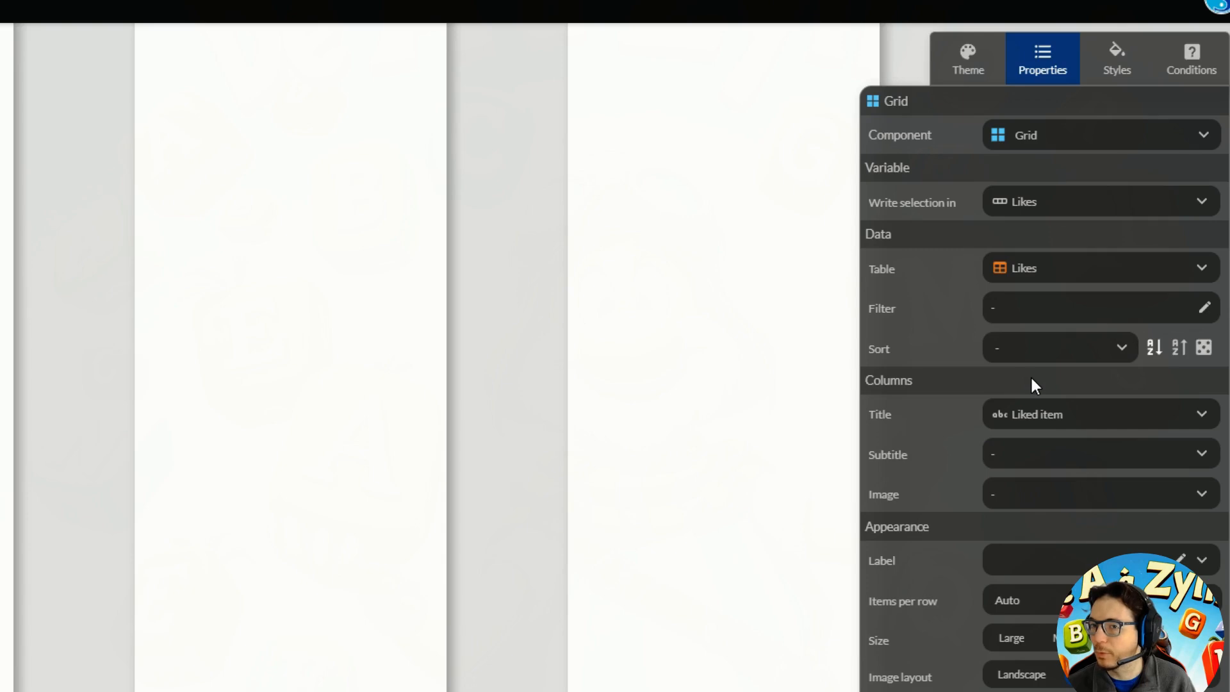
click(1093, 268)
click(1041, 401)
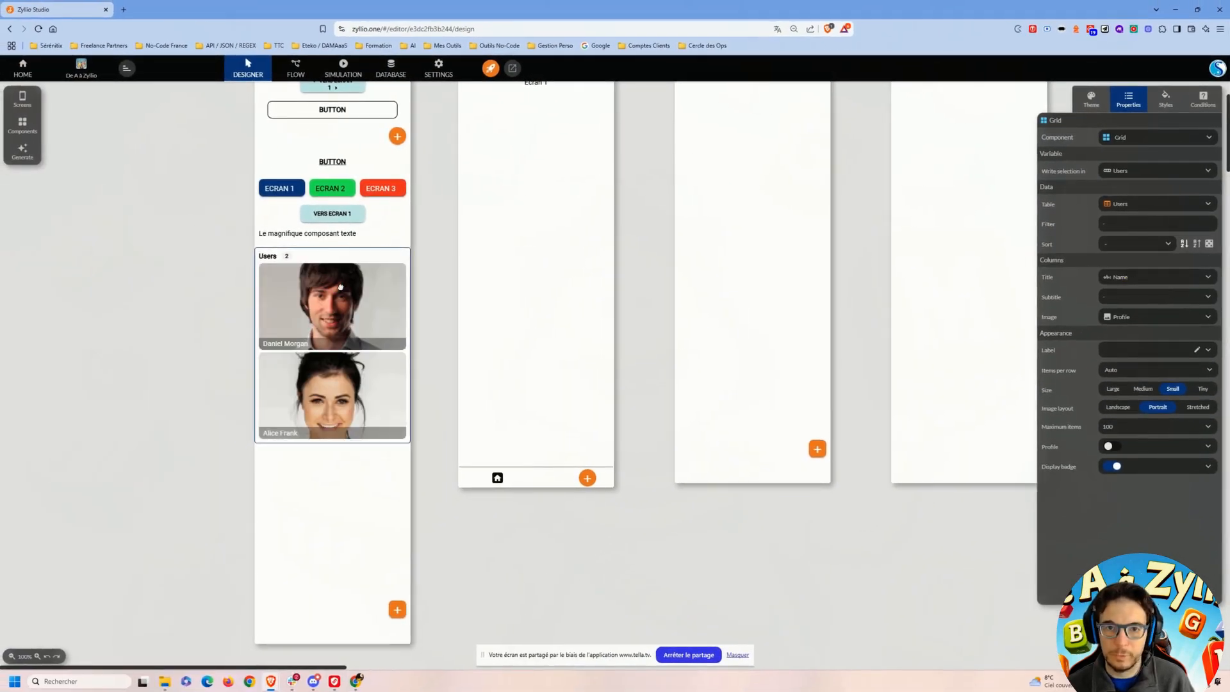
click(1141, 205)
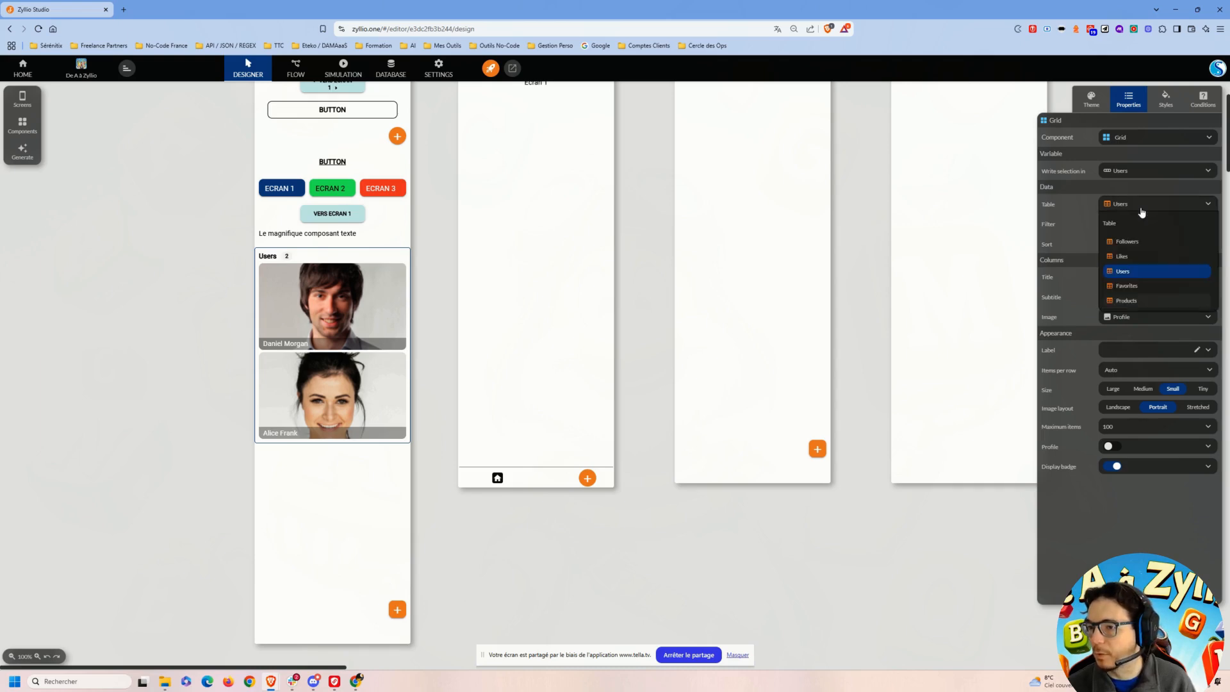
click(1127, 301)
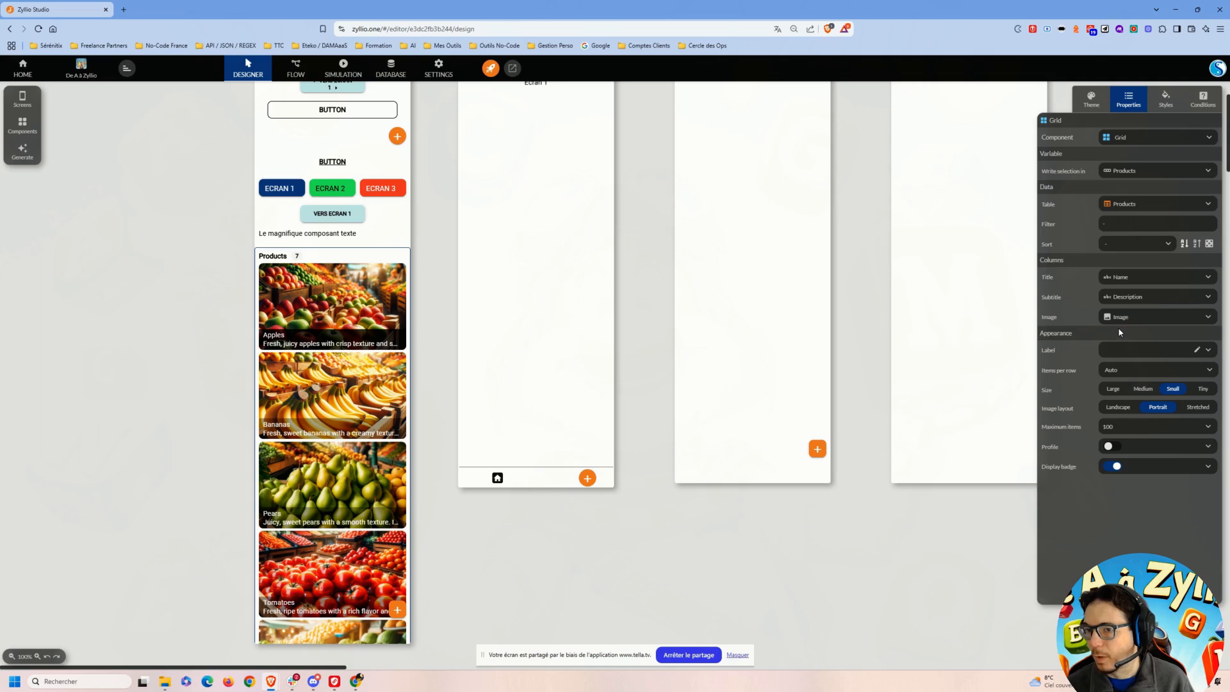
- Try the Large and Medium item sizes on the Products grid, finishing with Tiny
click(1114, 389)
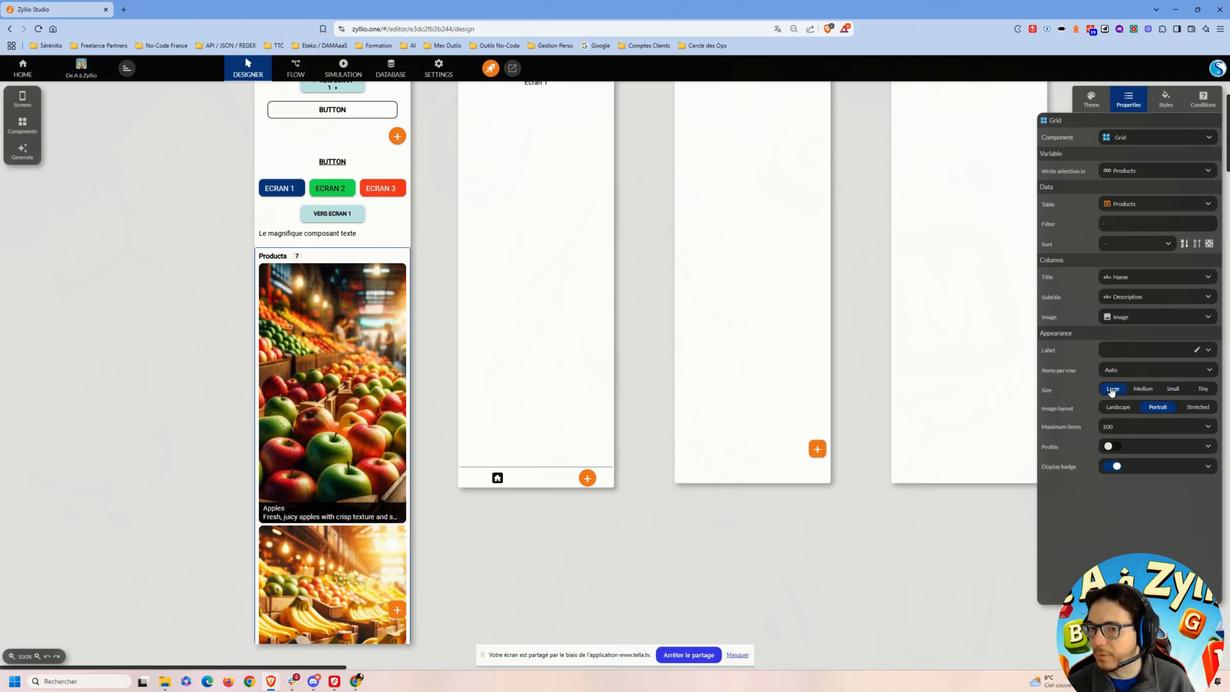
click(1142, 389)
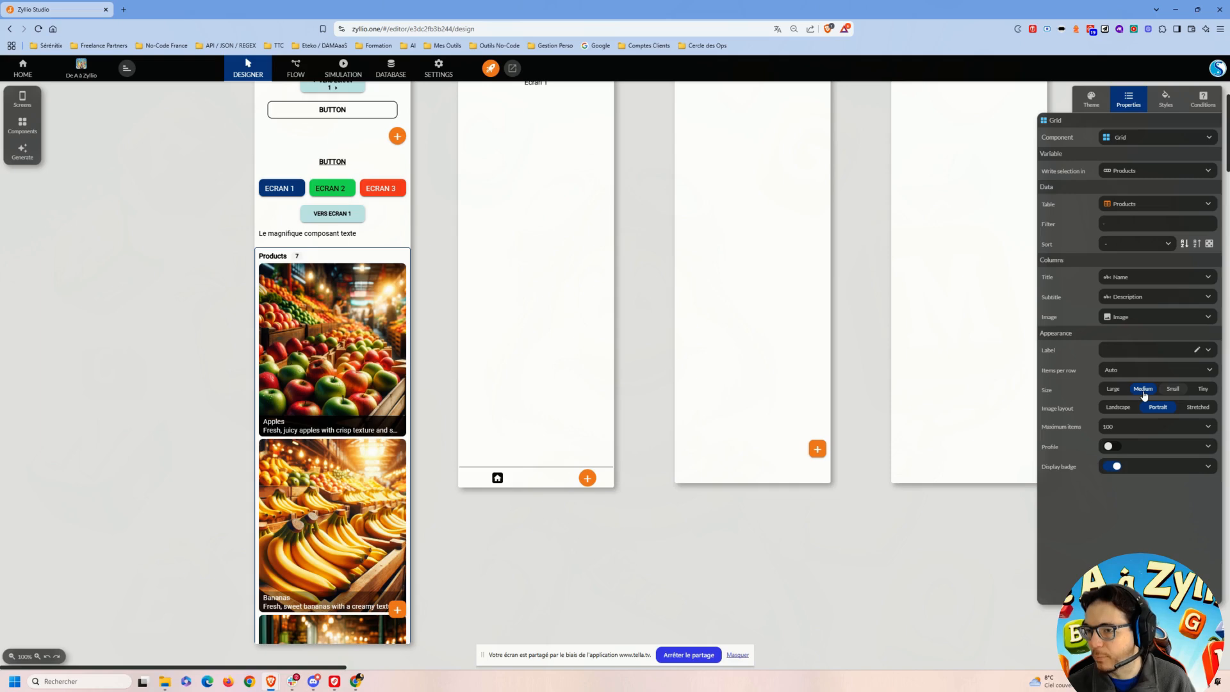
click(1203, 389)
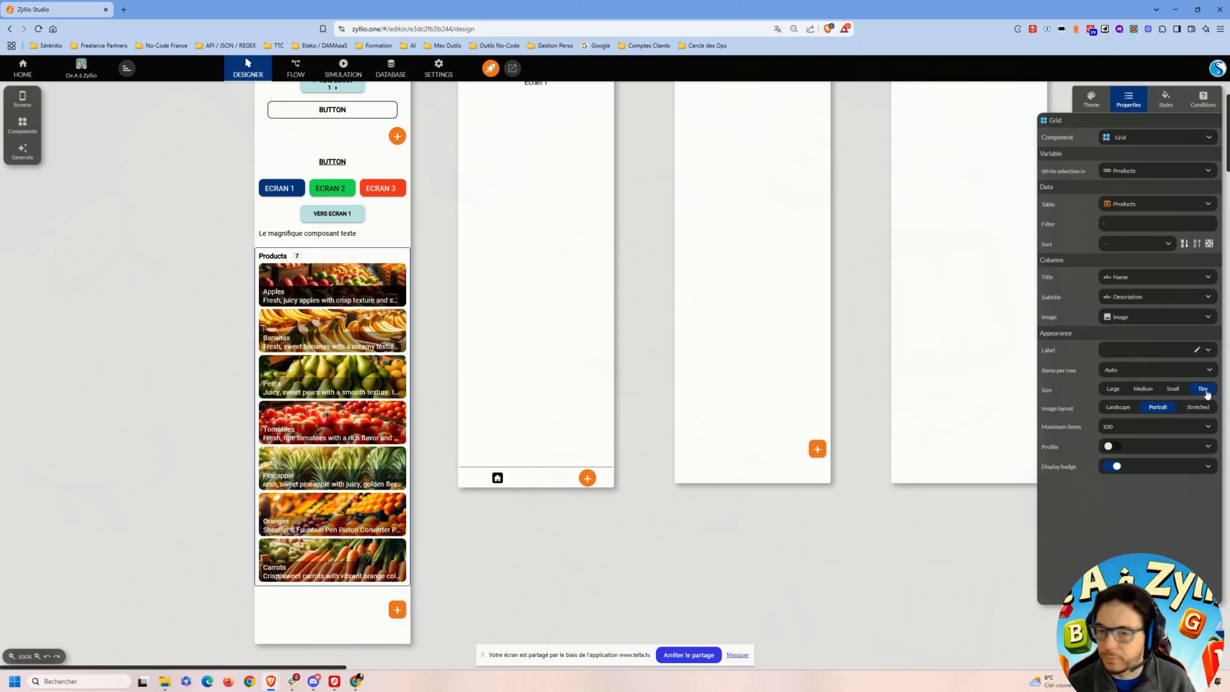
- Compare the Landscape, Portrait and Stretched image layouts on the Products grid, finishing with Portrait
click(1118, 407)
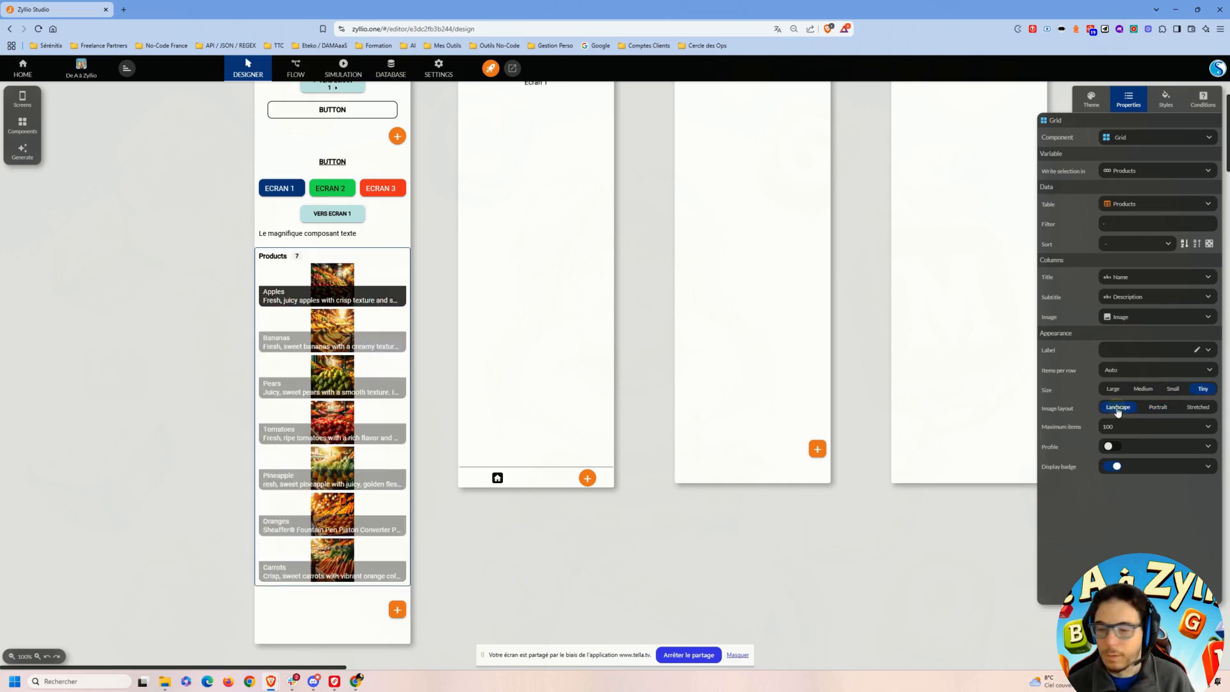
click(1153, 408)
click(1192, 408)
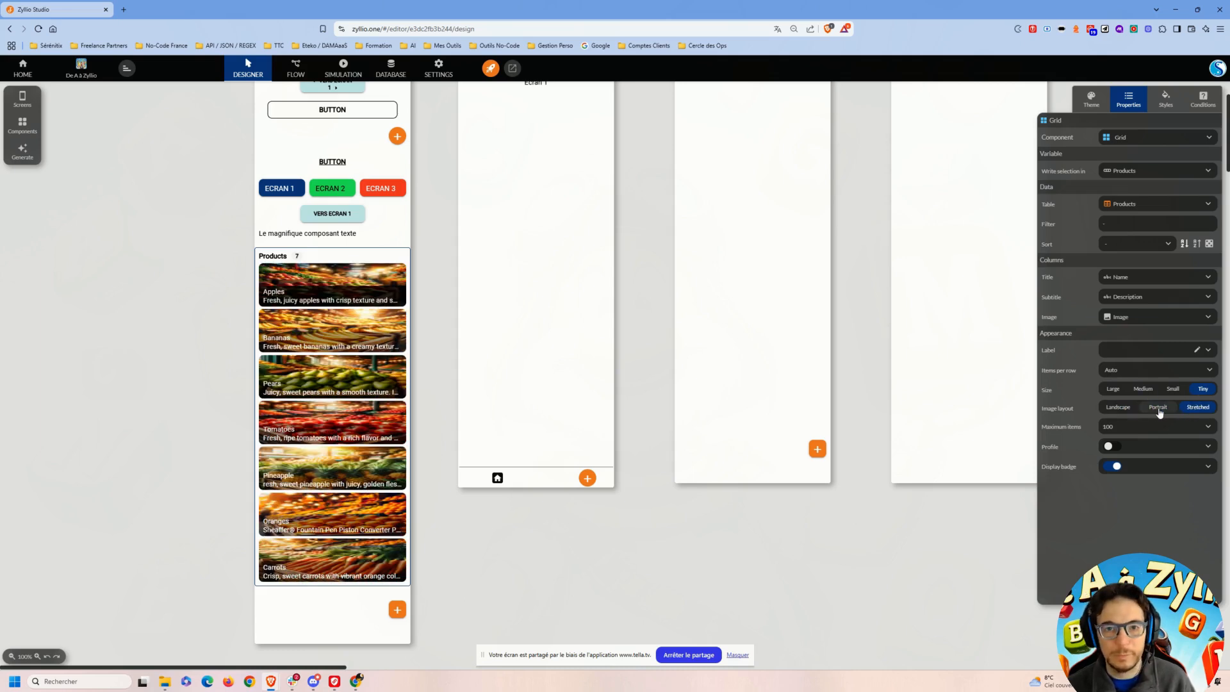
click(1159, 408)
click(1120, 408)
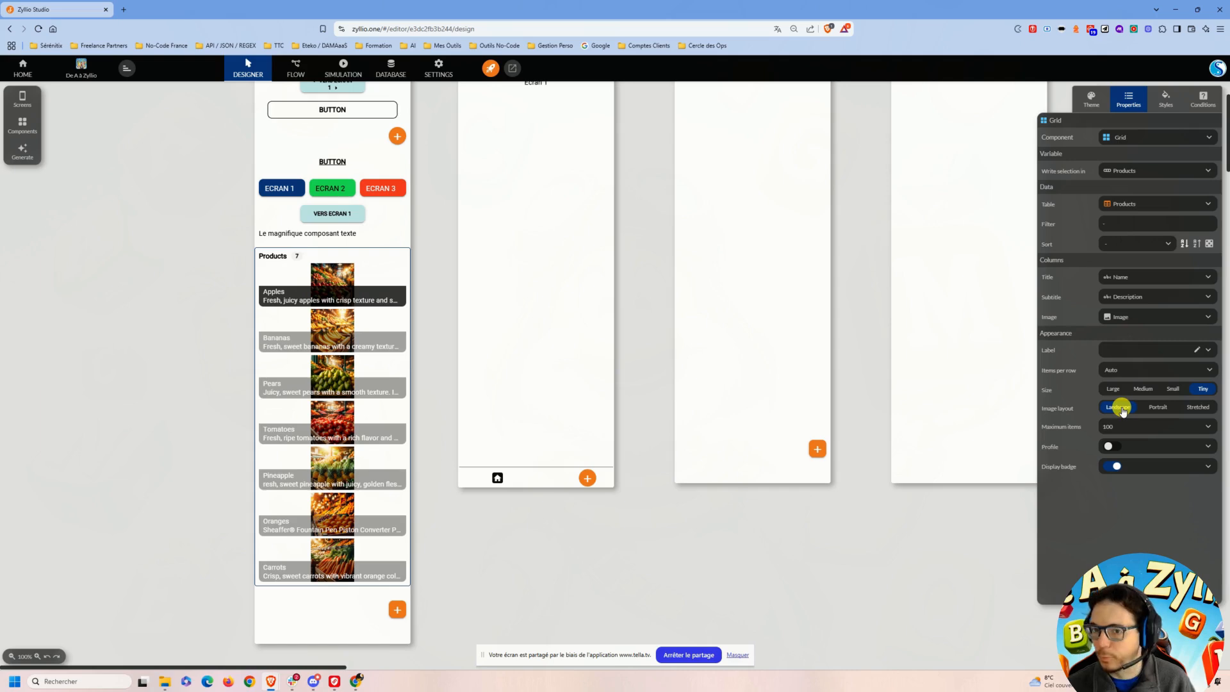
click(1158, 408)
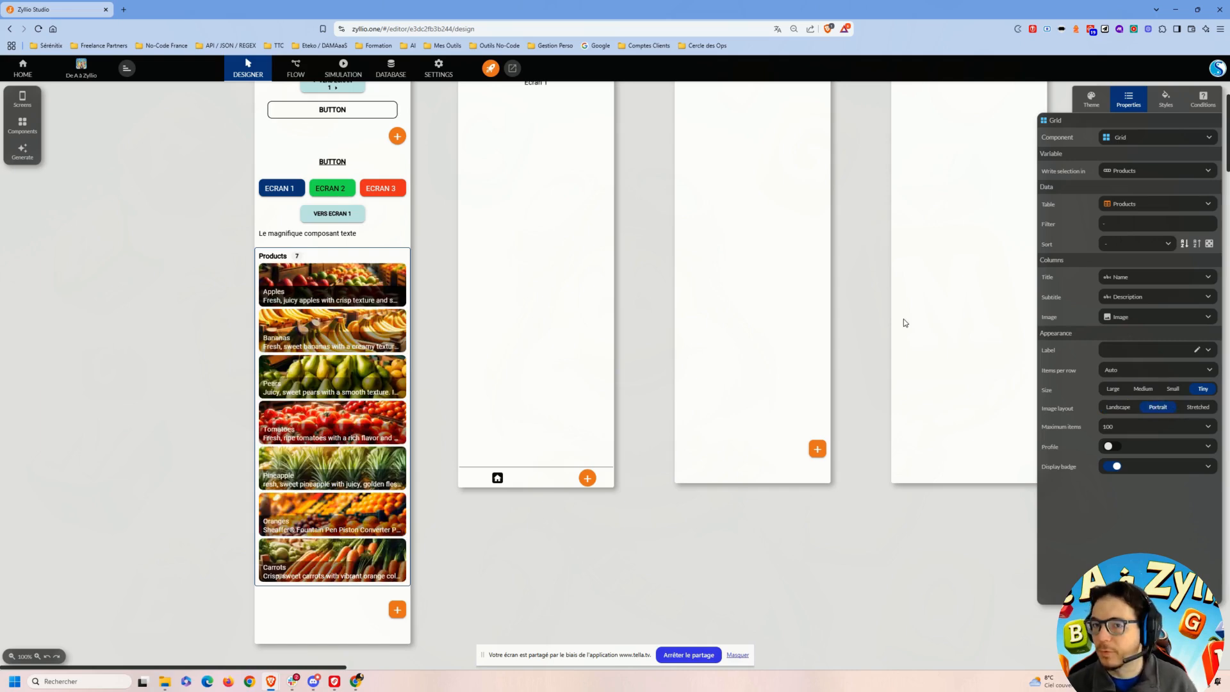
- Look over the available list components and convert the Products grid into a List component
click(29, 123)
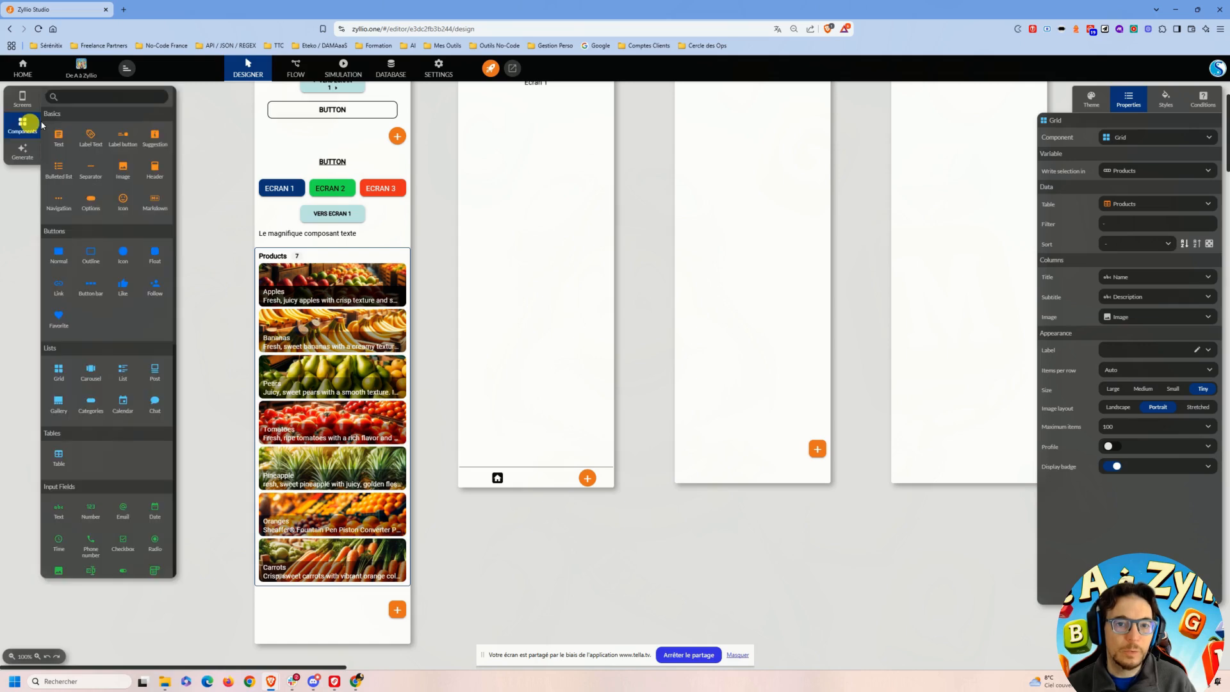
scroll(82, 379, down, 1)
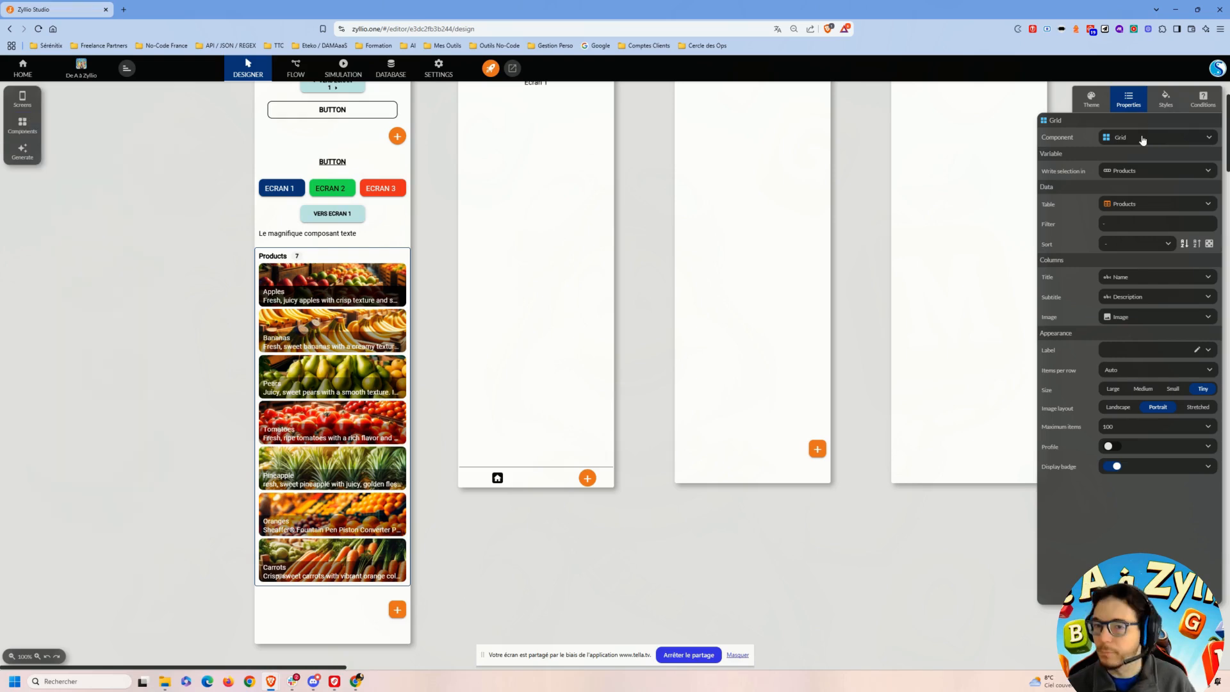
click(1143, 140)
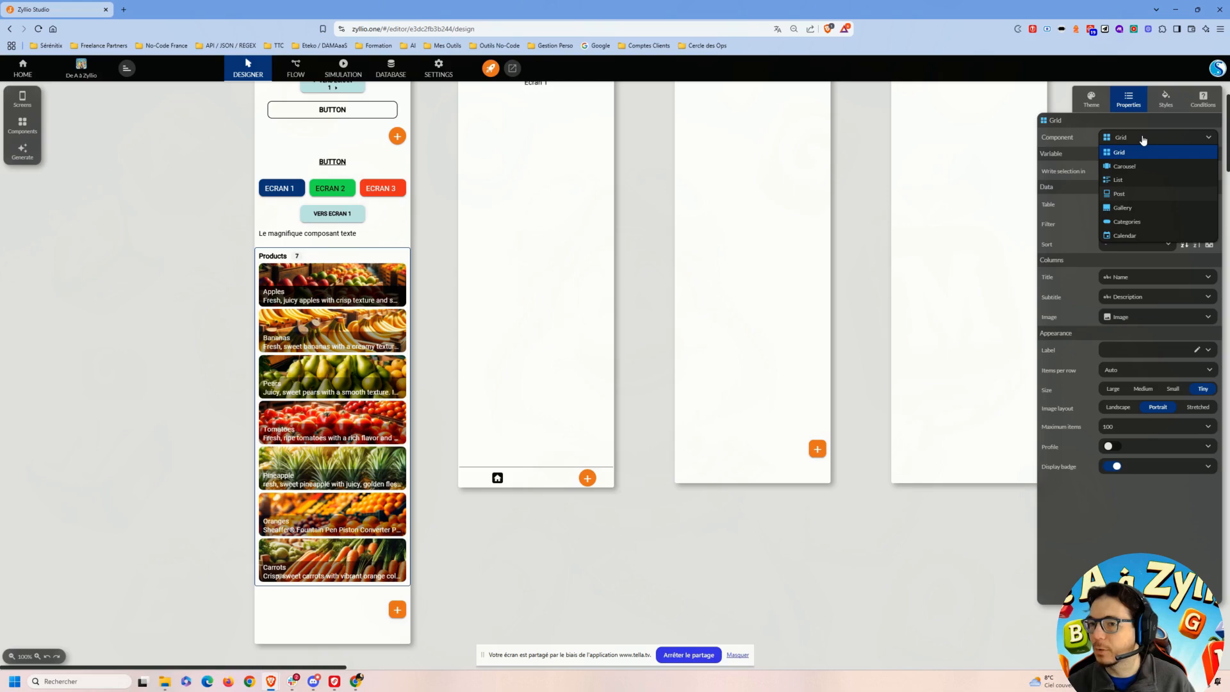
click(1119, 180)
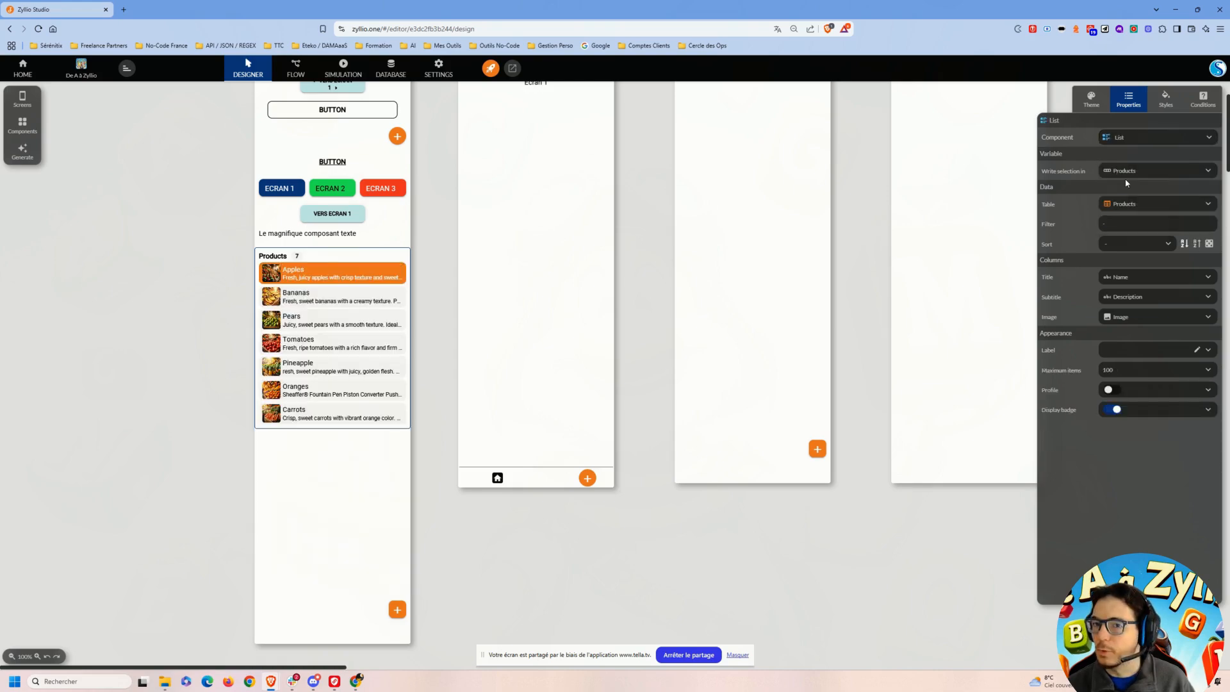
- Convert the Products list into a Carousel component and try swiping it on the Accueil screen
click(1139, 139)
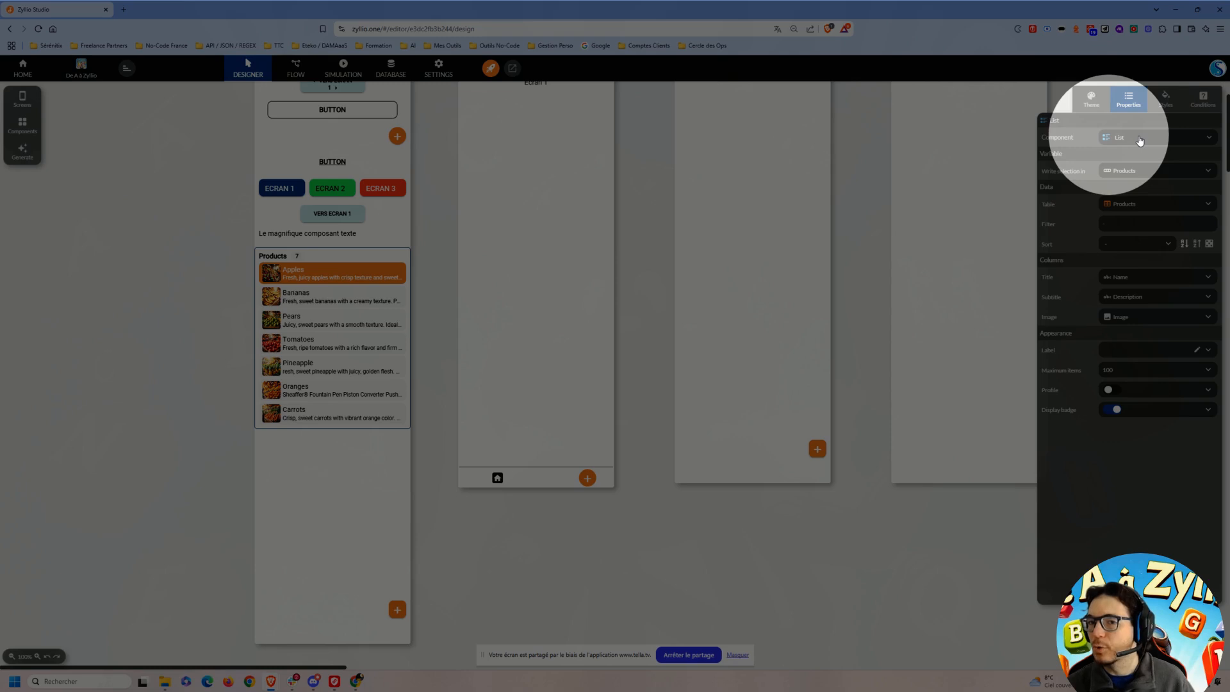
click(1207, 138)
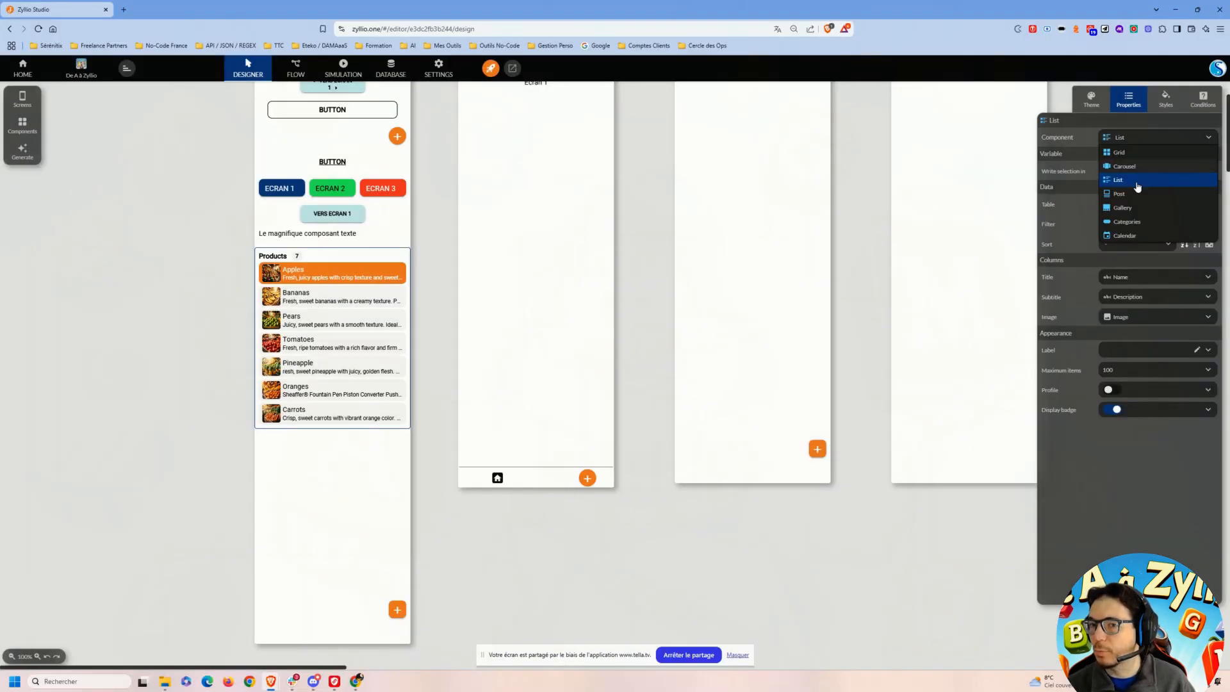
click(1128, 165)
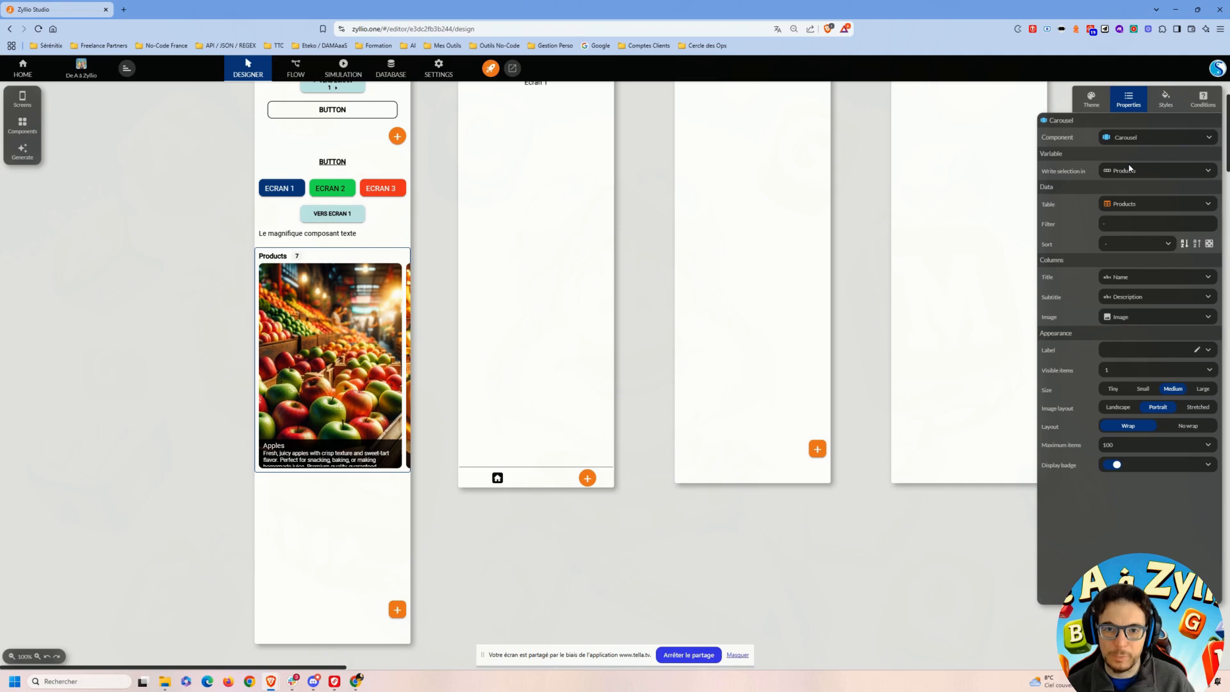
drag(373, 335, 353, 335)
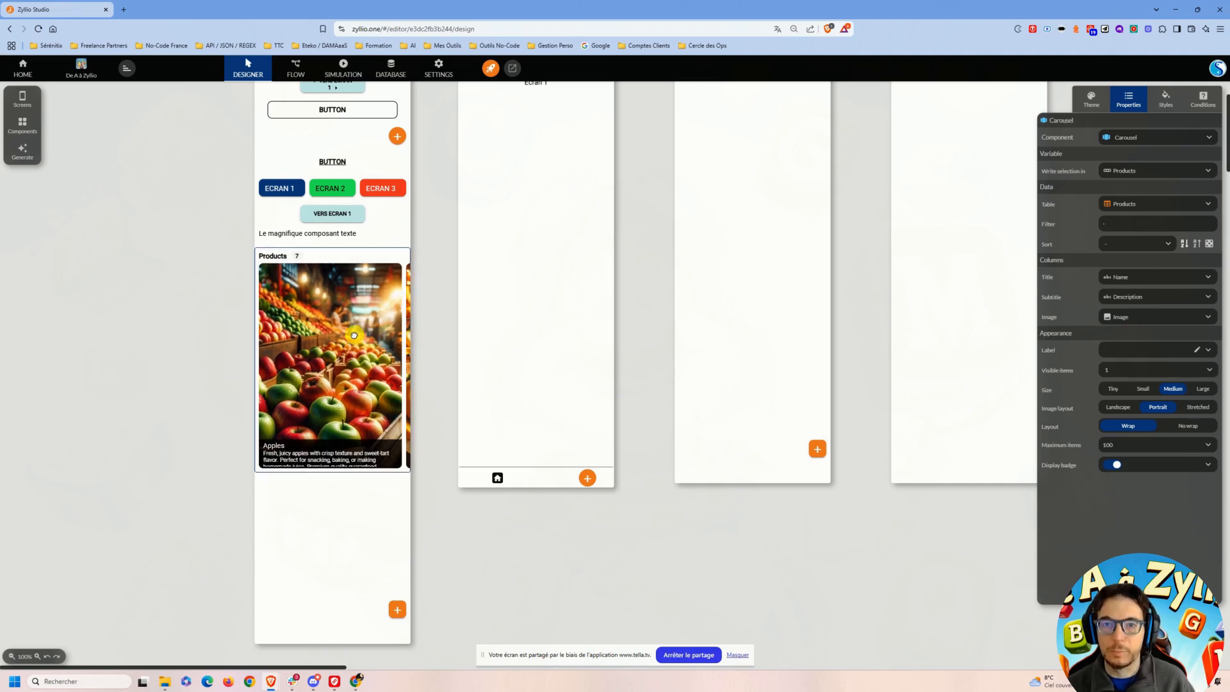
- Run the app simulation, swipe through the Products carousel to check its behaviour, and return to the designer
click(342, 71)
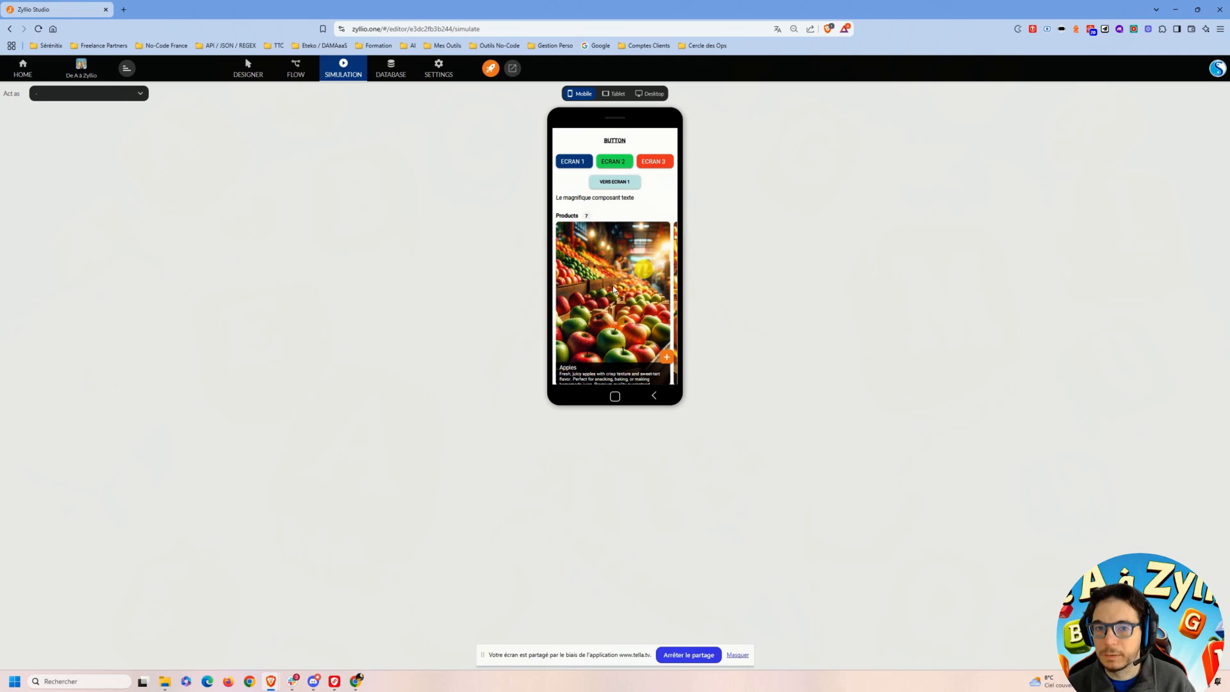
drag(643, 269, 676, 303)
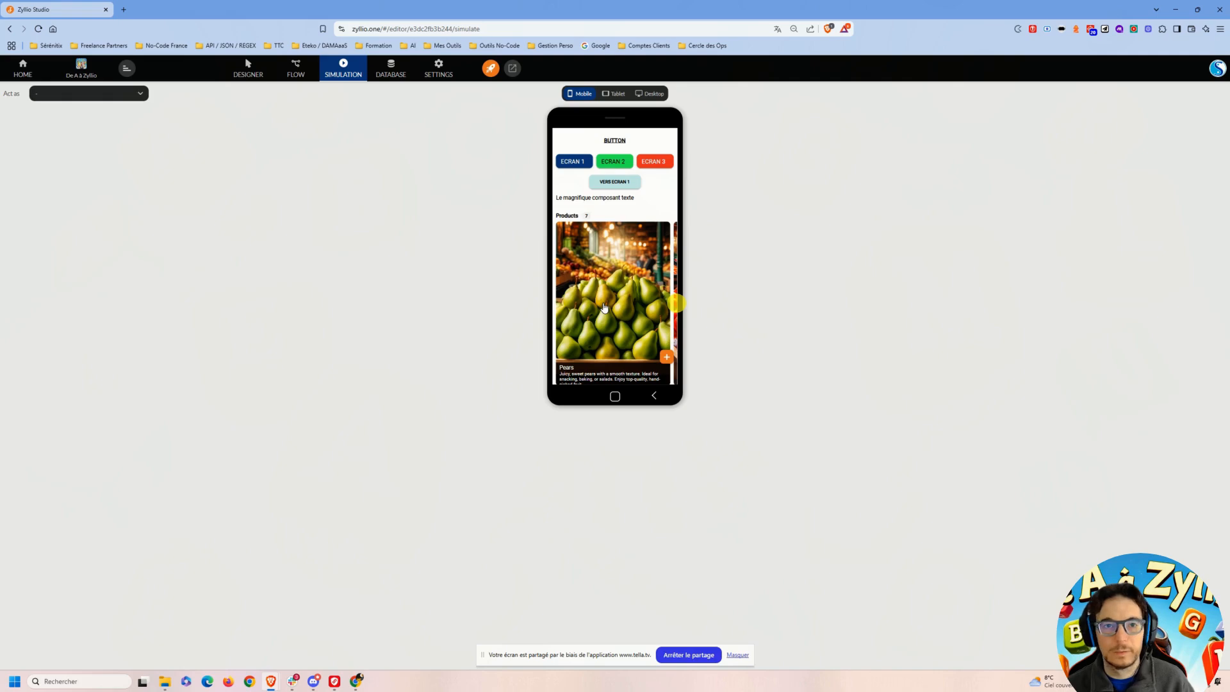
click(248, 72)
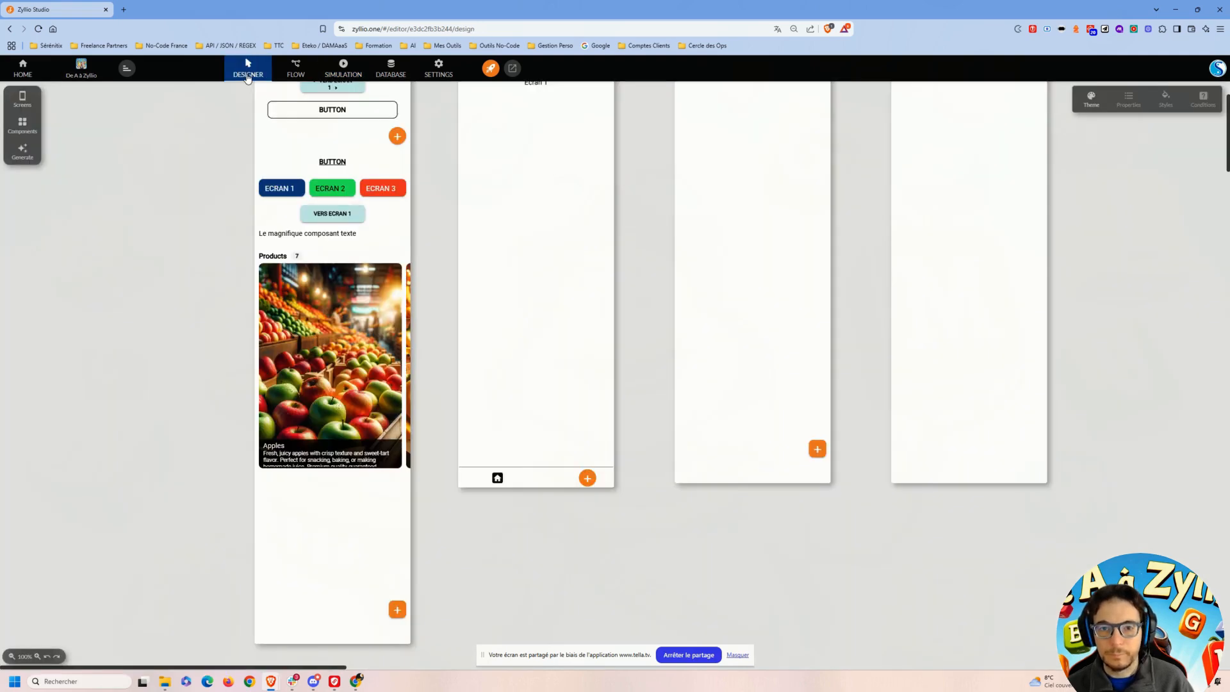
- Try the Products carousel as a Categories component, finishing with the Post component type
click(364, 318)
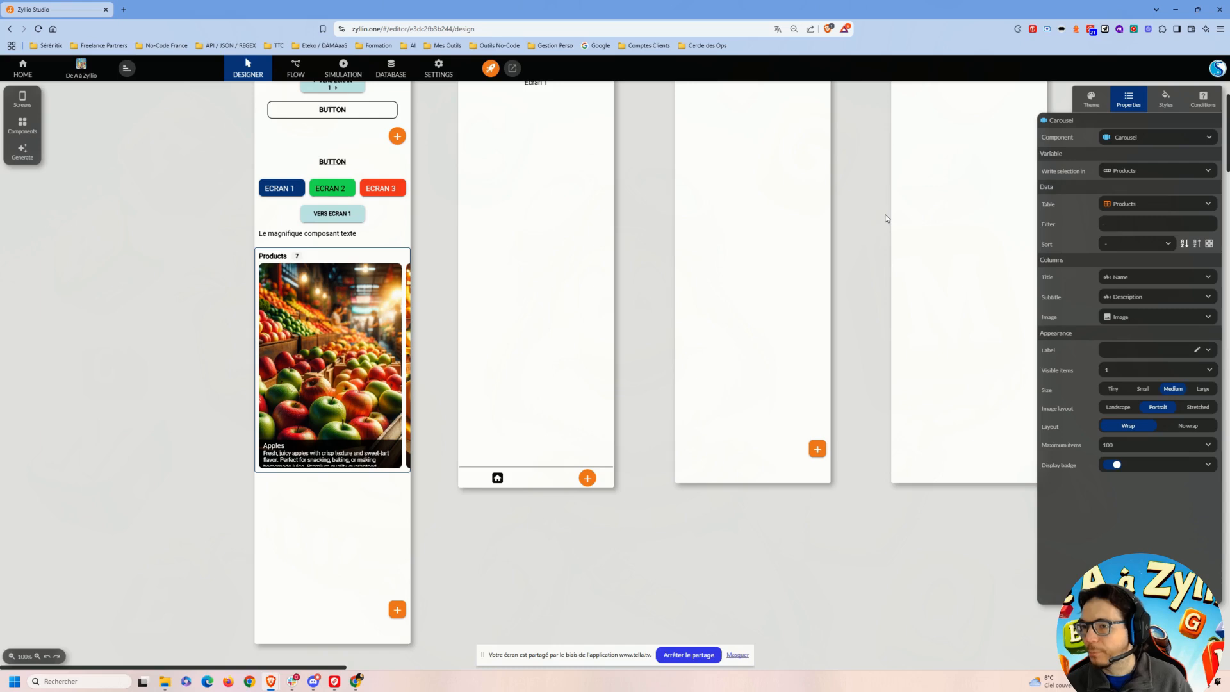
click(1169, 136)
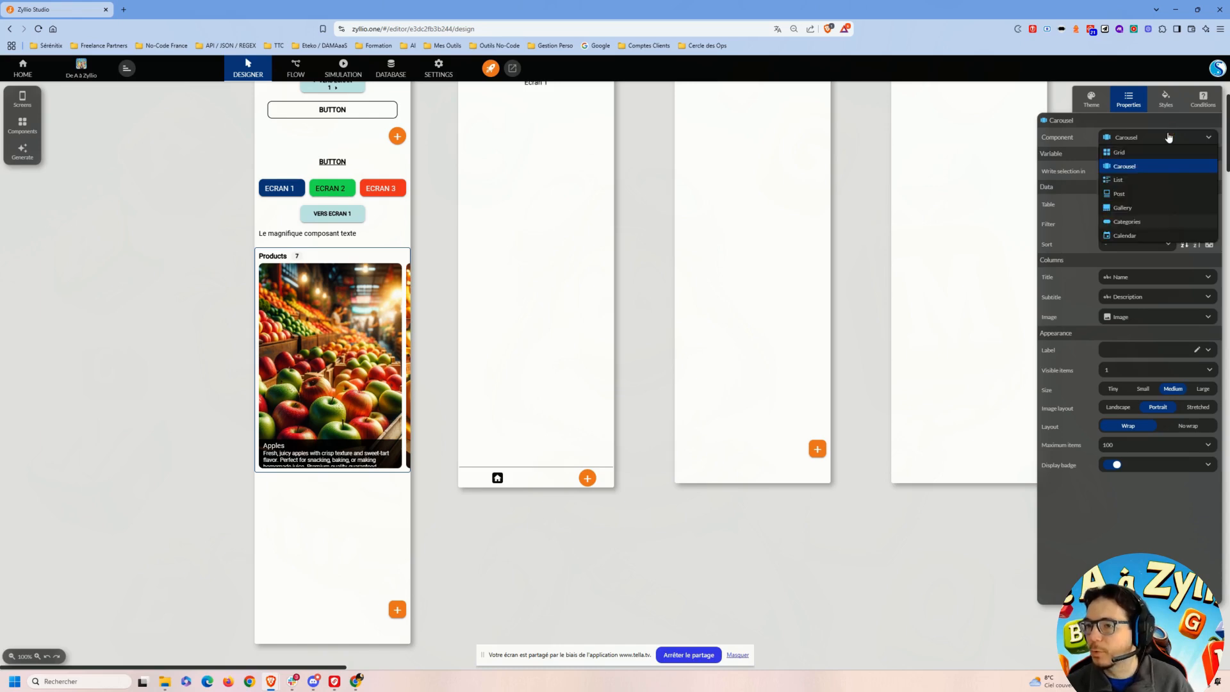
click(1122, 221)
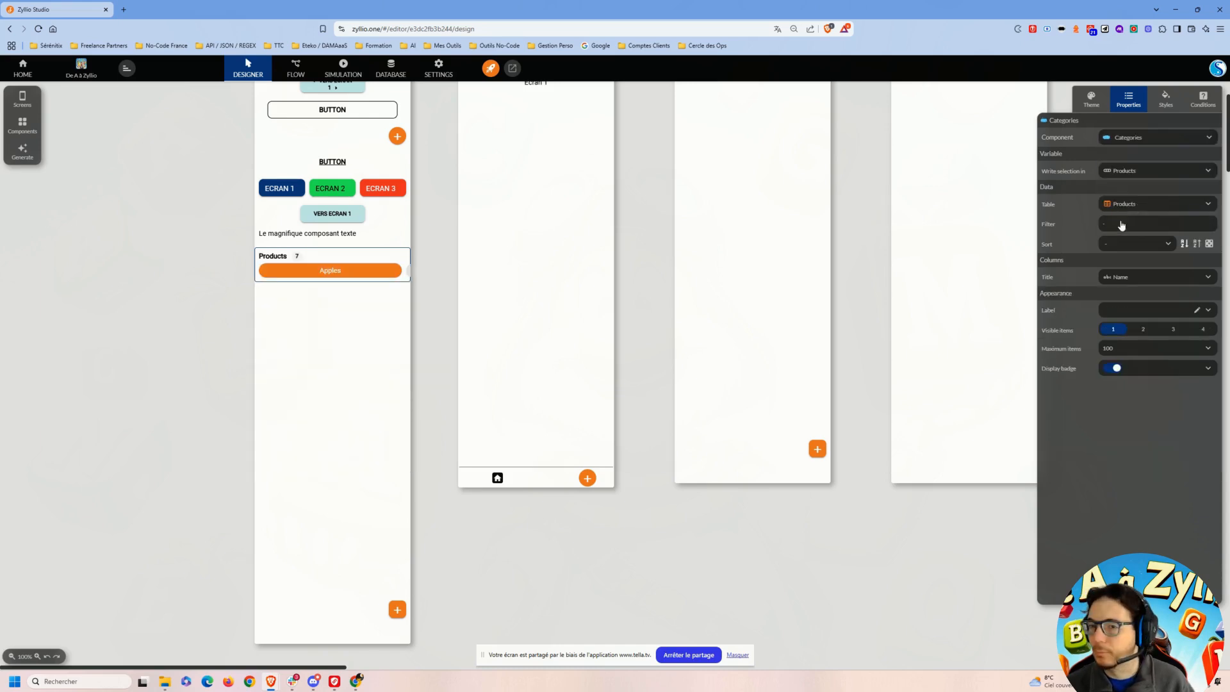
click(1152, 138)
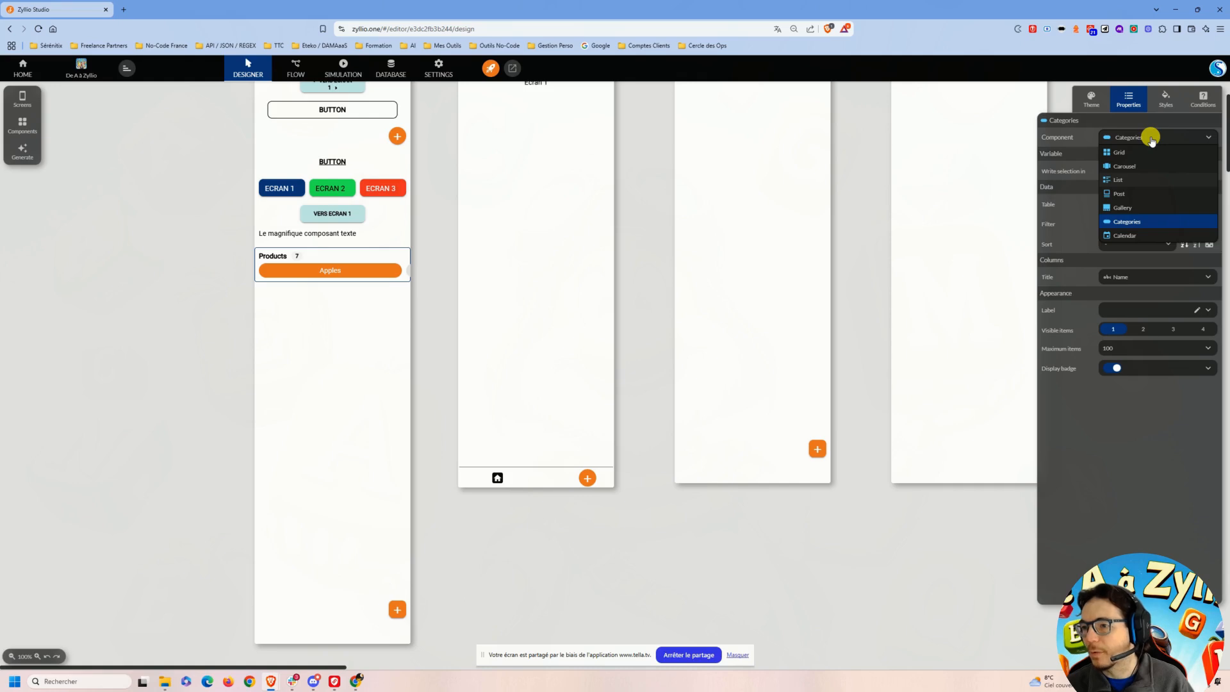
click(1134, 193)
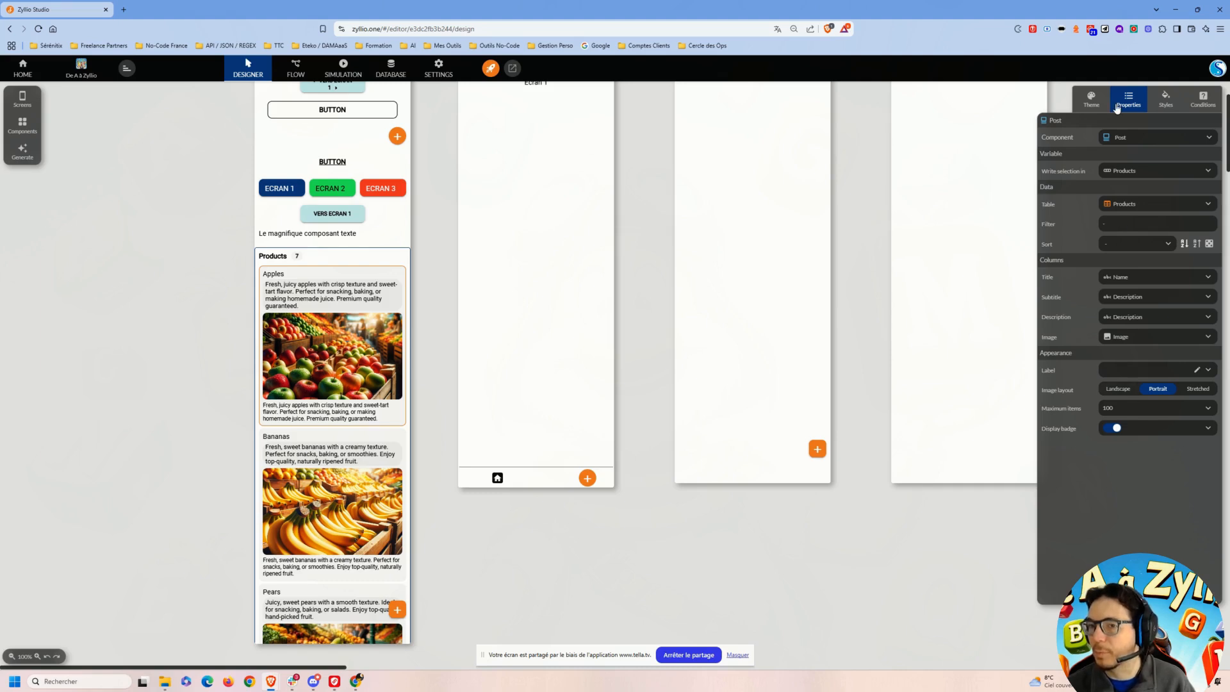
- Change the Products component on the Accueil screen from Post to Grid
click(1153, 137)
click(1133, 156)
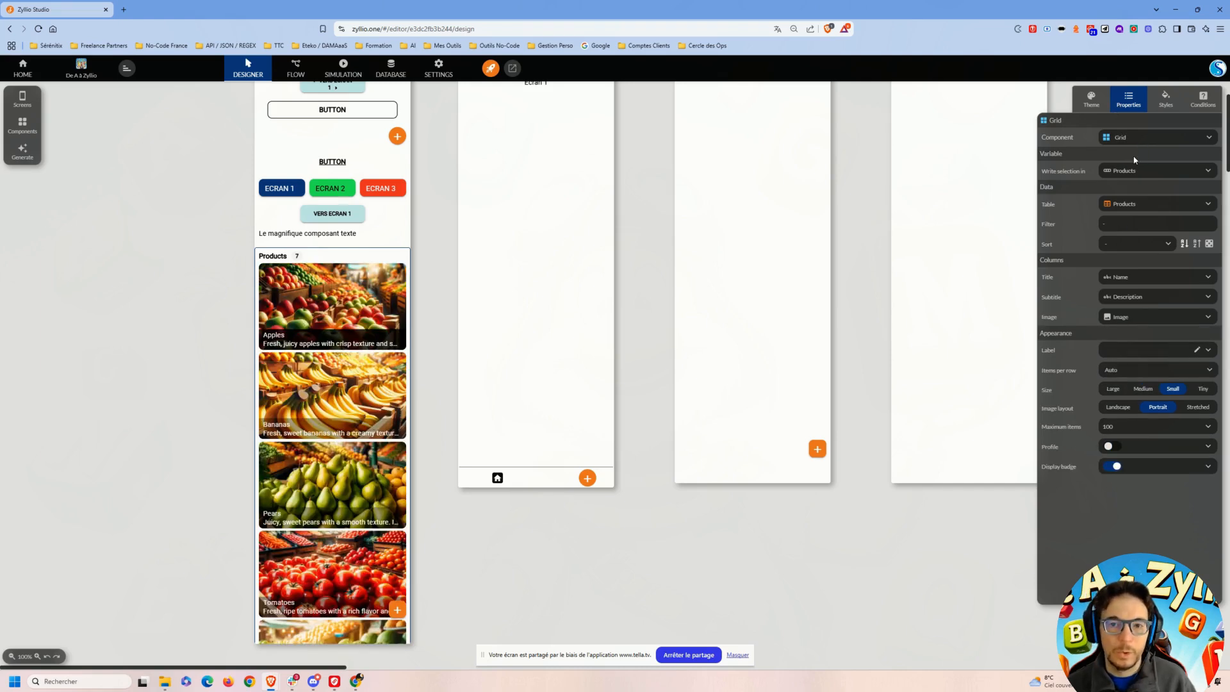
scroll(346, 328, down, 3)
scroll(345, 328, up, 2)
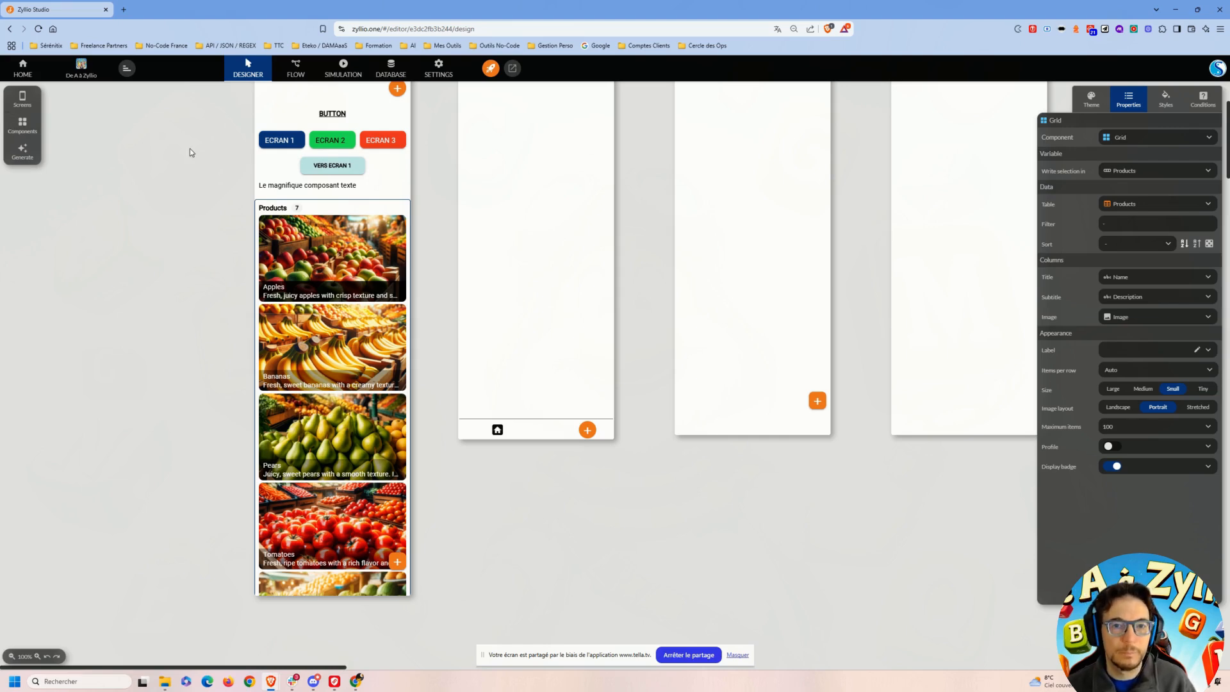
- Look through the component library and add a Table component based on the Products table to Ecran 1
click(14, 132)
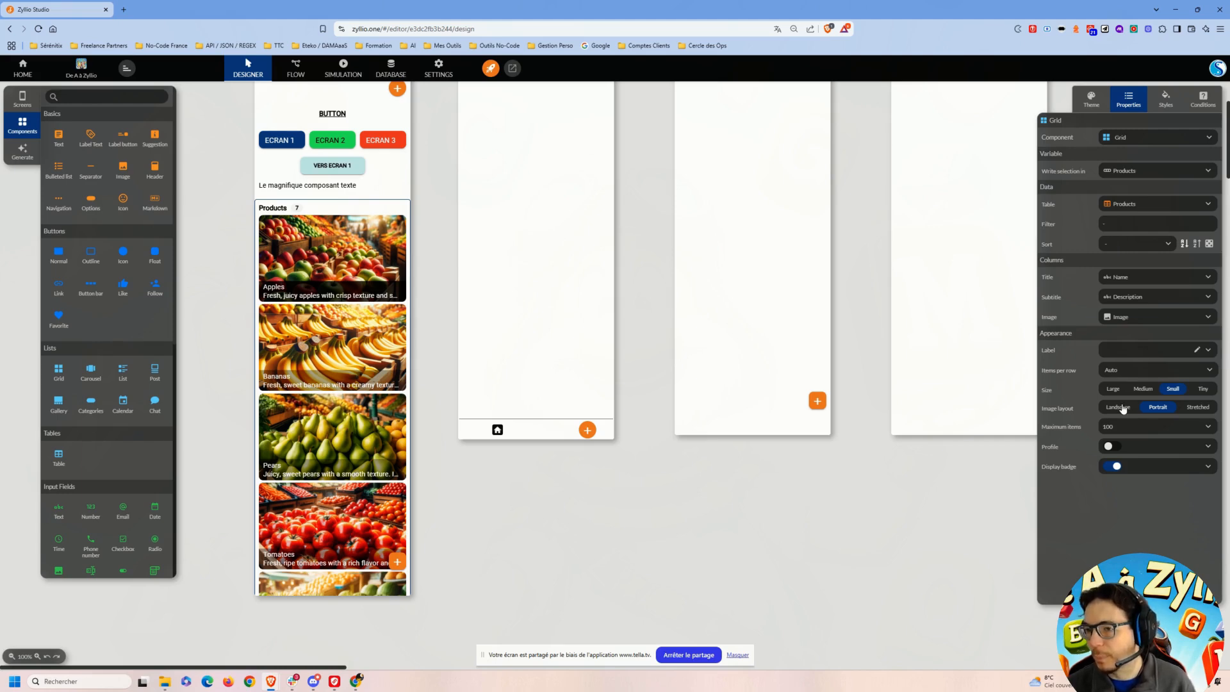
scroll(136, 306, down, 1)
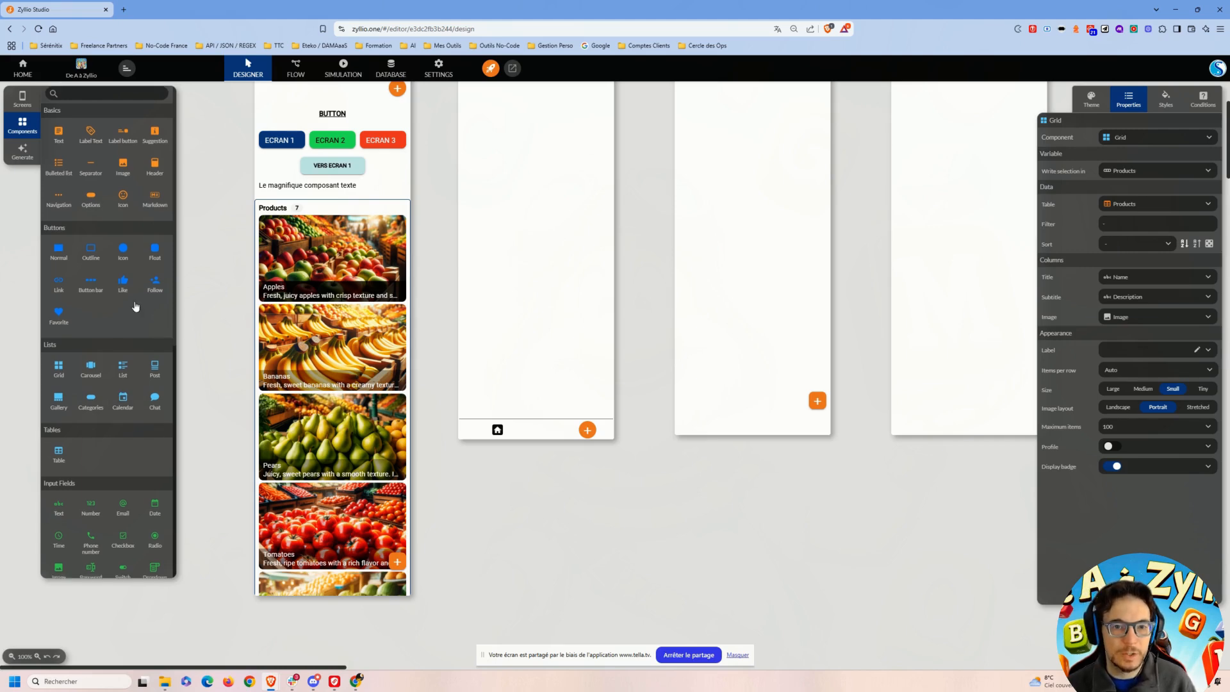
scroll(136, 307, down, 3)
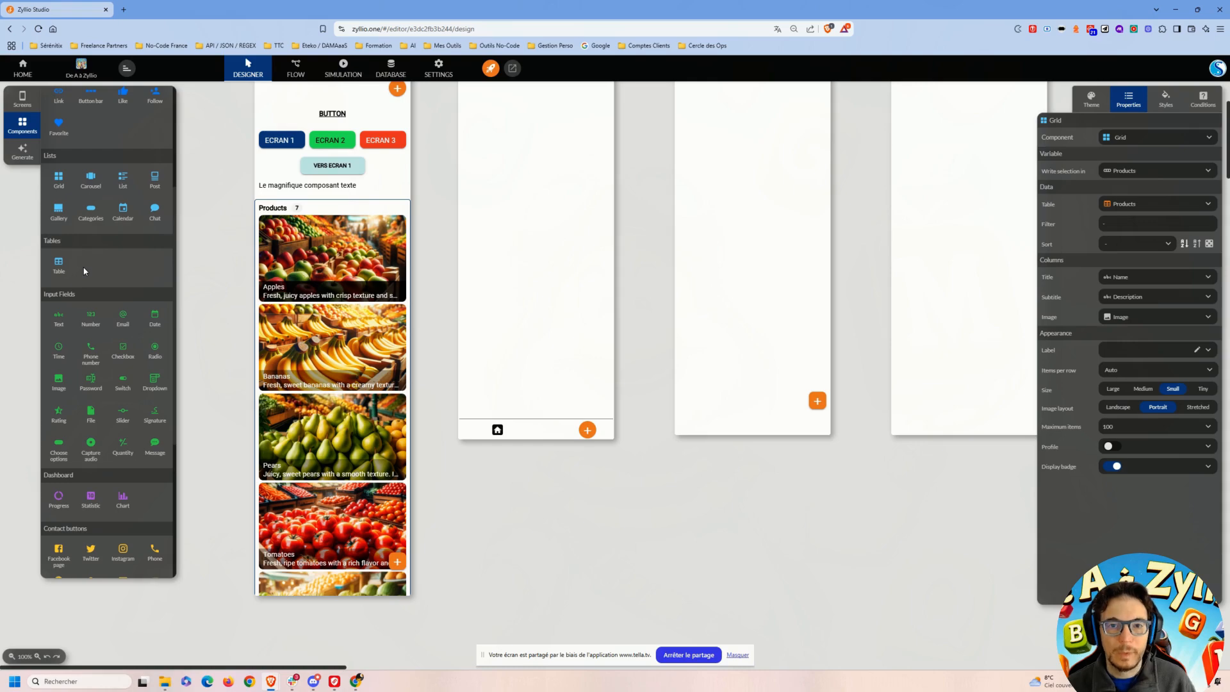
scroll(537, 268, up, 1)
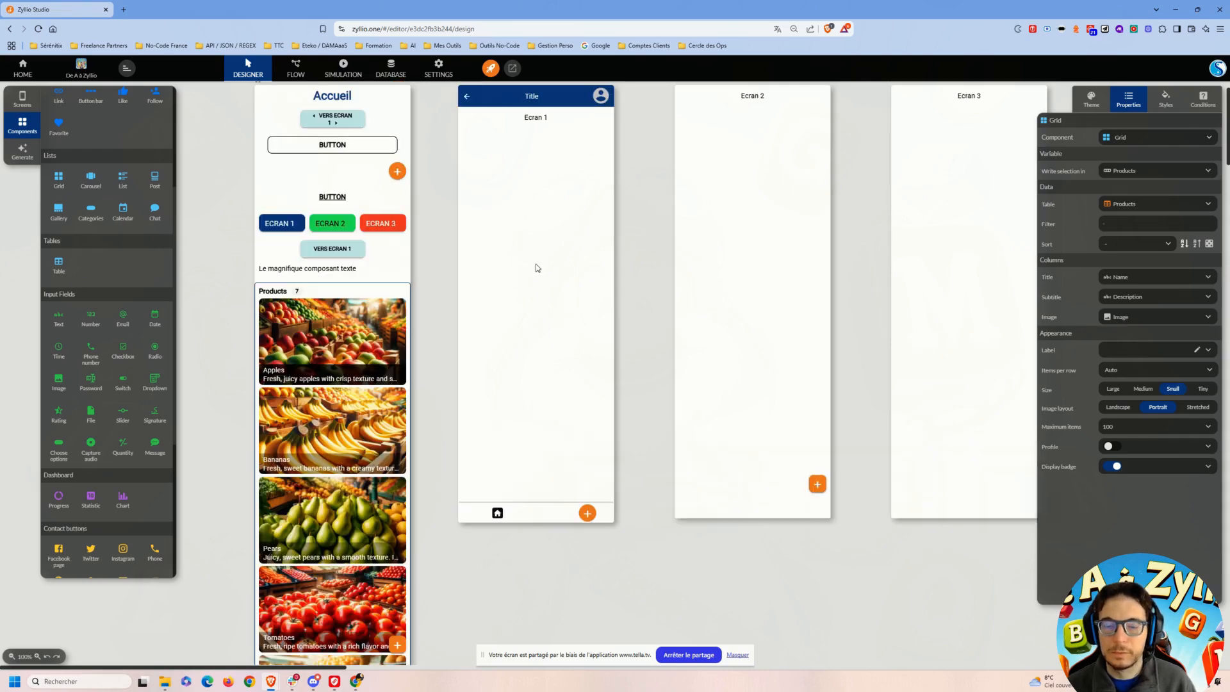
scroll(487, 294, down, 1)
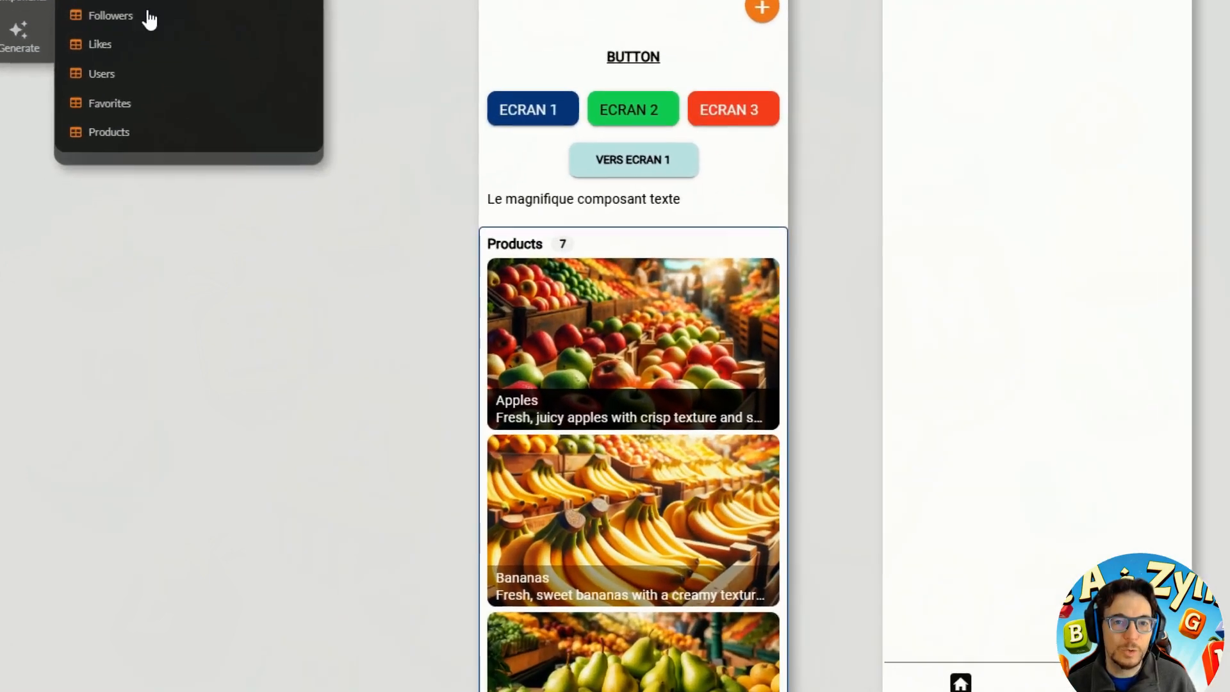
click(61, 196)
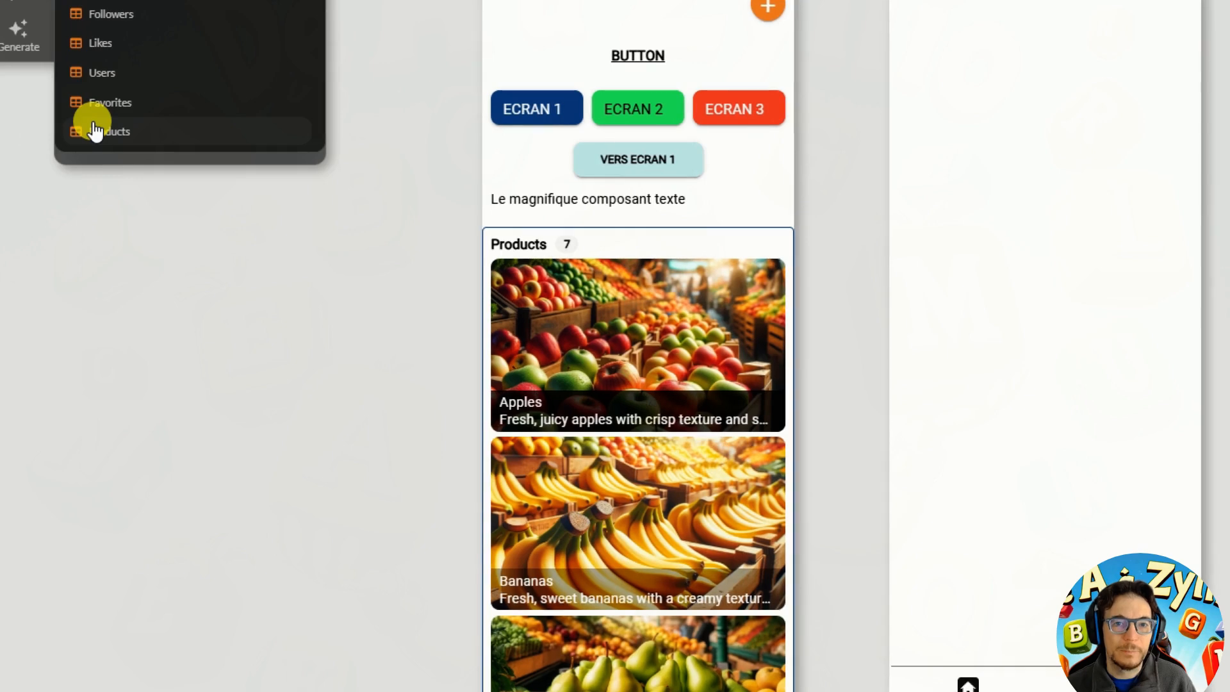
drag(94, 130, 1036, 81)
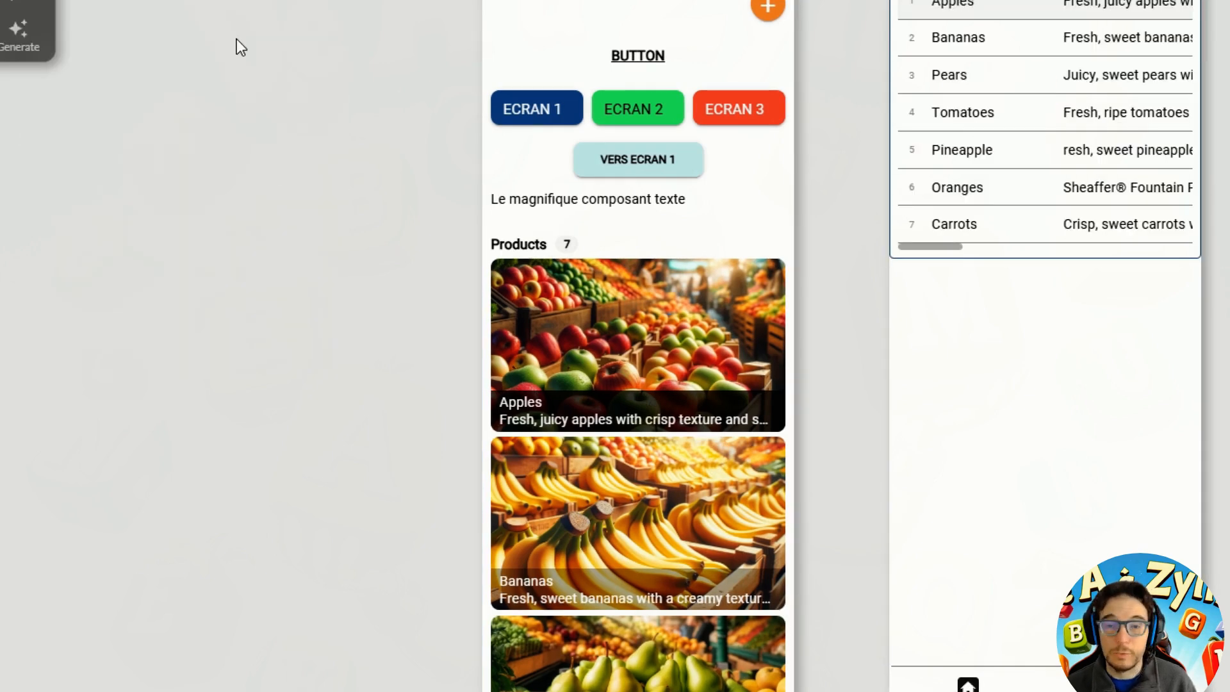
- Delete the Table component from Ecran 1
click(986, 359)
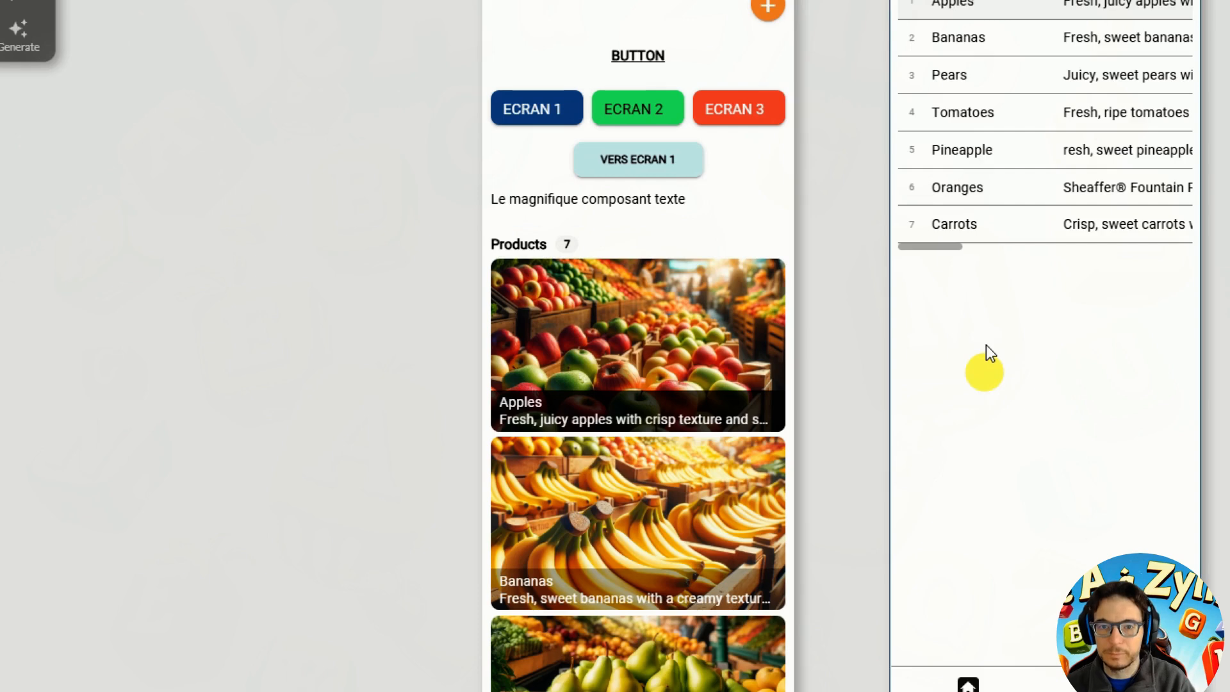
click(1034, 170)
key(Delete)
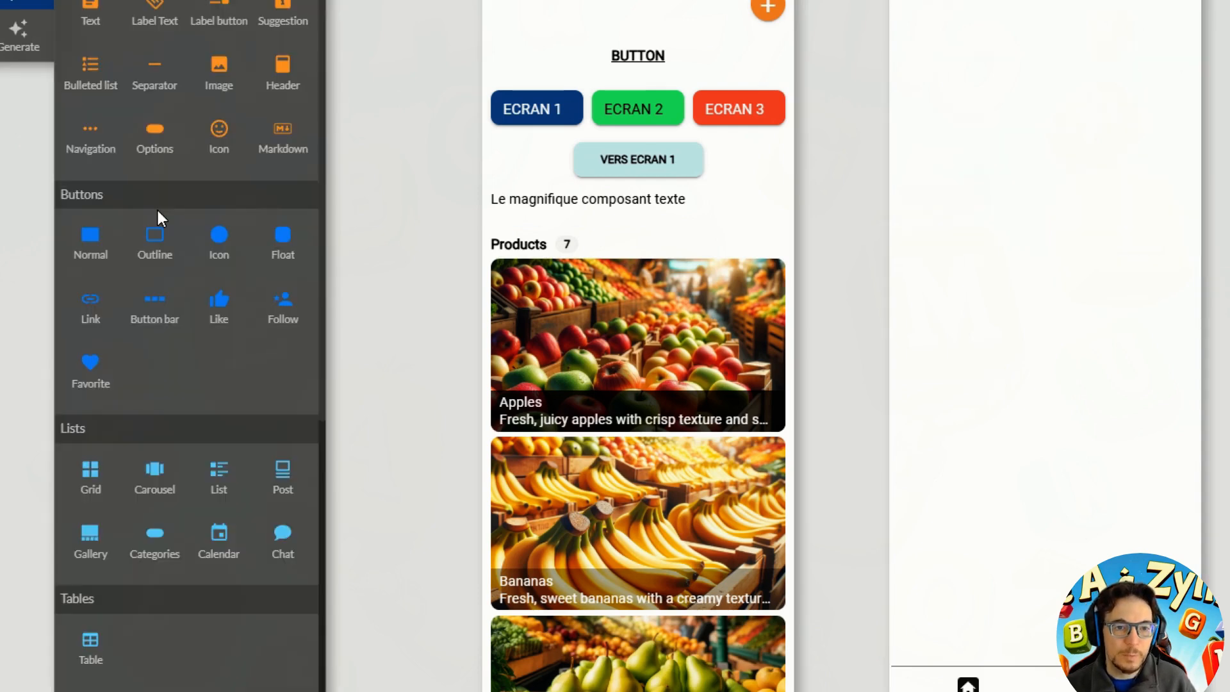
- Insert a Table component that uses the Products data below the Ecran 1 text
scroll(167, 282, down, 3)
click(87, 449)
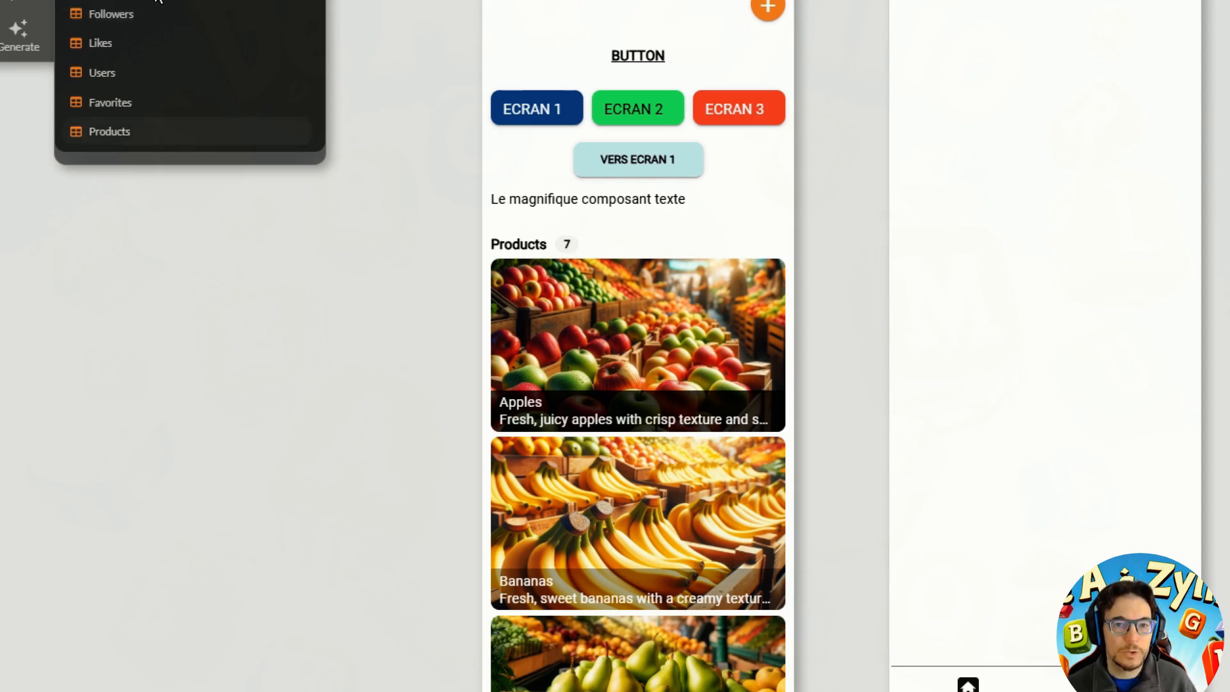
click(143, 131)
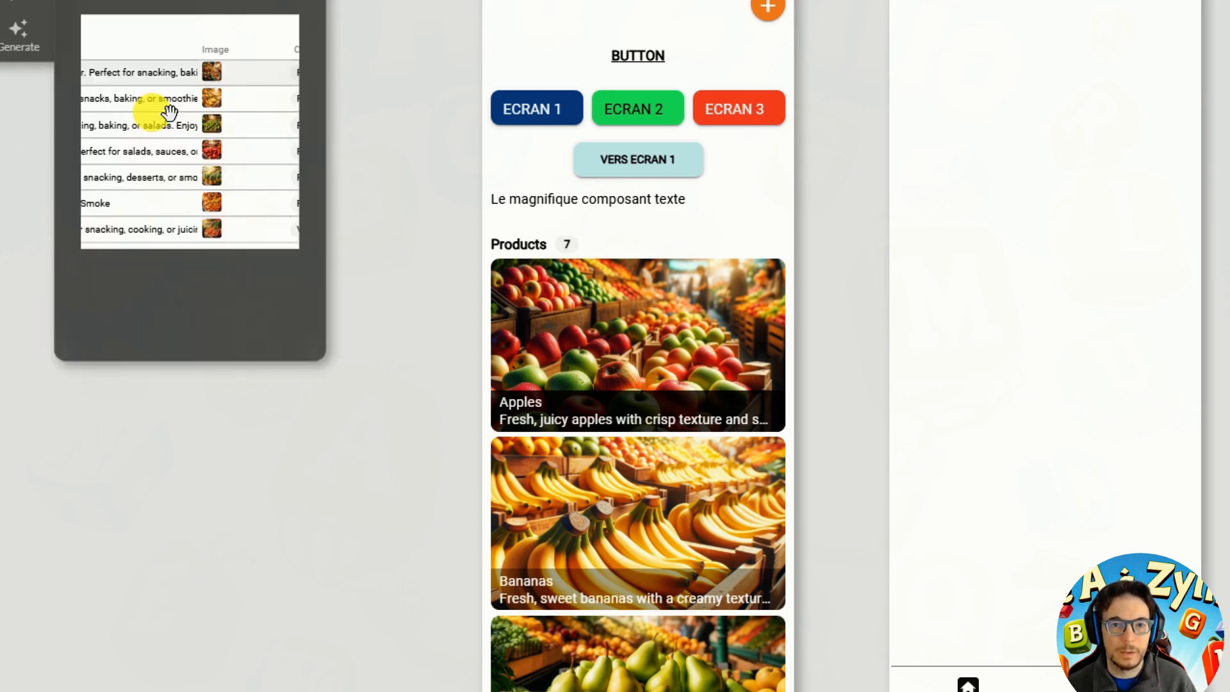
drag(169, 112, 967, 144)
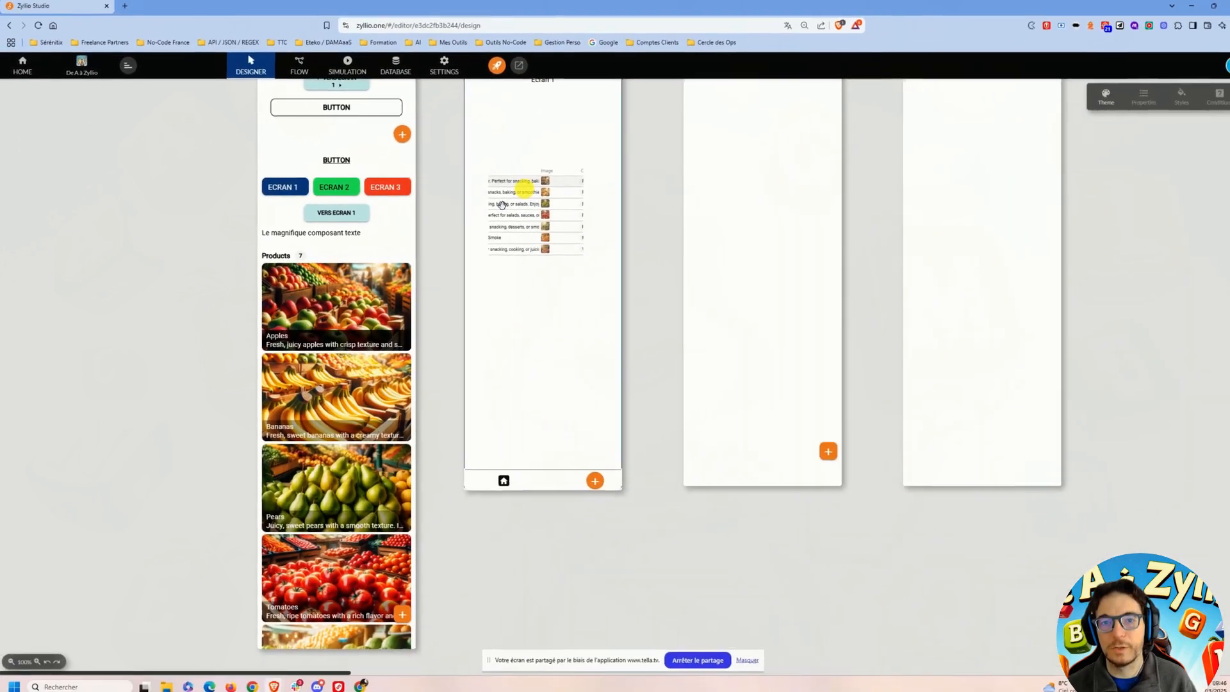
drag(502, 204, 516, 188)
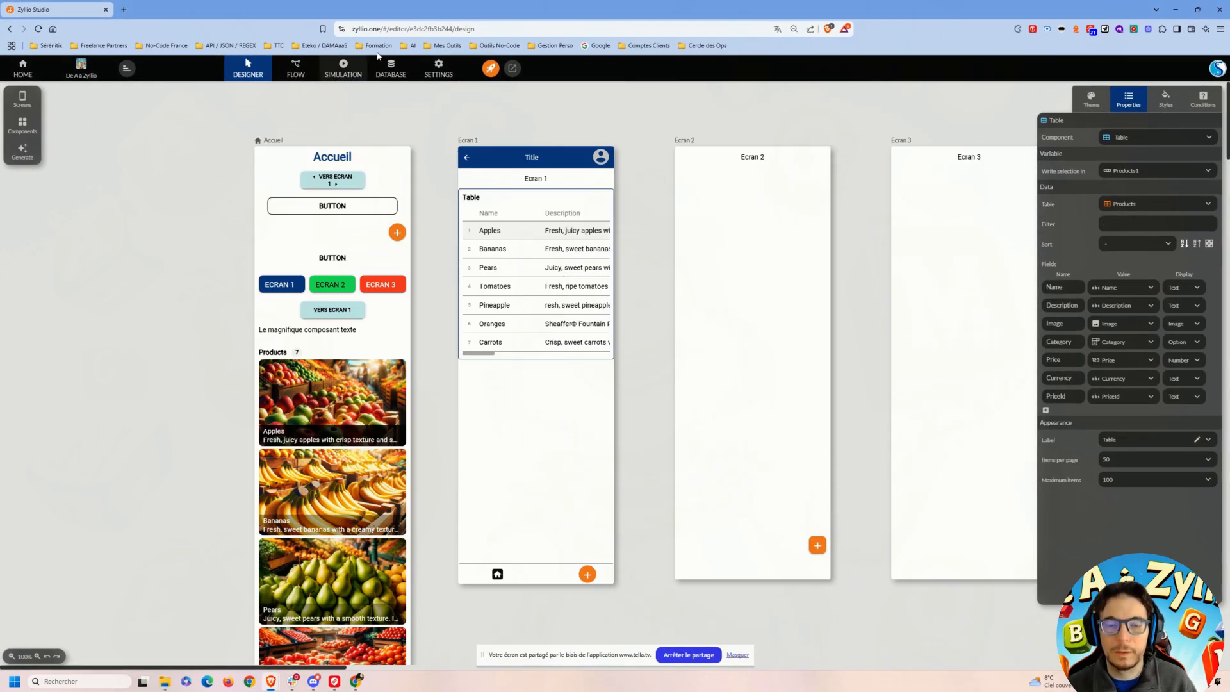
- Simulate the app in Desktop format, examine the product table on Ecran 1, and return to the designer
click(347, 72)
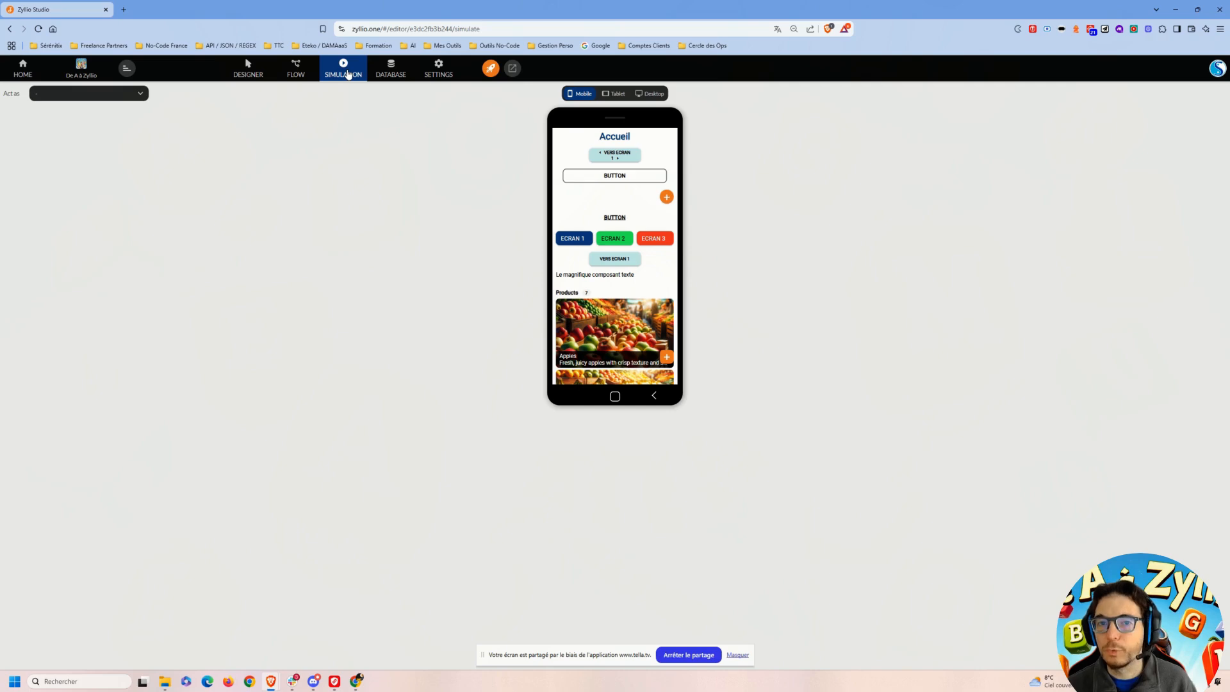
click(651, 94)
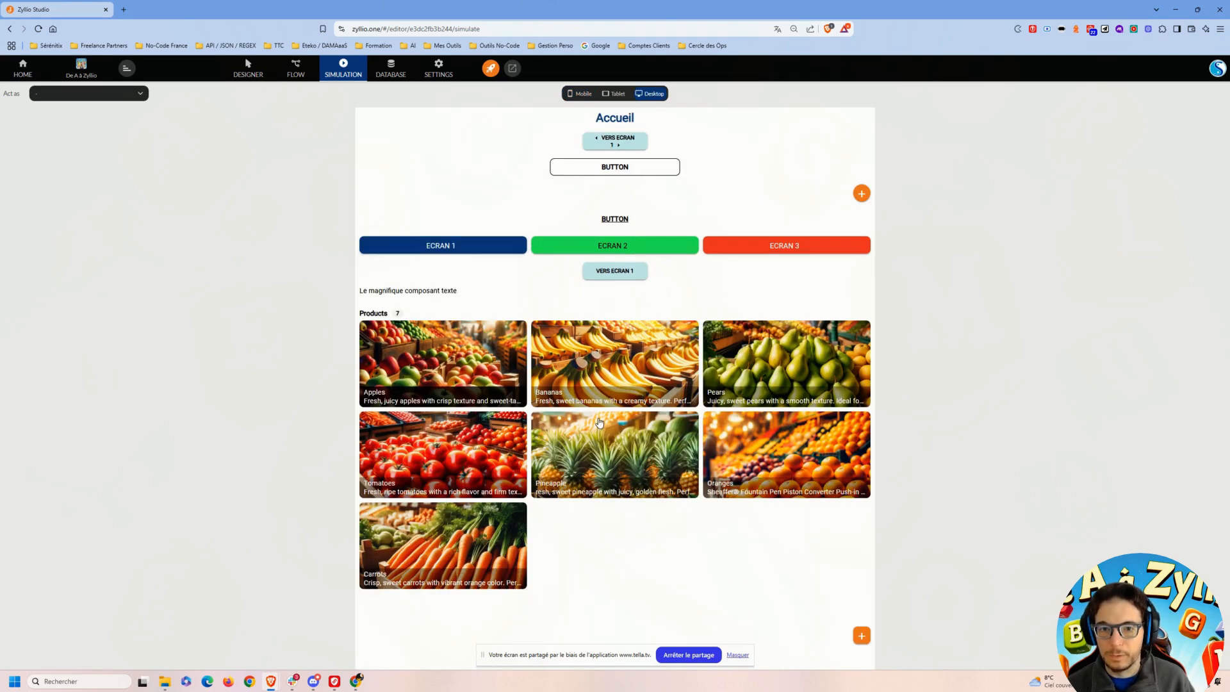
click(477, 244)
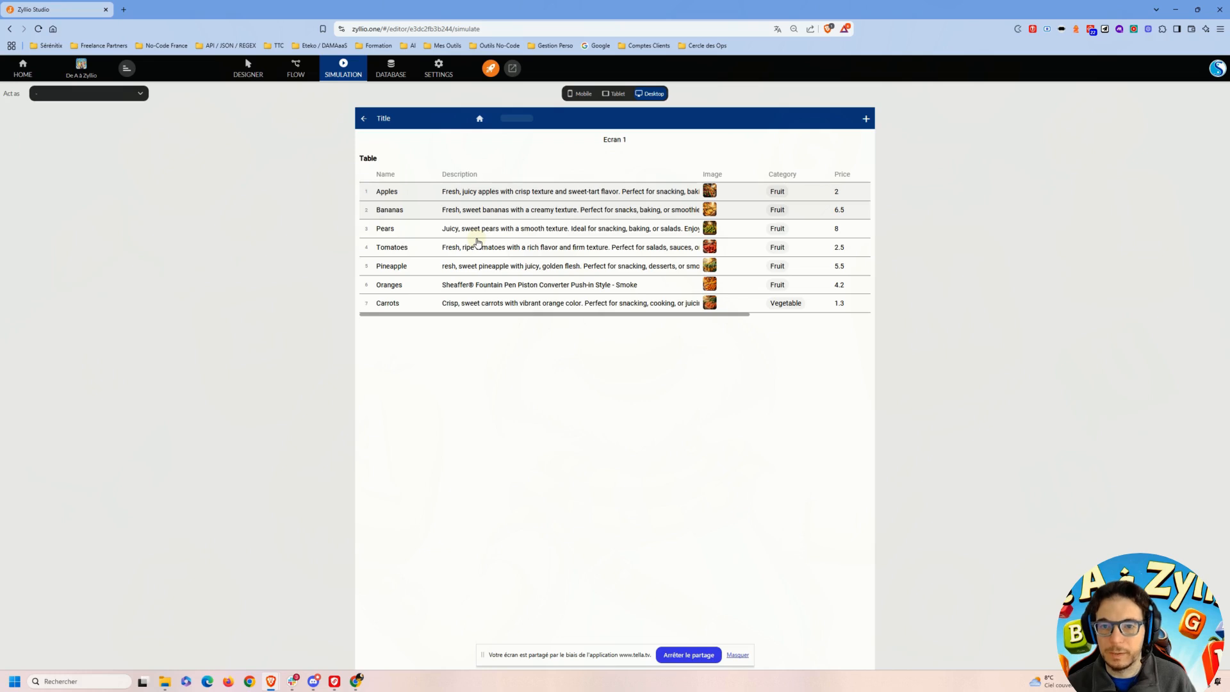
mouse_move(496, 315)
mouse_down()
mouse_move(758, 314)
mouse_move(530, 308)
mouse_up()
click(533, 314)
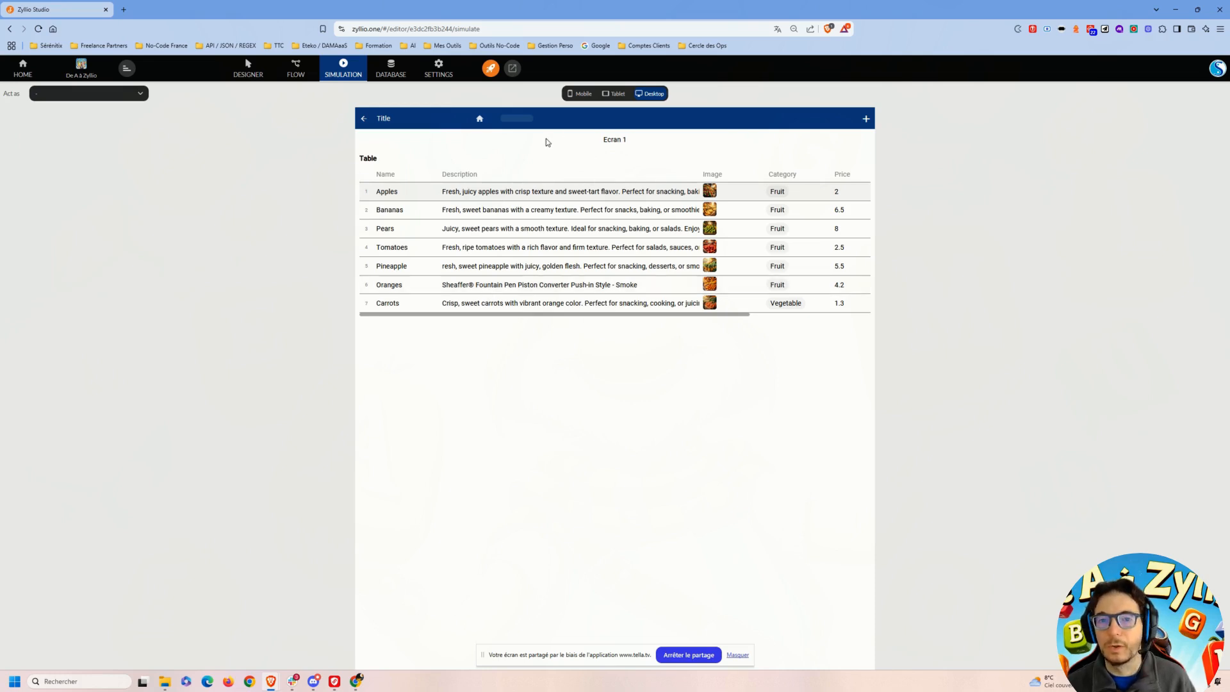
click(255, 75)
- Try the Masked display on the Ecran 1 table's Name field, then set it back to Text
click(552, 277)
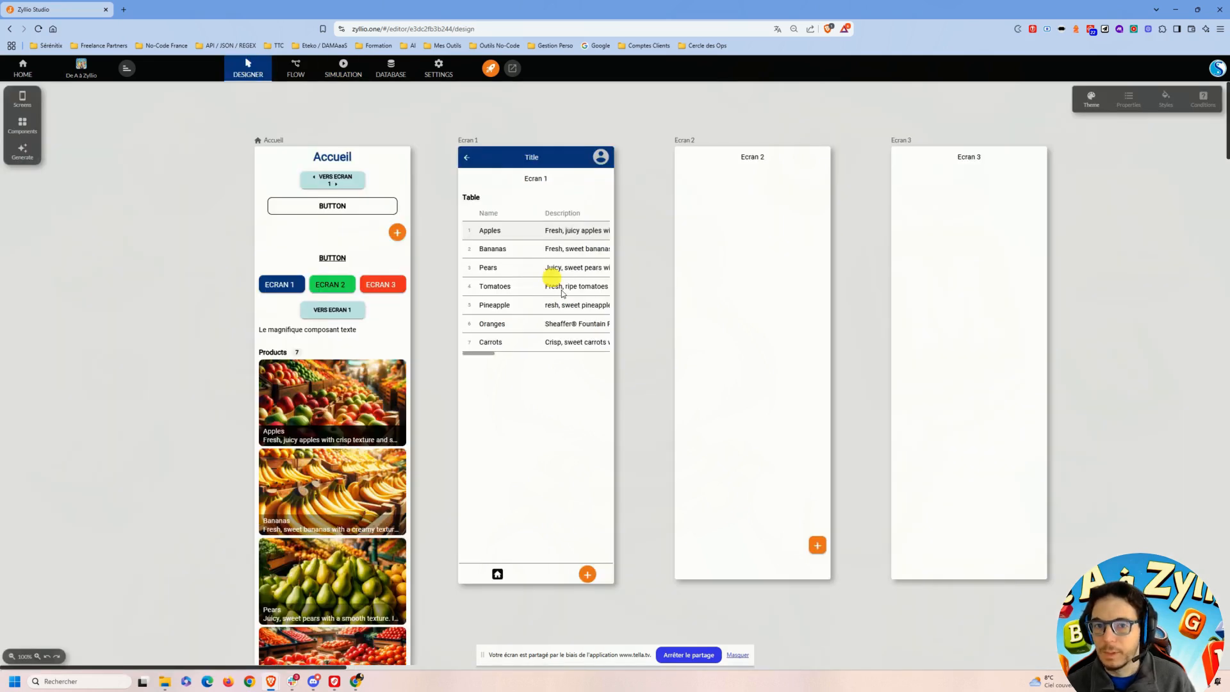
click(512, 299)
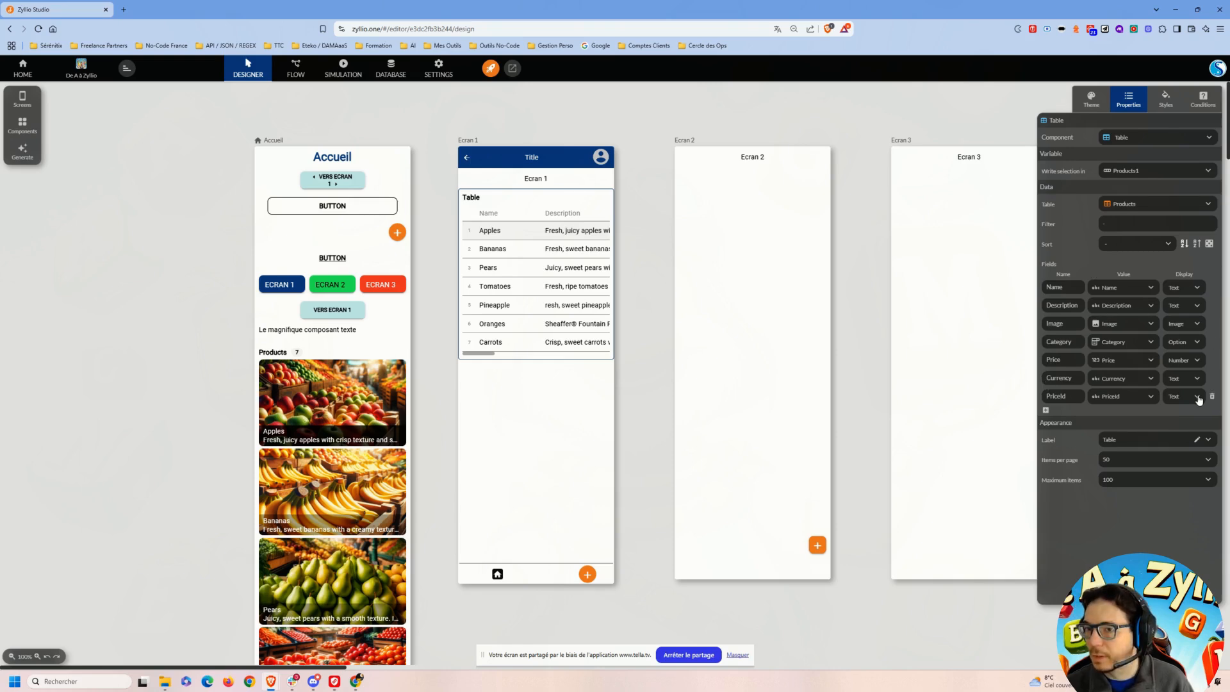
click(1196, 288)
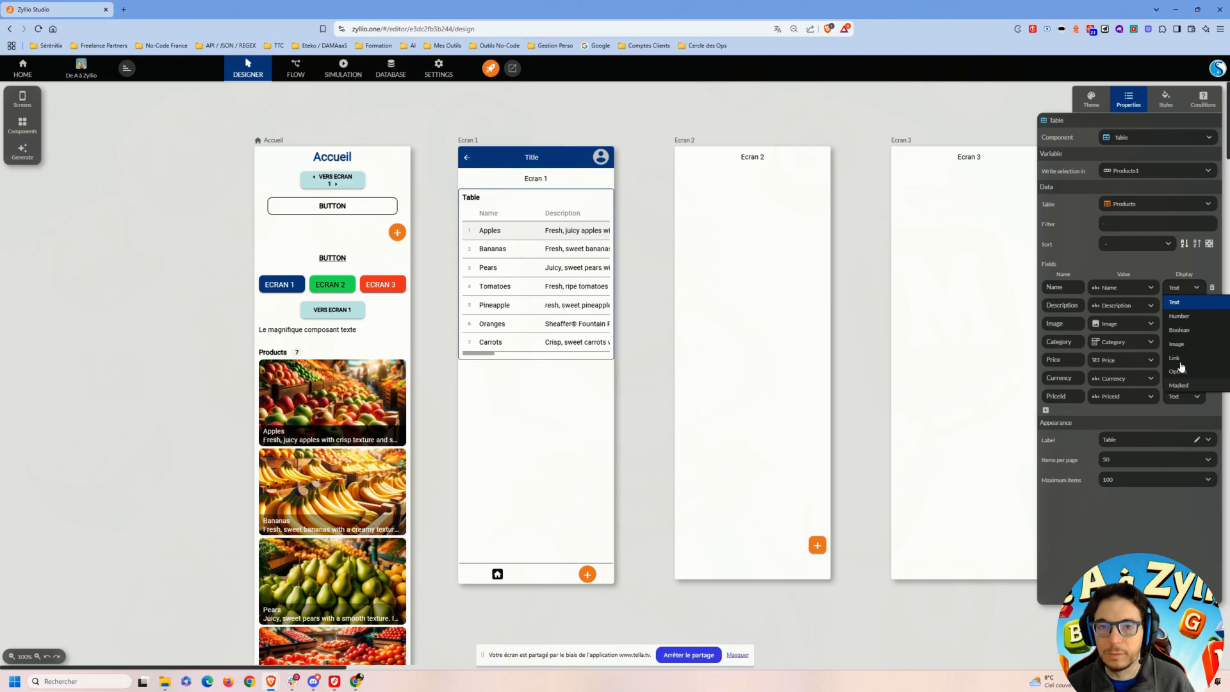
click(1179, 385)
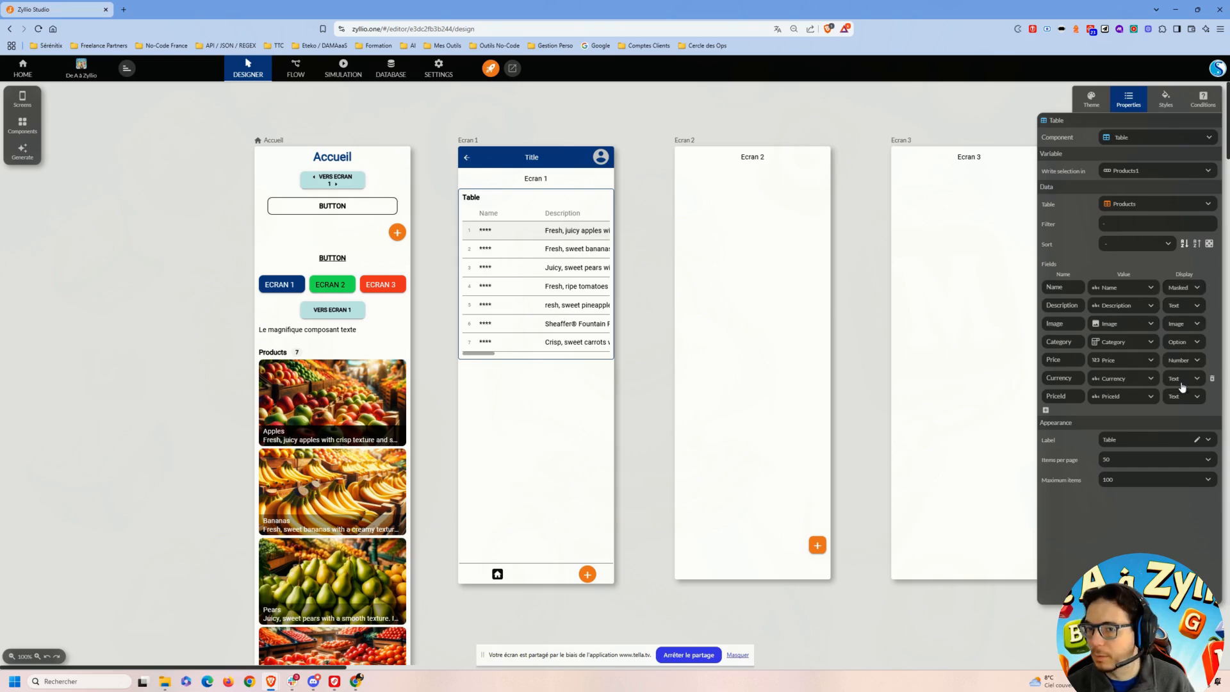
click(1198, 284)
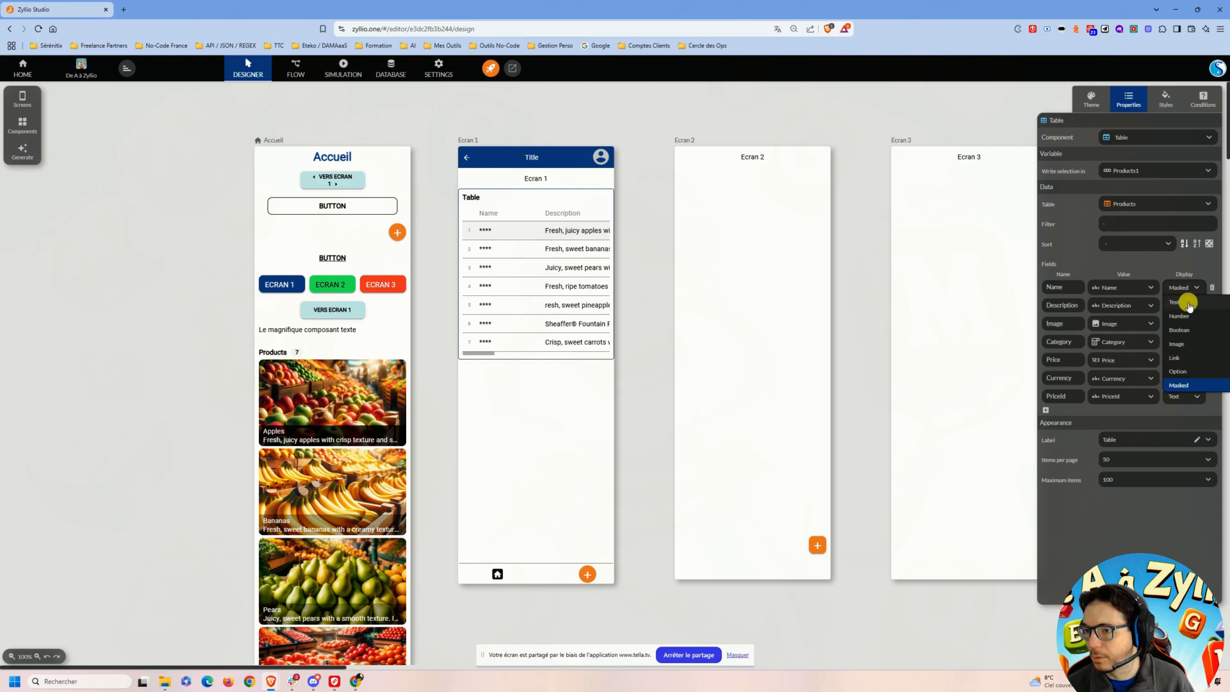
click(1190, 303)
- Clear the value of the table's Name field, then reassign it to the Name column
click(1151, 288)
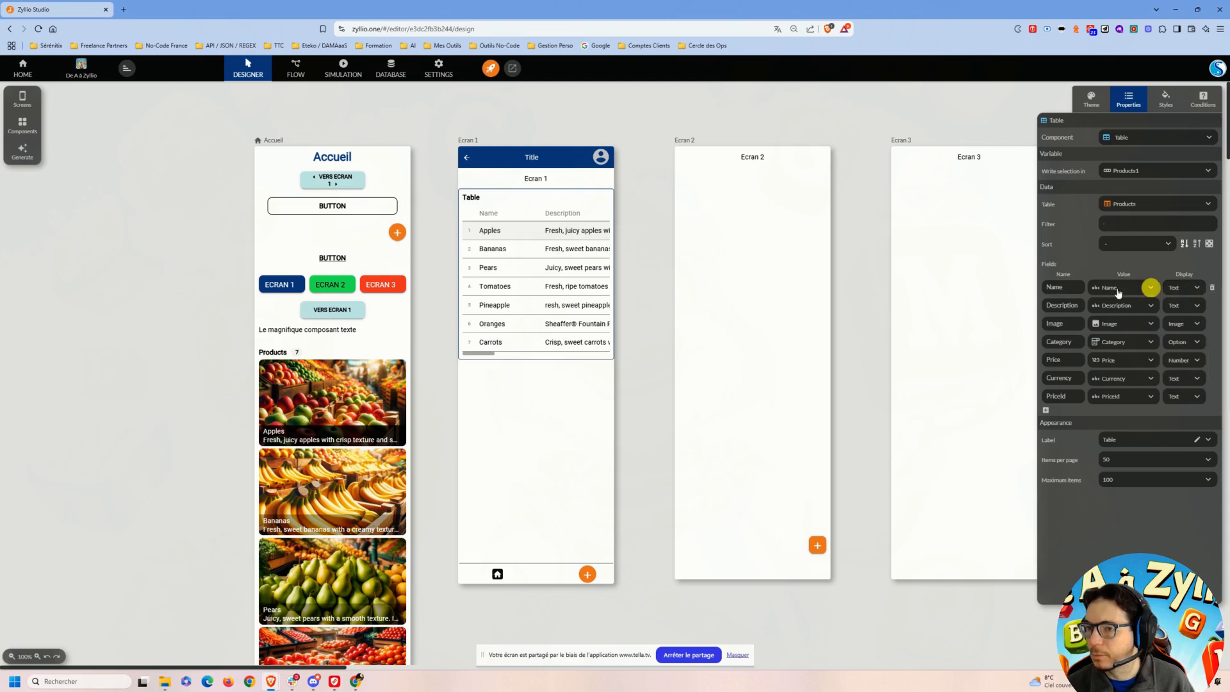
click(1119, 322)
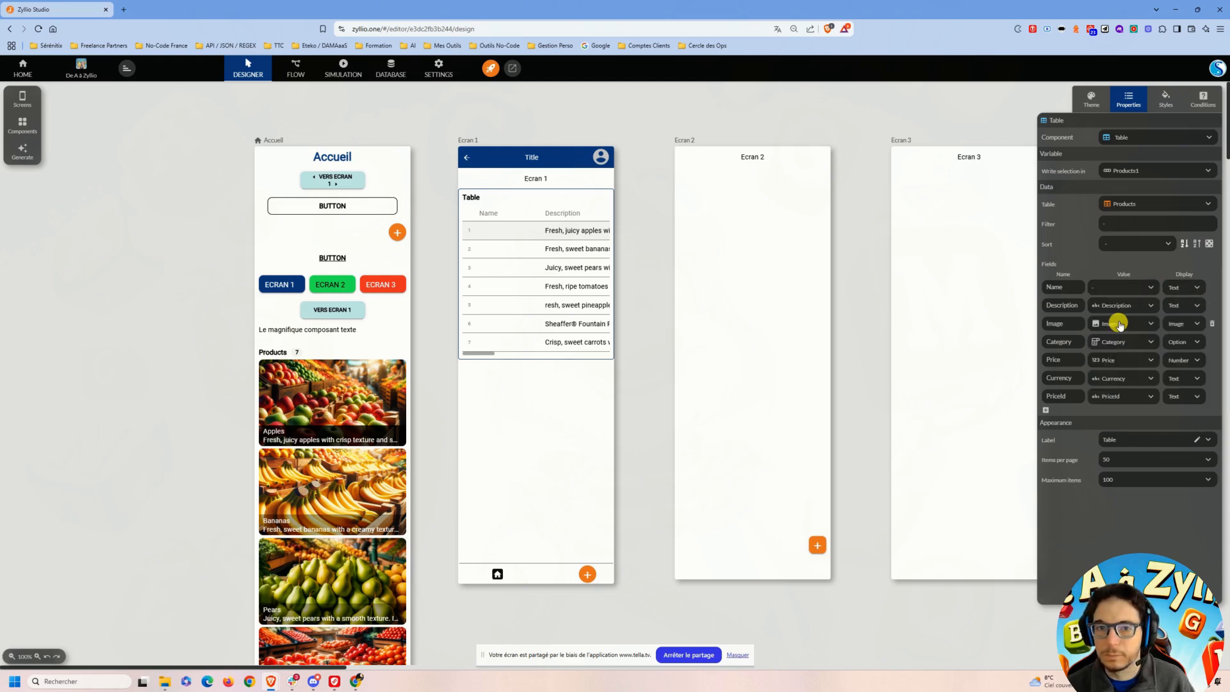
click(1150, 288)
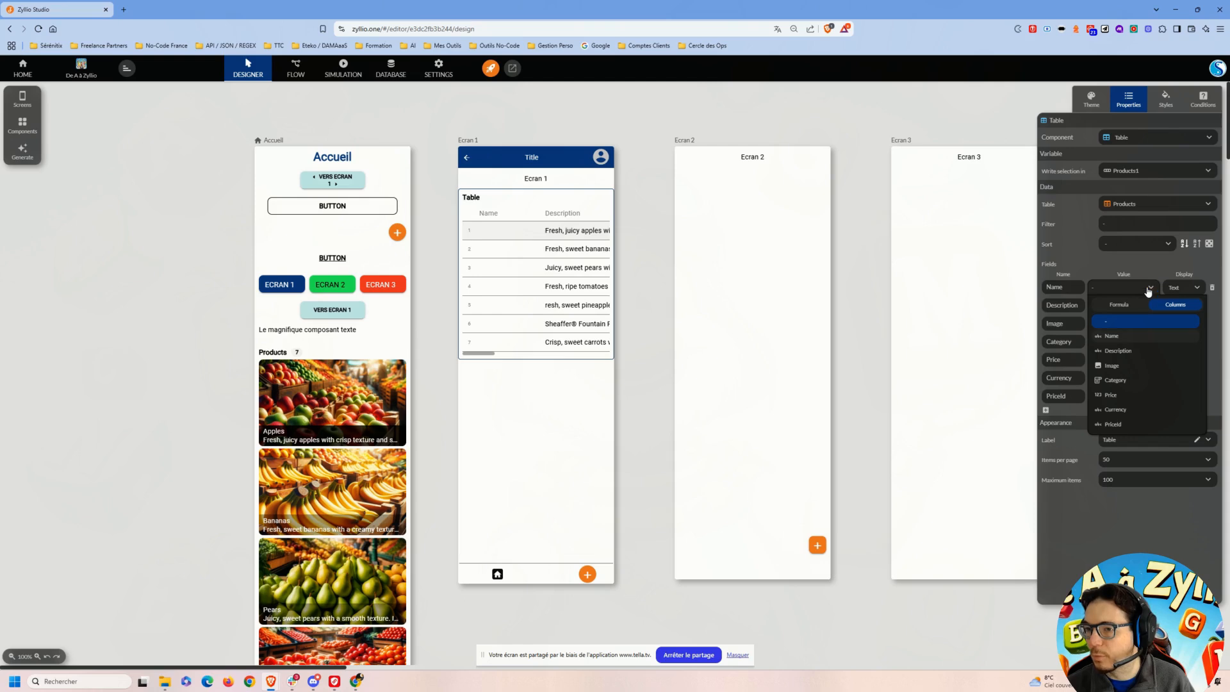
click(1113, 335)
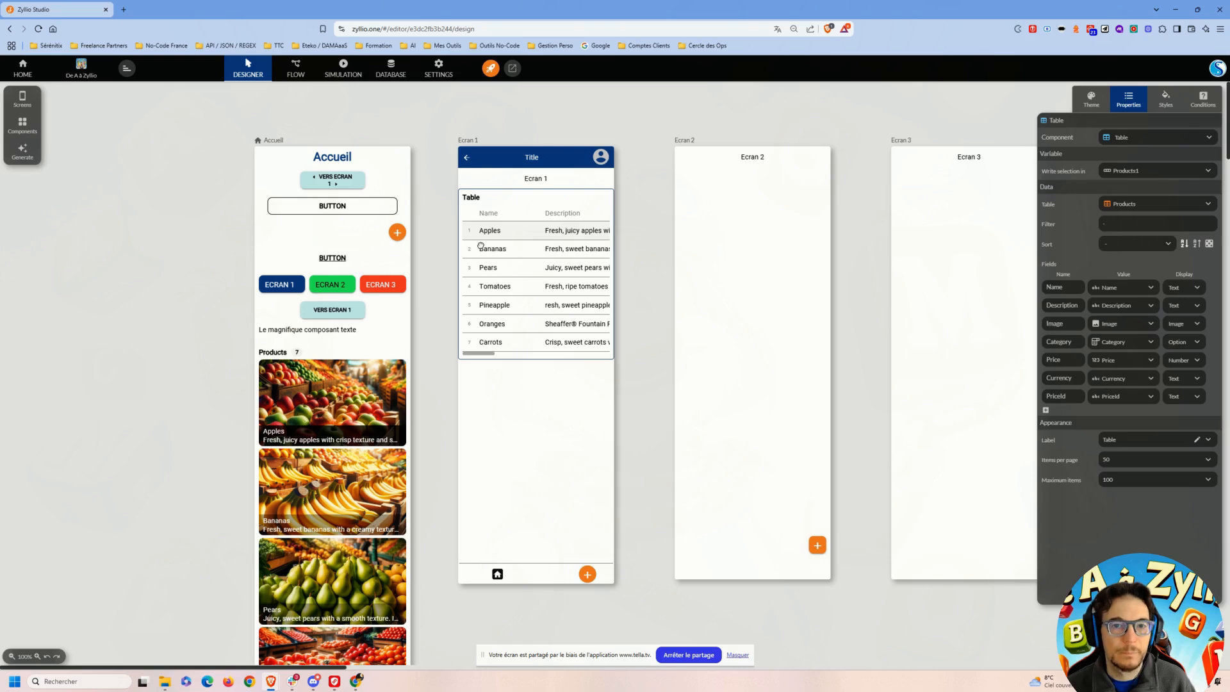
- Remove the product table from Ecran 1
click(549, 397)
click(525, 307)
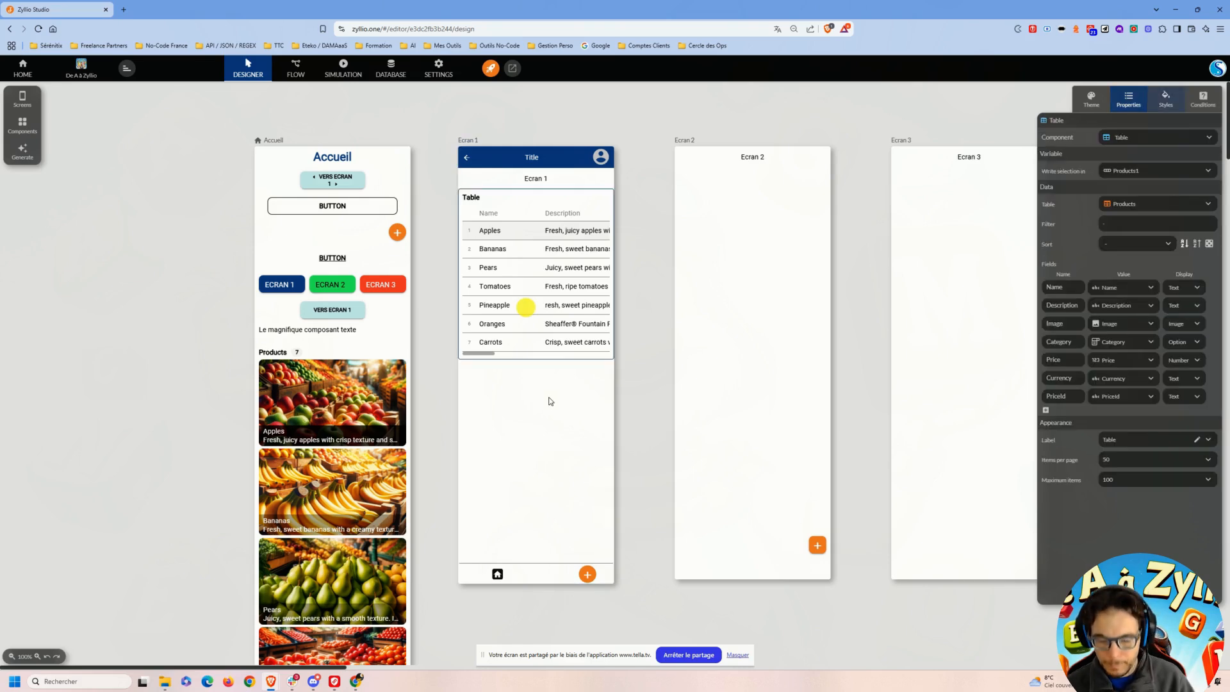
key(Delete)
- Add a Text input field to the Accueil screen between the lower VERS ECRAN 1 button and the text component
click(13, 120)
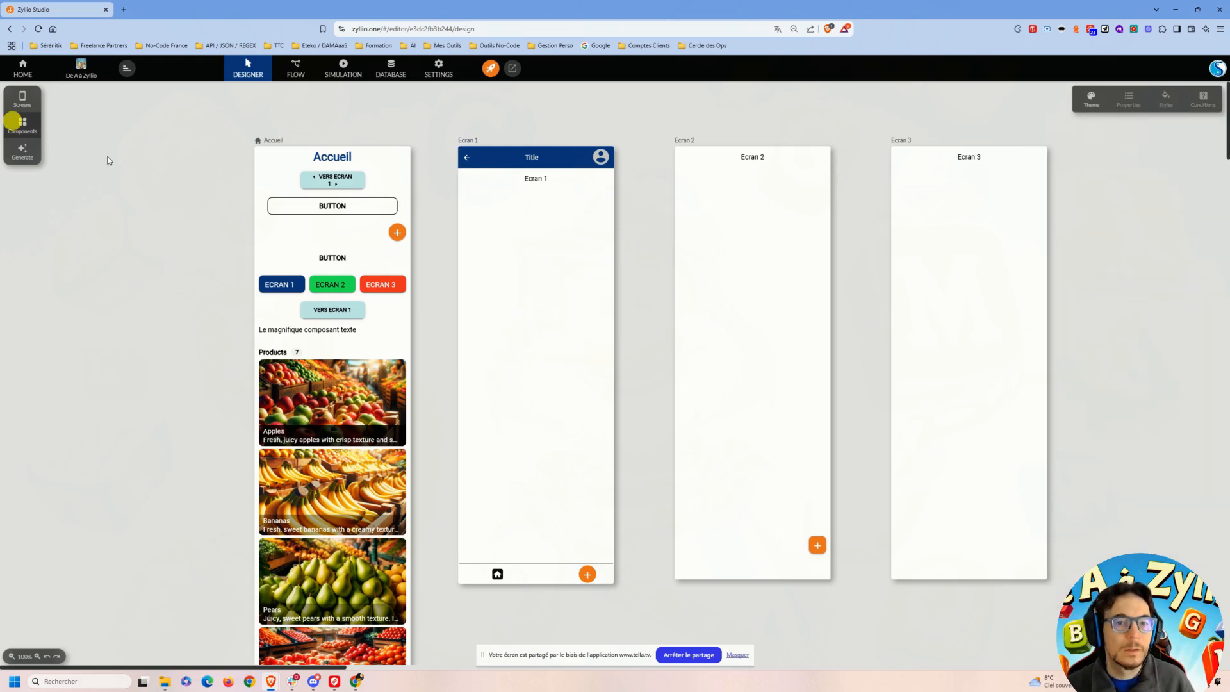
scroll(101, 302, down, 5)
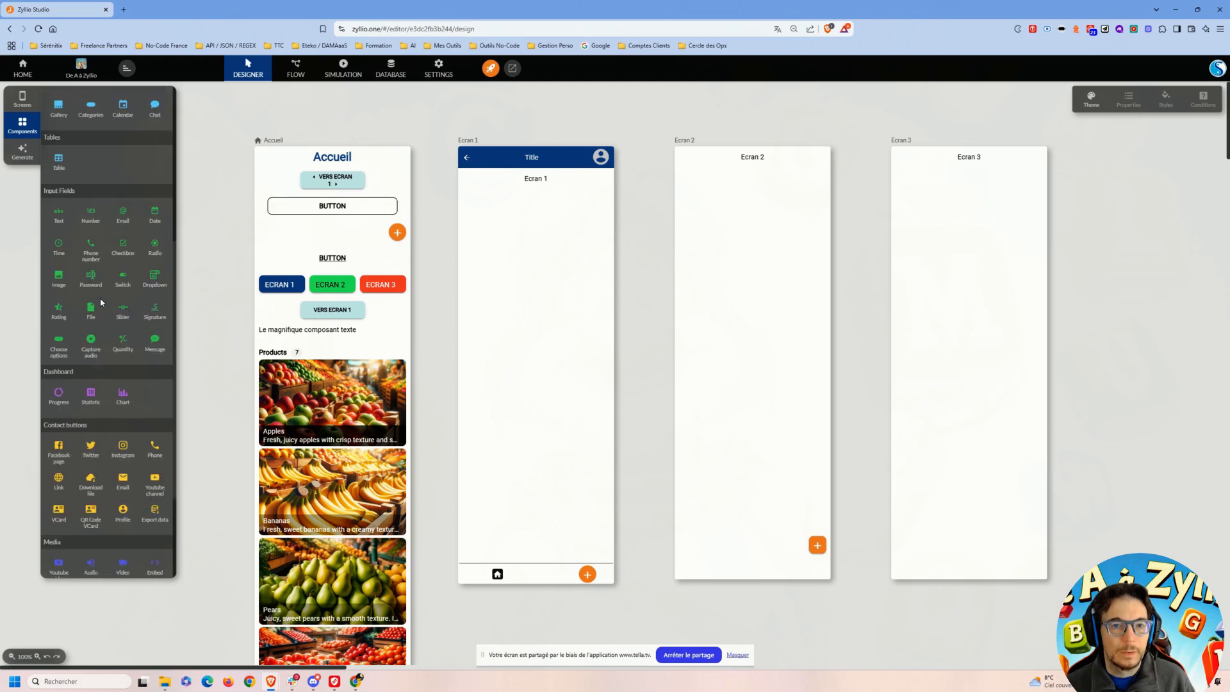
scroll(100, 298, down, 1)
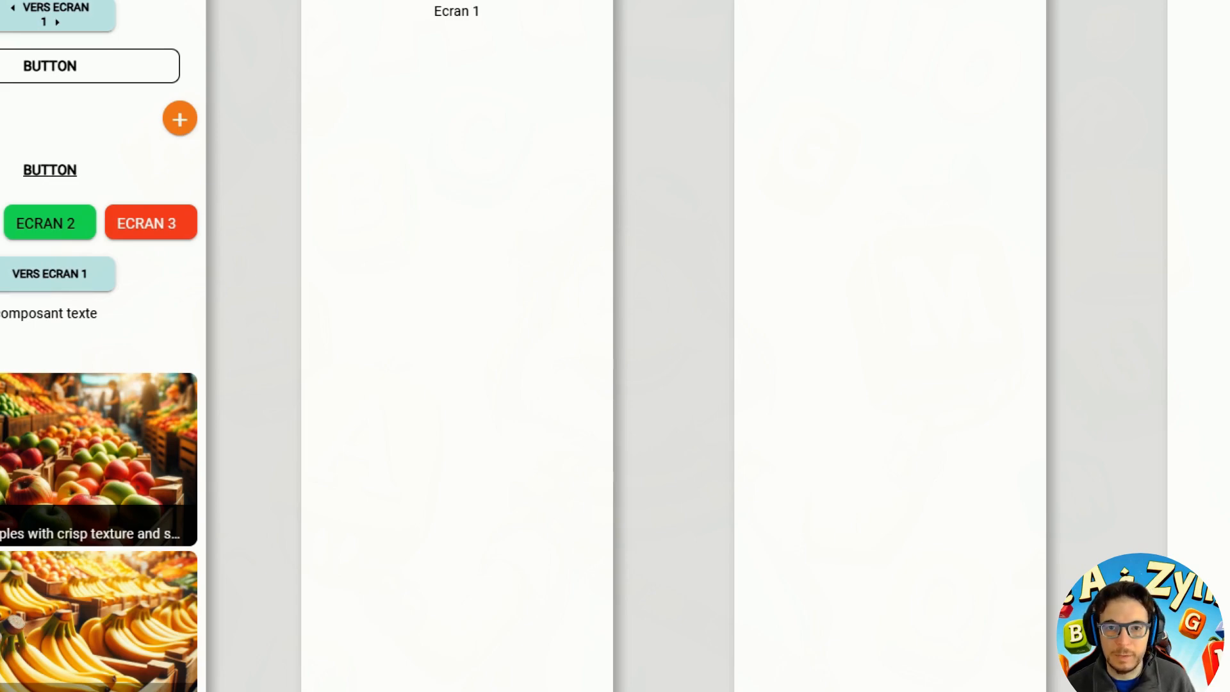
drag(1, 103, 69, 366)
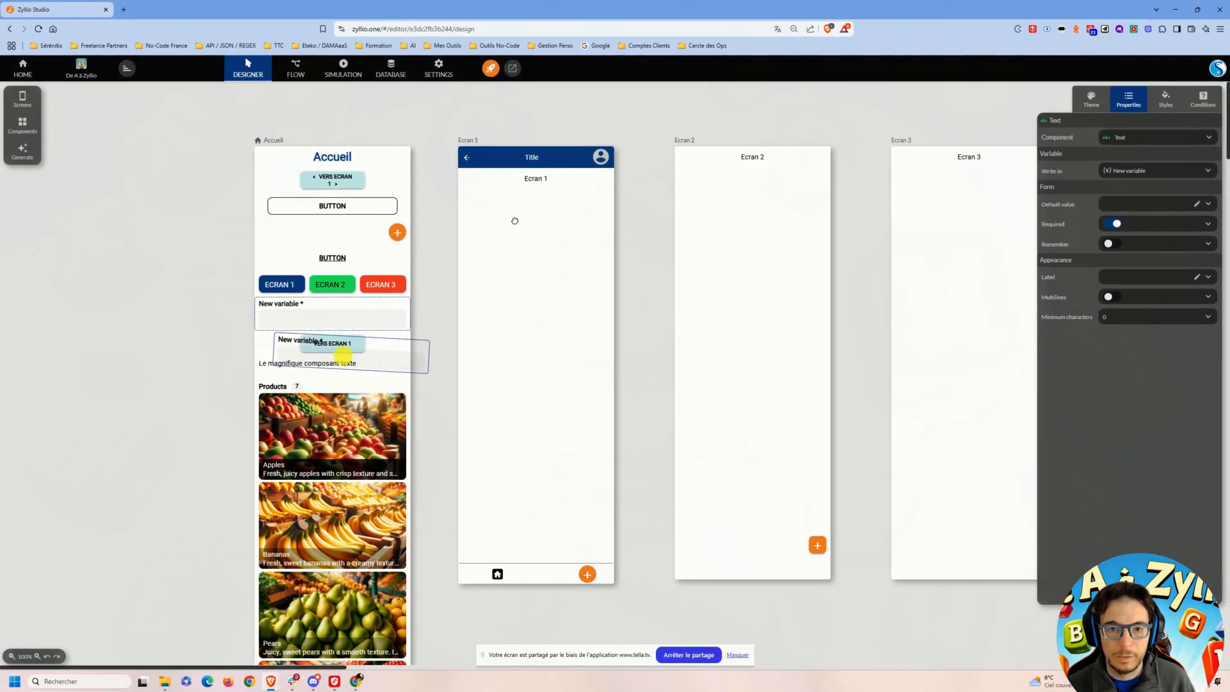
drag(343, 356, 324, 365)
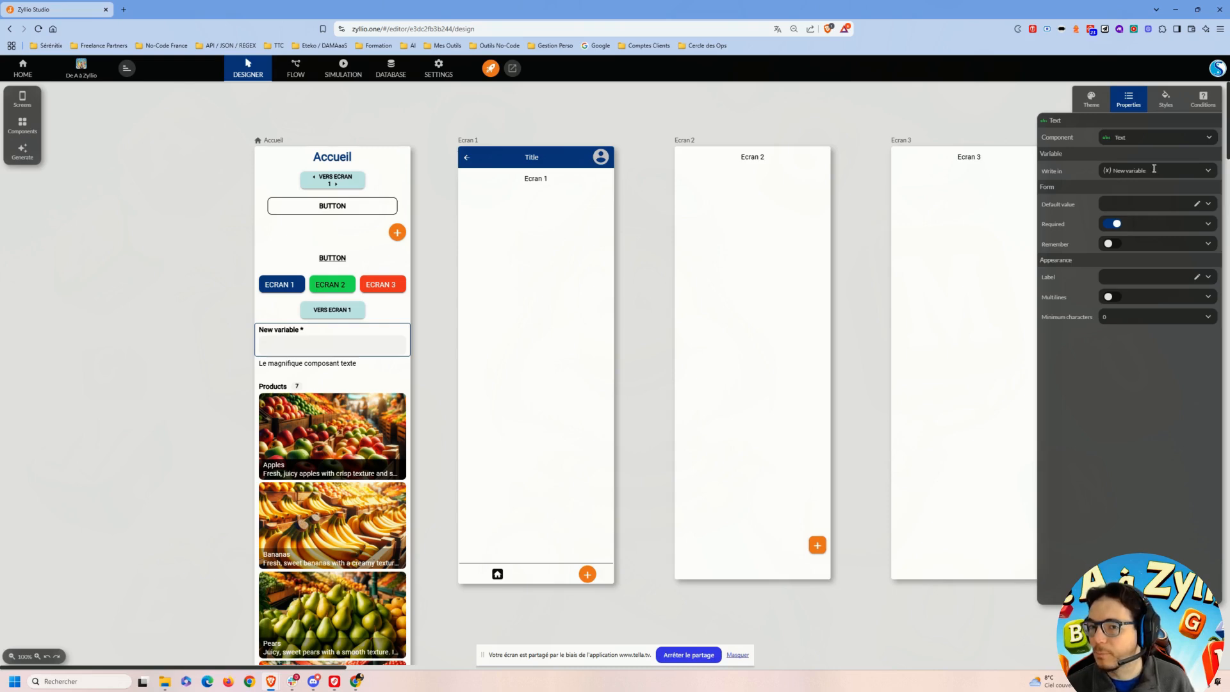
- Label the new text input field on the Accueil screen "nouveau composant d'entrée"
click(1130, 274)
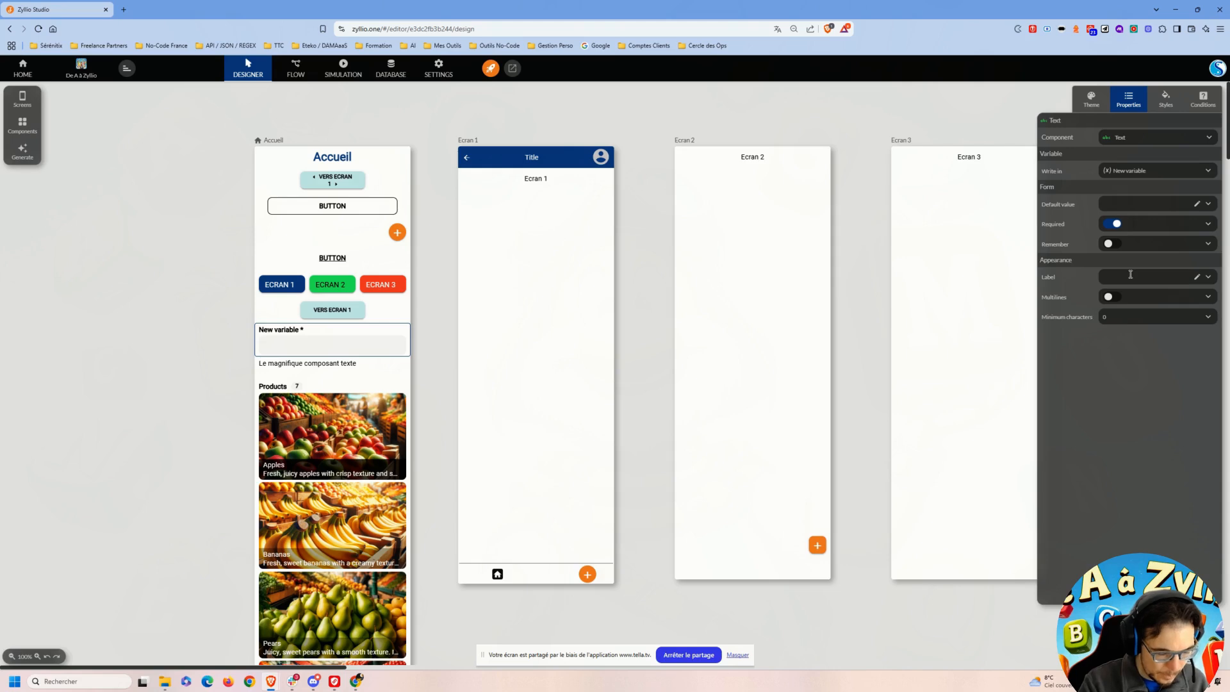
text(nouveau com)
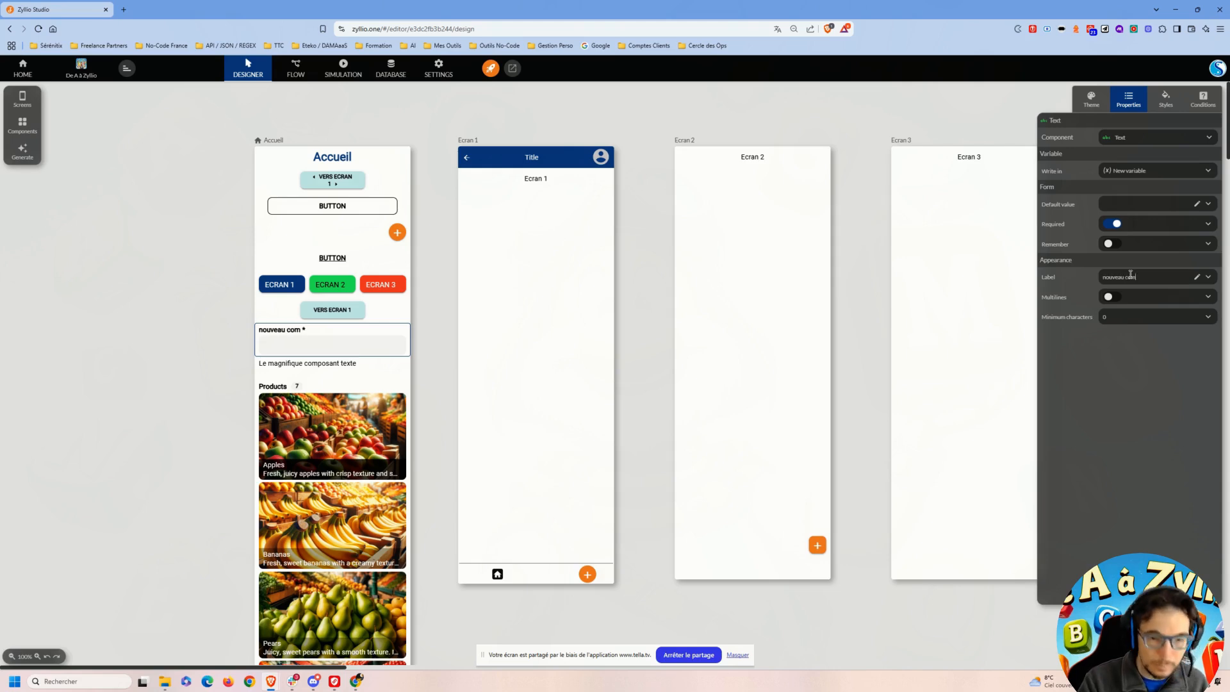
text(osant)
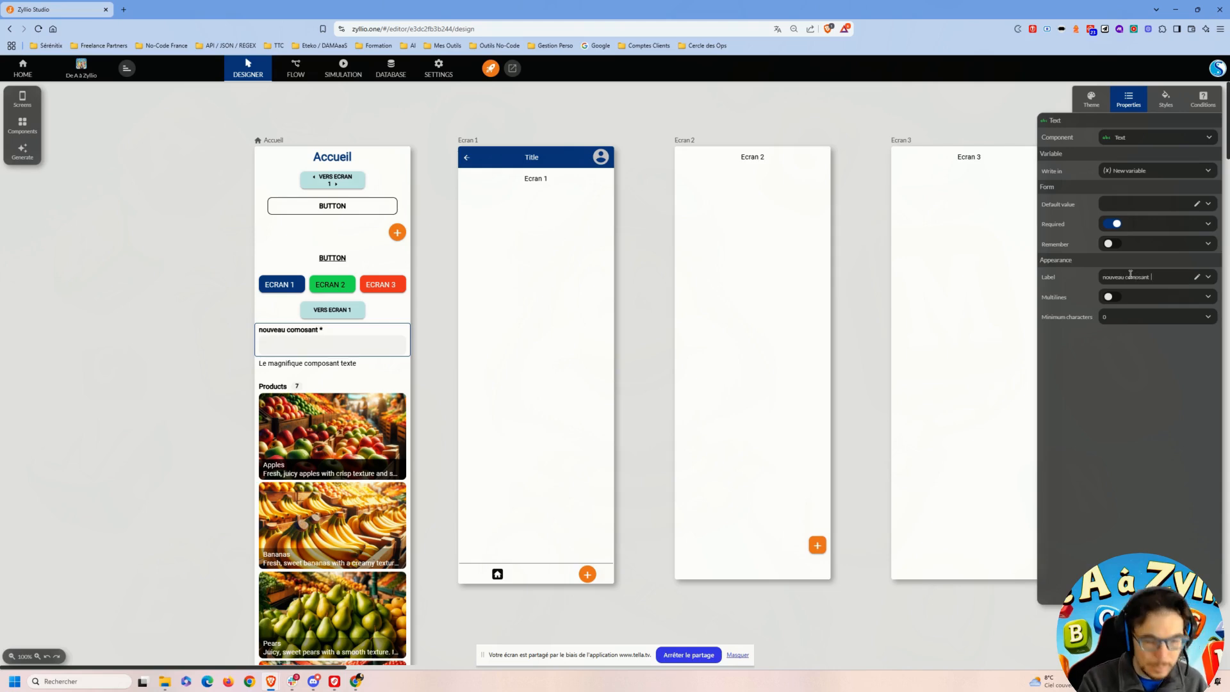
text( d'entrée)
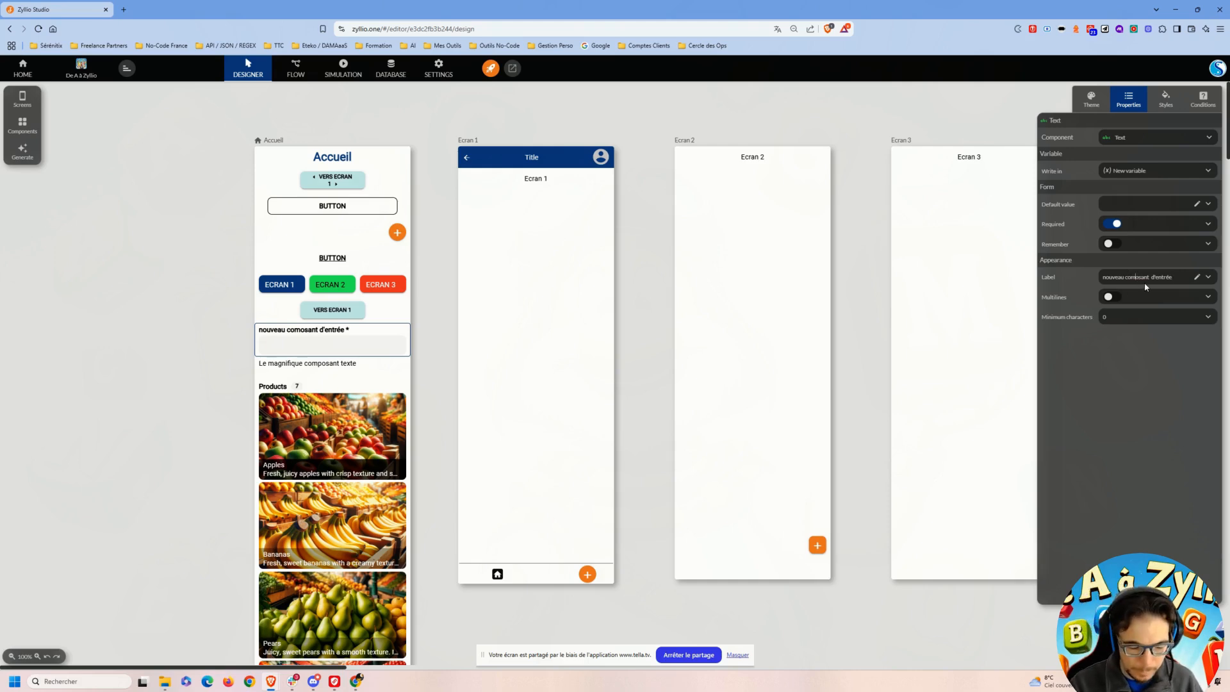
text(p)
click(1140, 393)
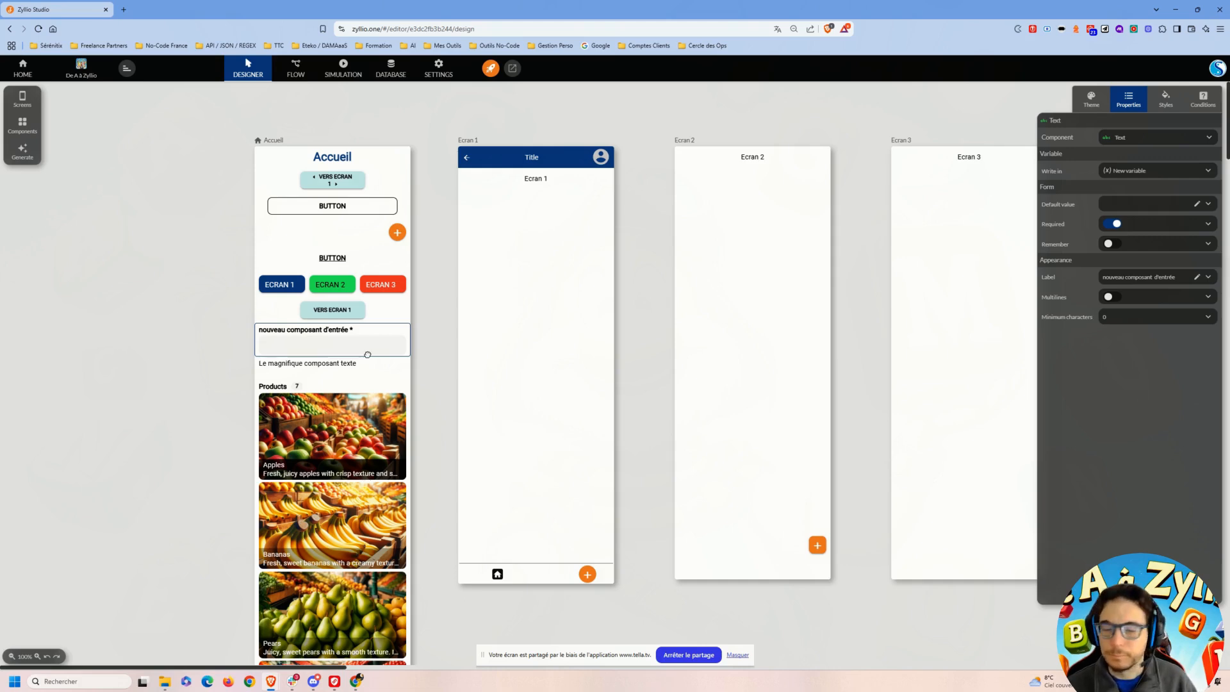
- Test the text input field in the app simulation by entering "toto", then return to the designer and select the field
click(343, 71)
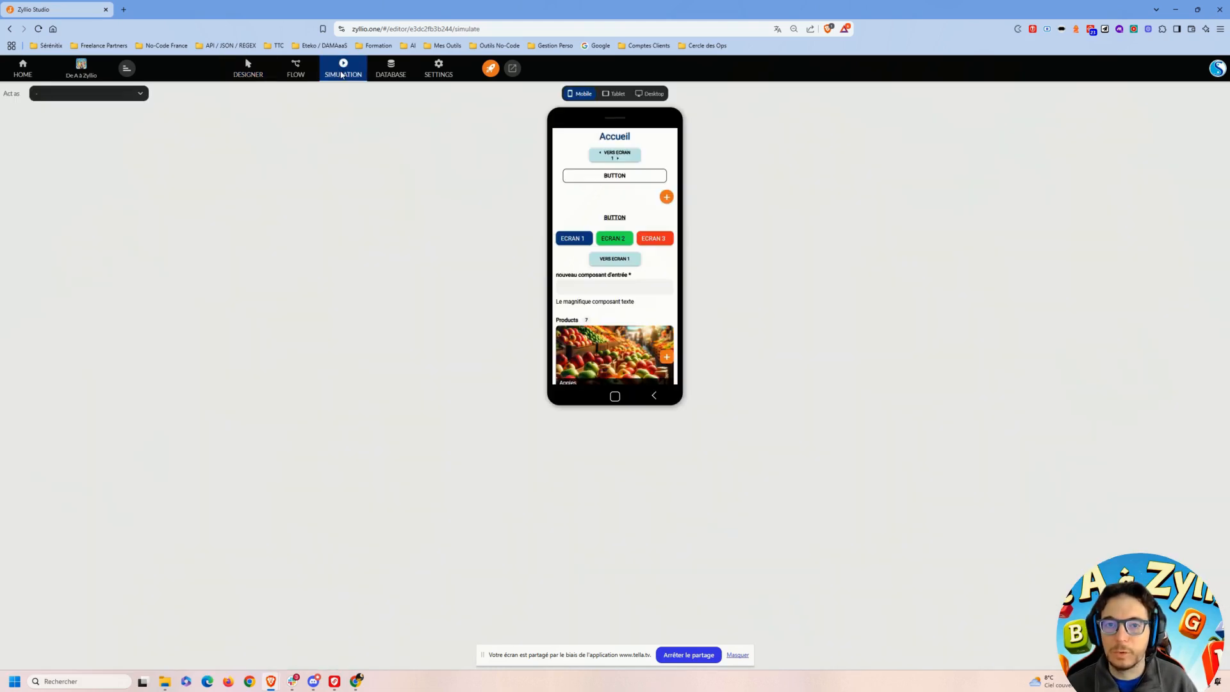
click(585, 283)
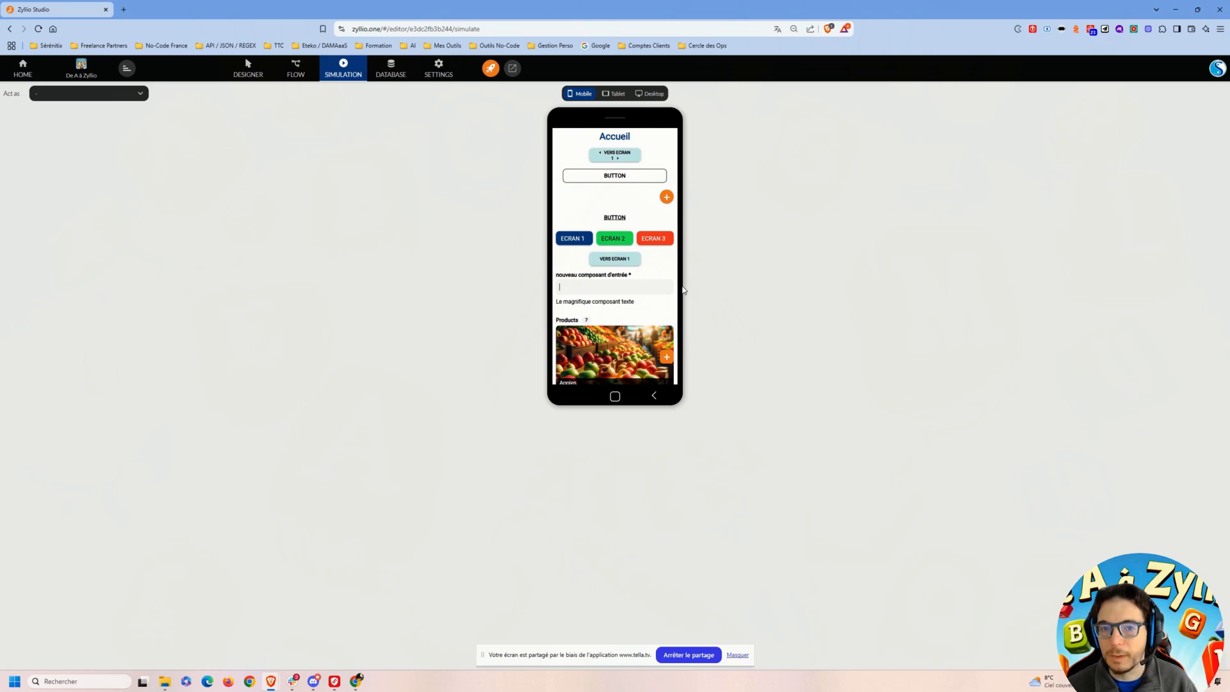
text(toto)
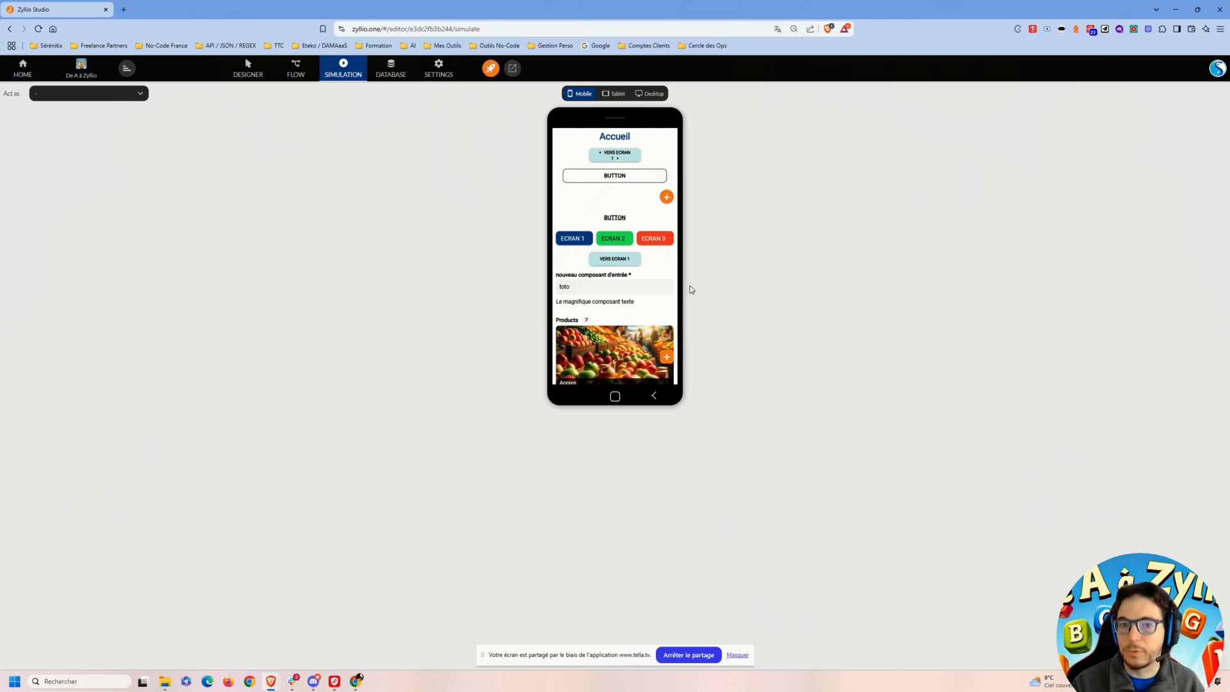
scroll(667, 275, down, 1)
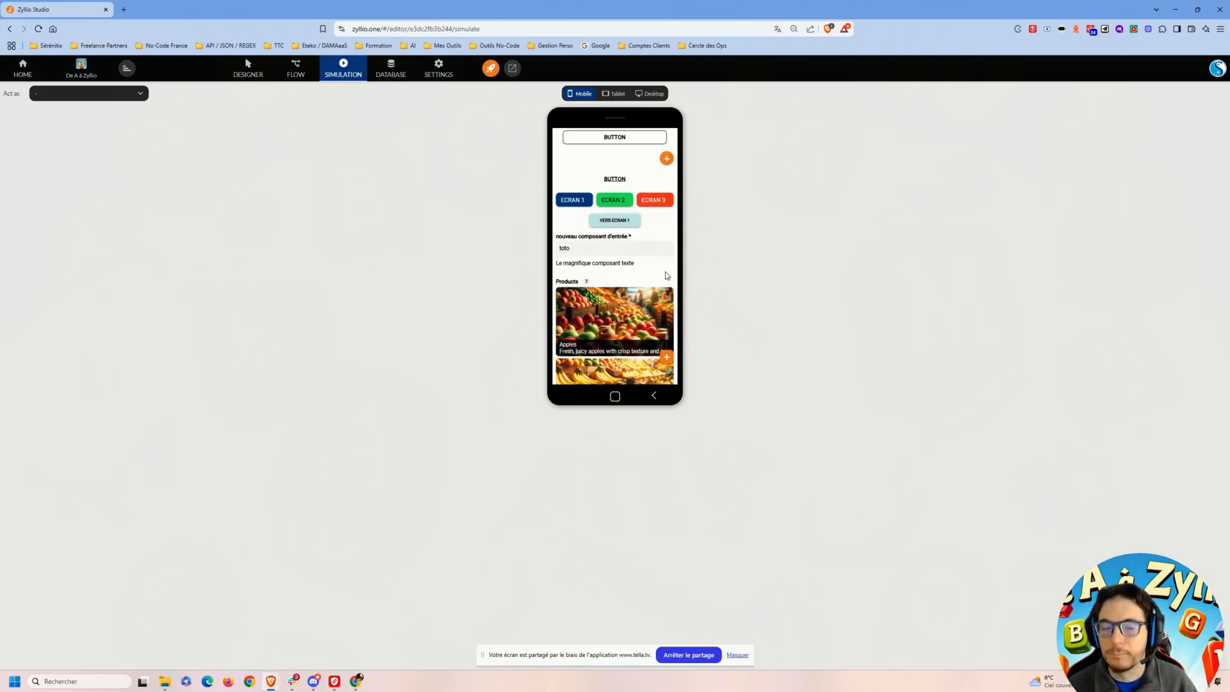
click(235, 67)
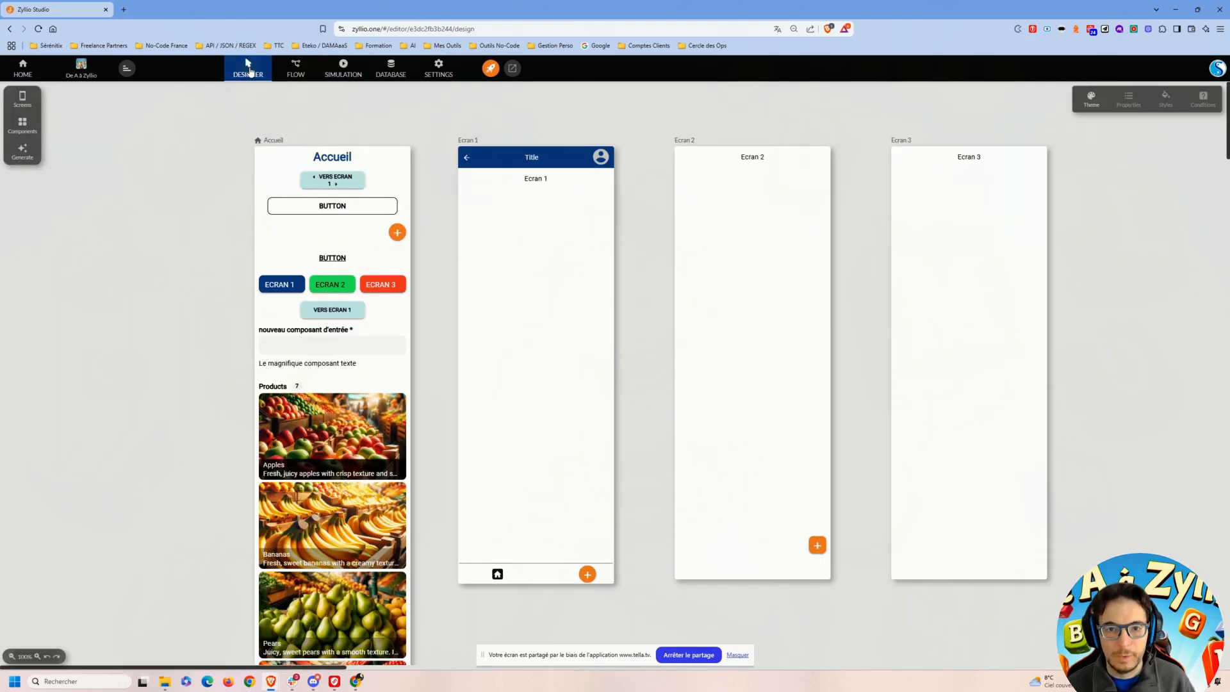
click(351, 345)
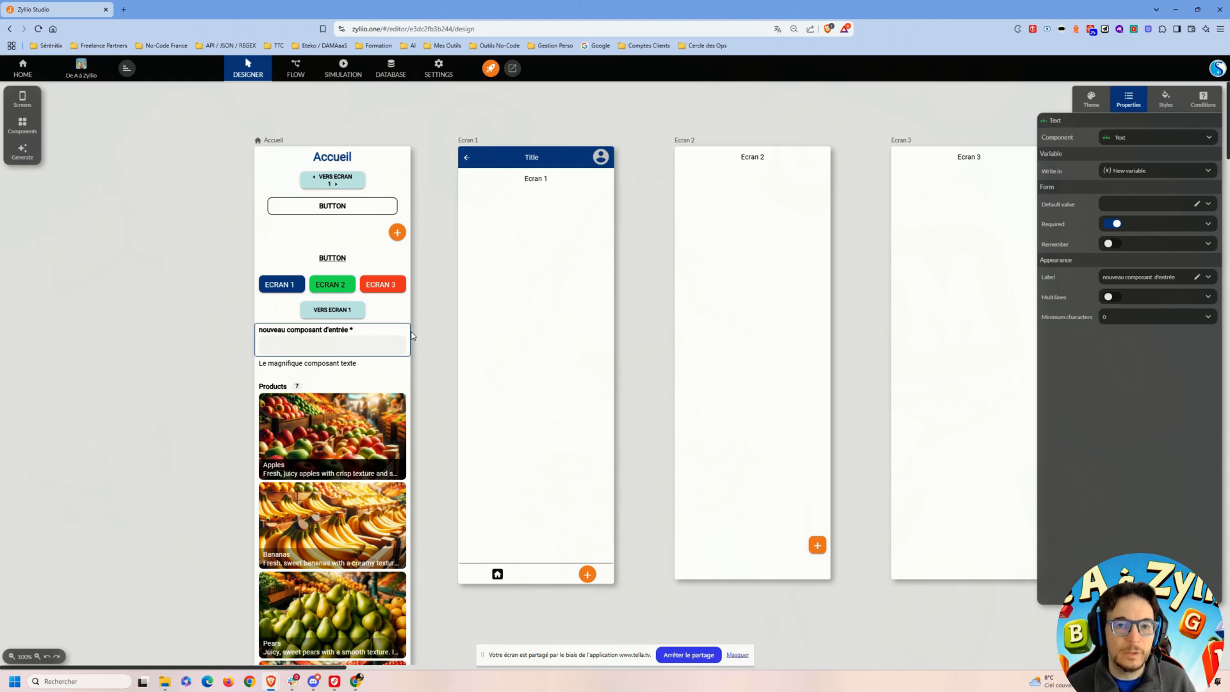
- Add a circle-shaped Progress component to the Accueil screen below the Products grid
click(23, 125)
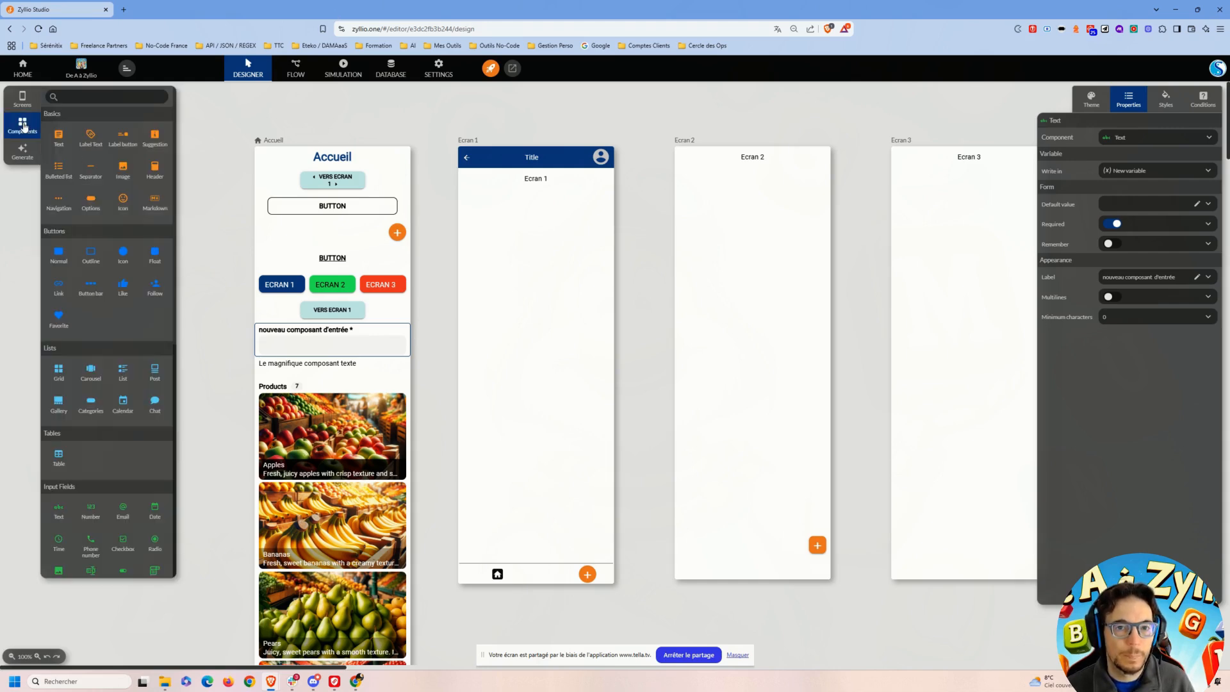
scroll(76, 128, down, 6)
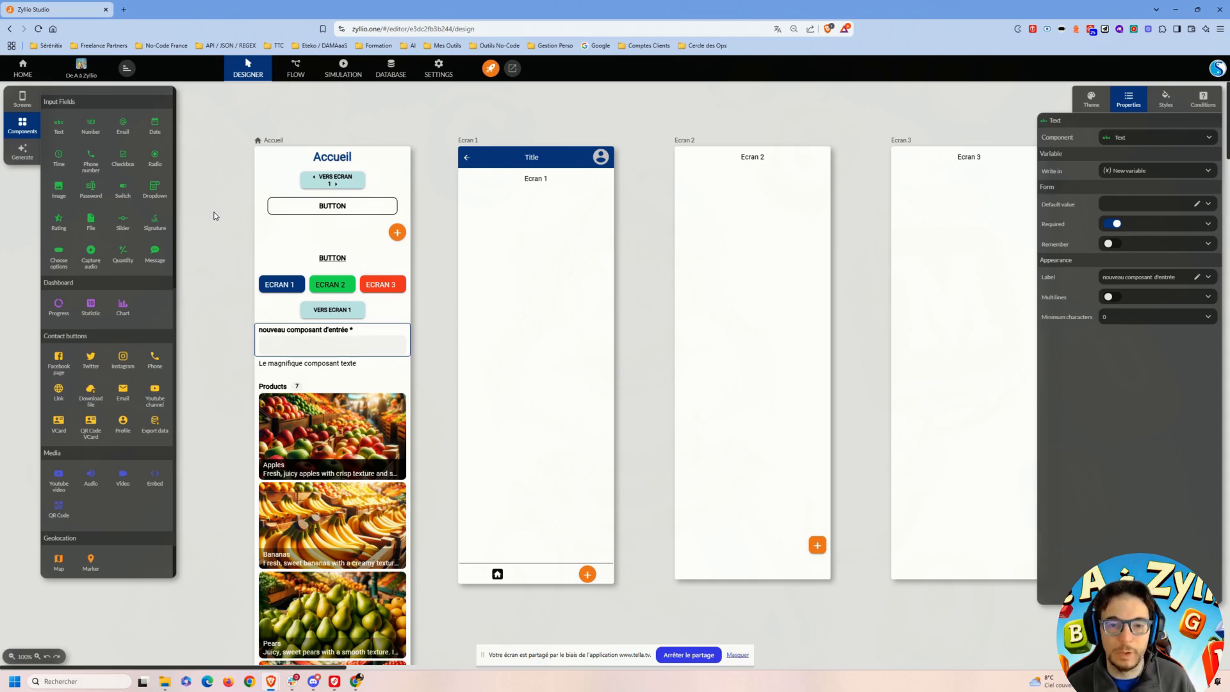
scroll(215, 213, down, 3)
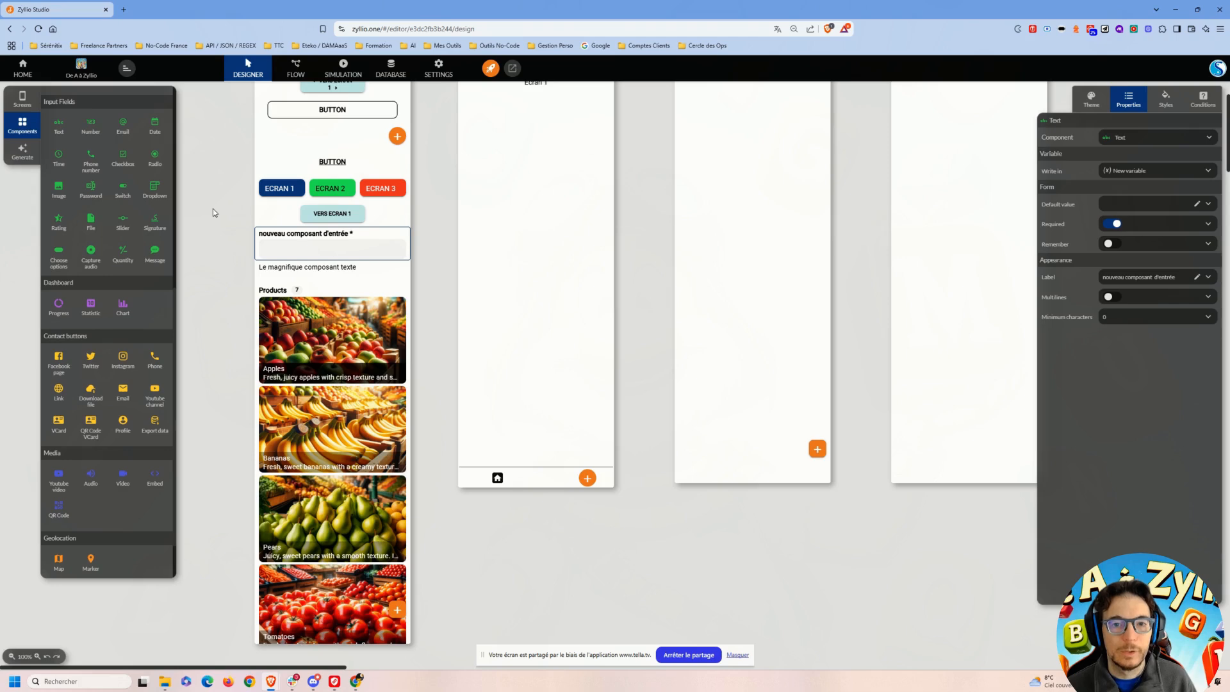
scroll(212, 209, up, 2)
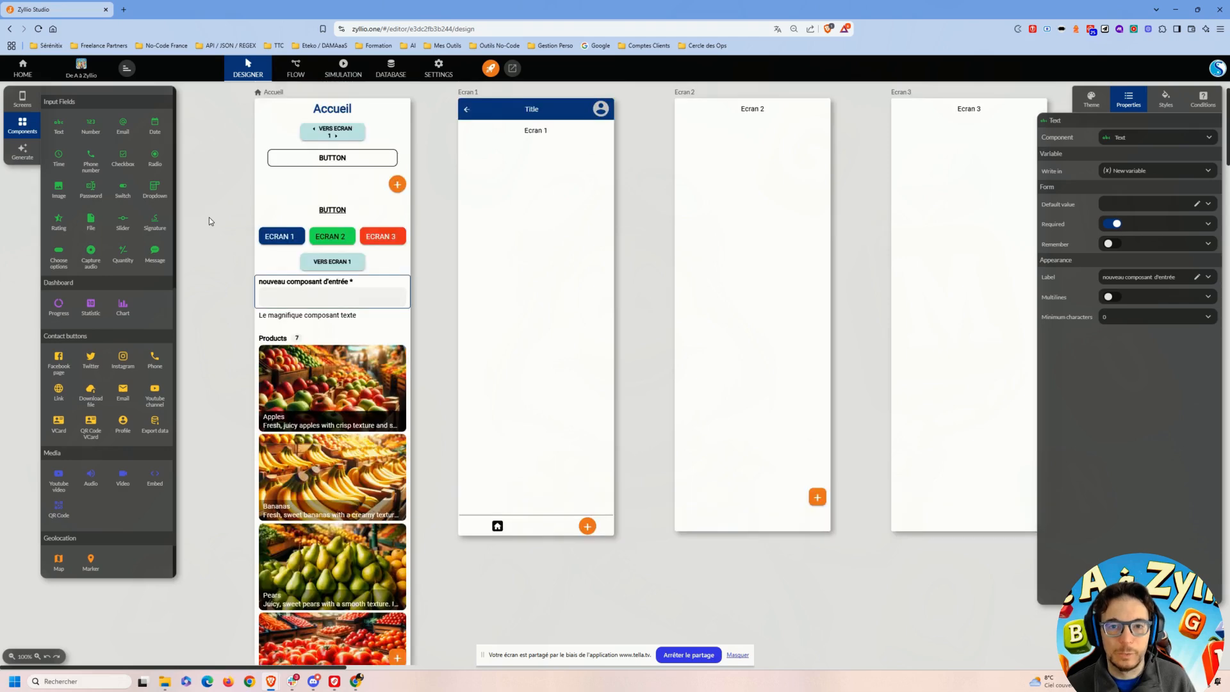
click(55, 307)
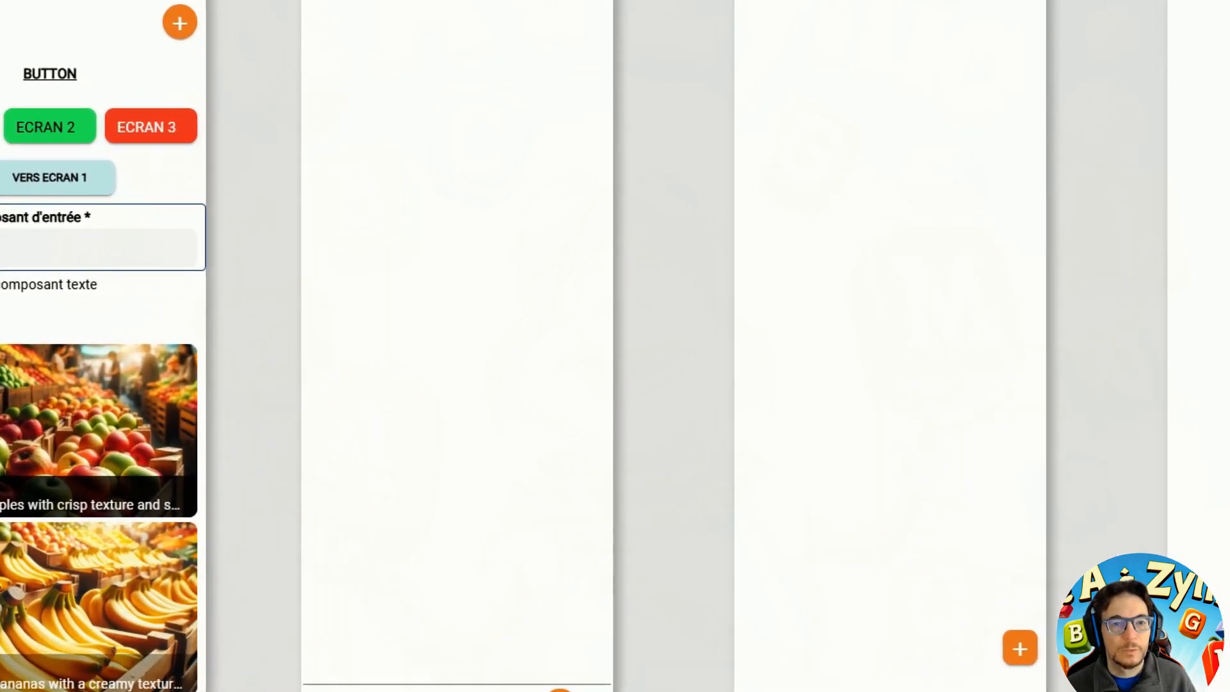
drag(0, 86, 3, 86)
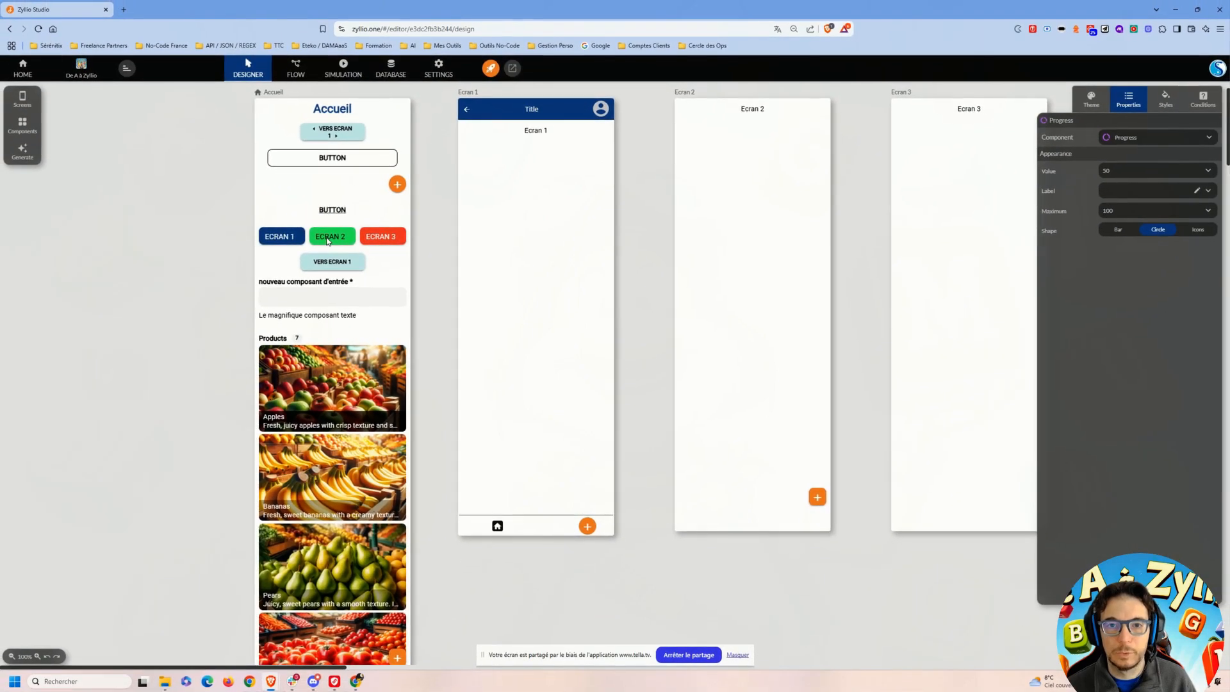
- Delete the Products grid from the Accueil screen
scroll(327, 241, down, 4)
scroll(337, 280, up, 4)
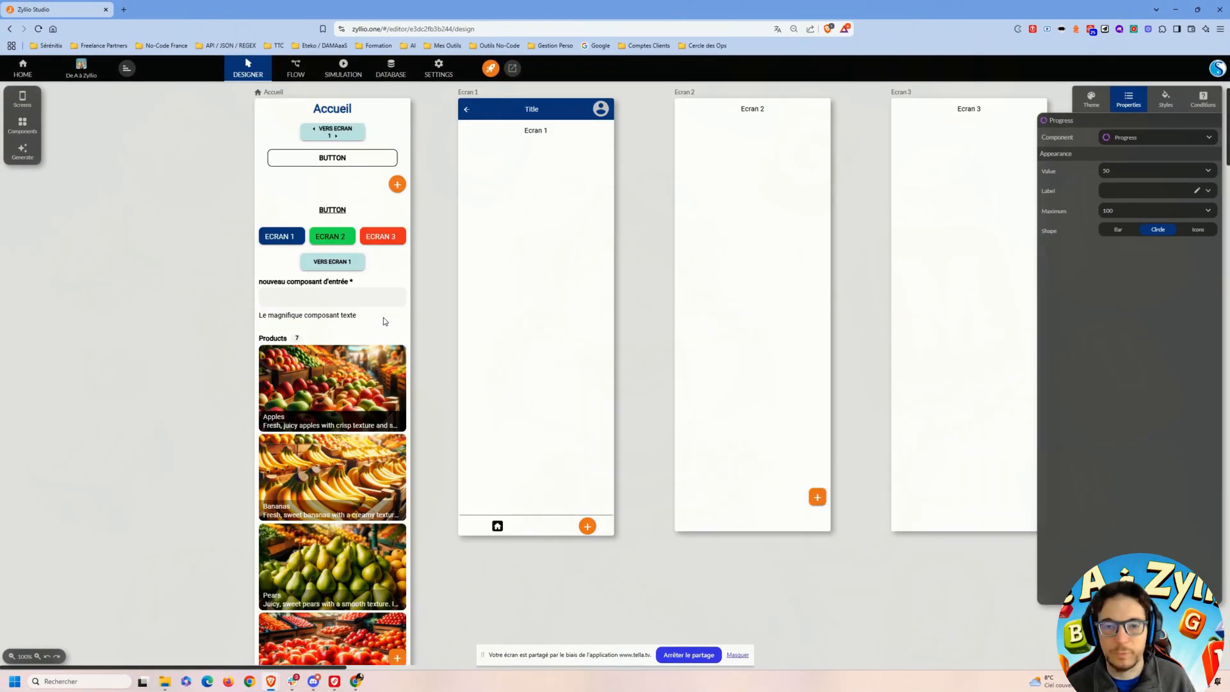
scroll(384, 318, down, 4)
click(330, 319)
scroll(346, 360, up, 2)
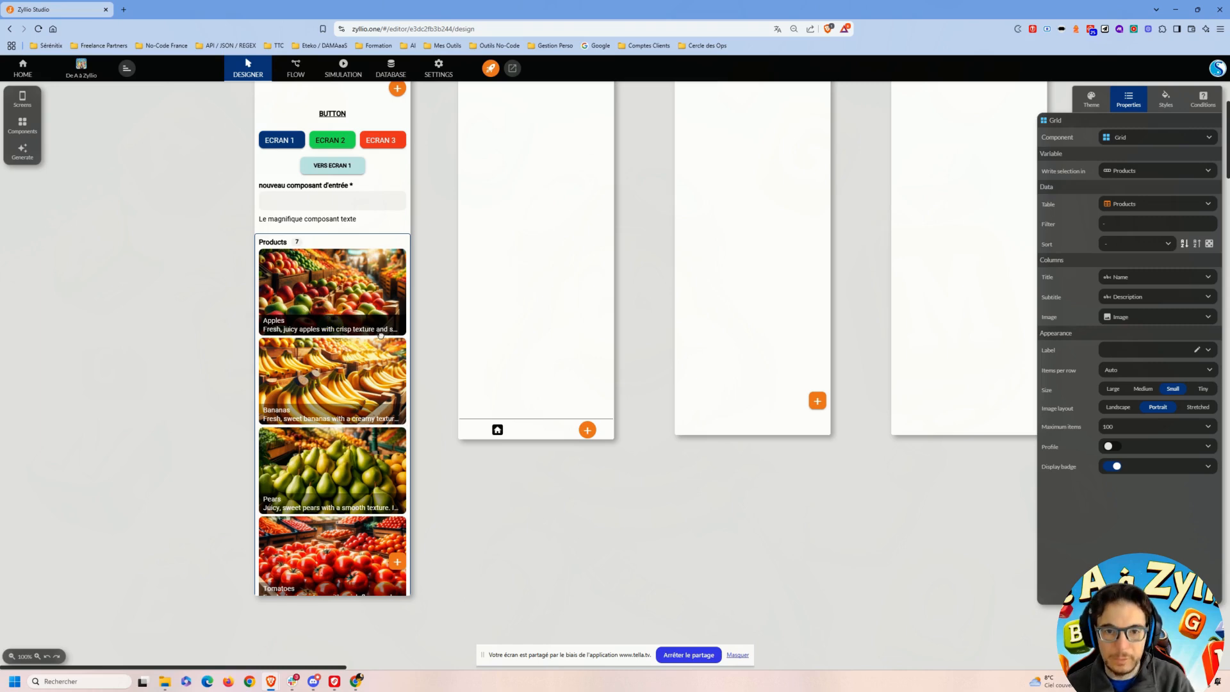
key(Delete)
- Examine the Progress component's value setting and its Fixed, Formula and Variable source options
click(326, 282)
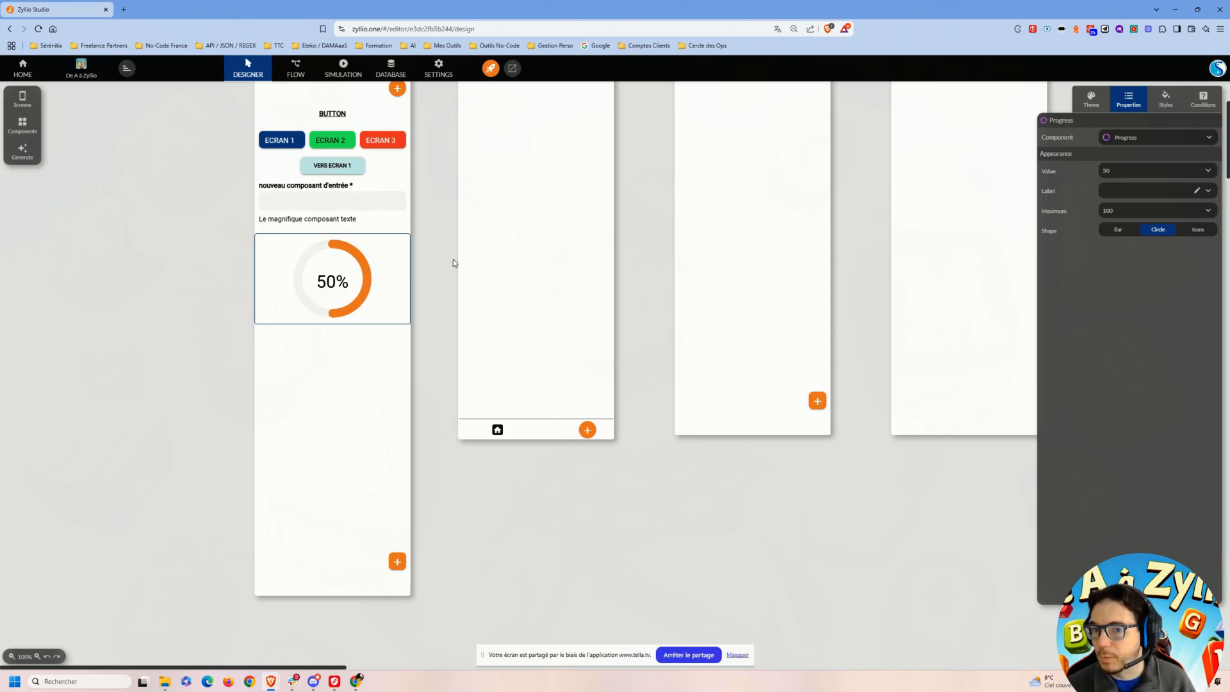
click(1112, 170)
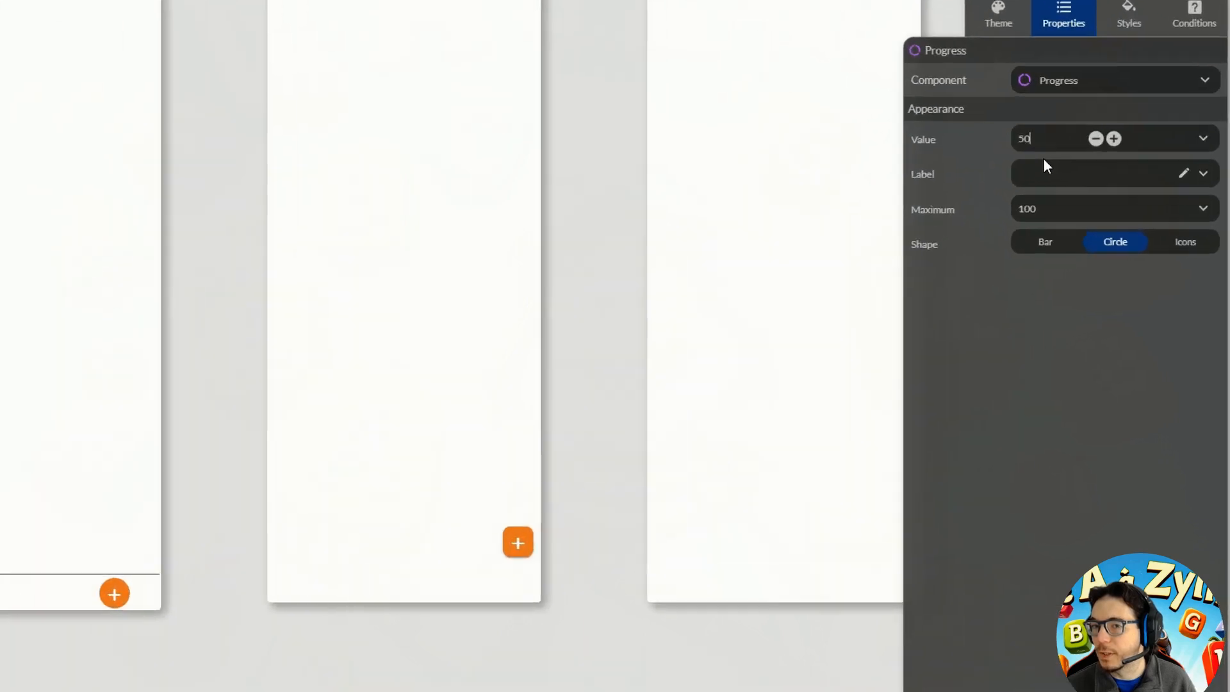
click(1207, 170)
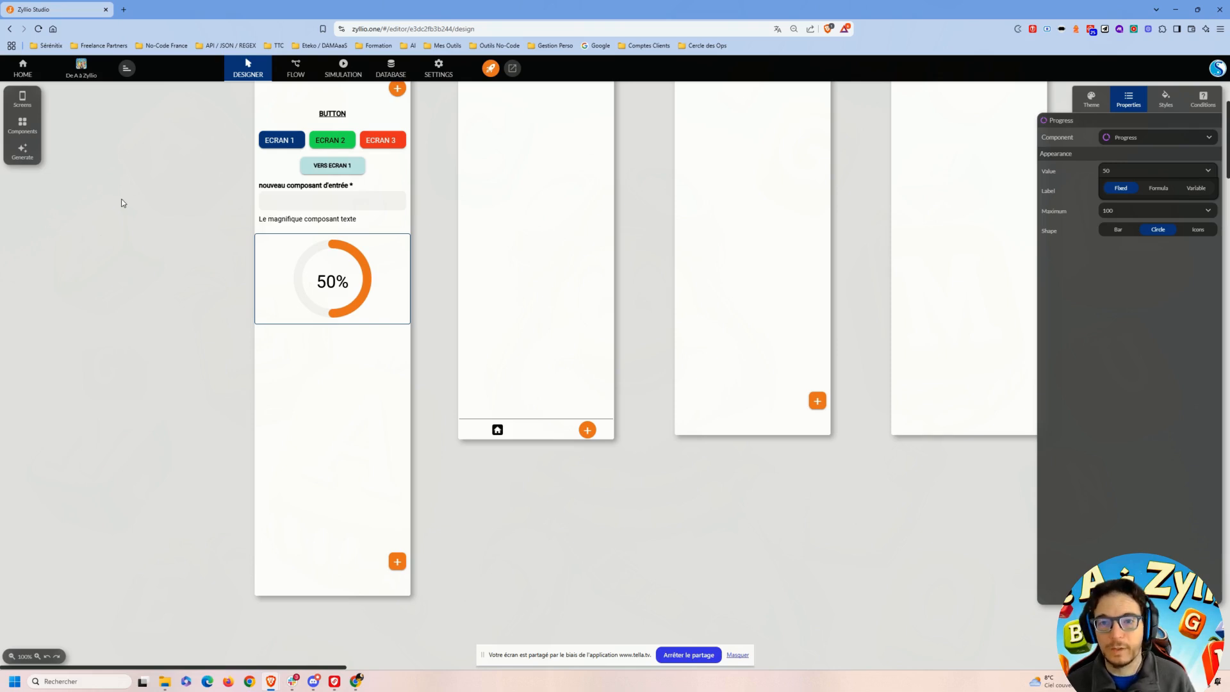
- Add a Facebook page contact button with a fixed source to the Accueil screen below the progress circle
click(29, 130)
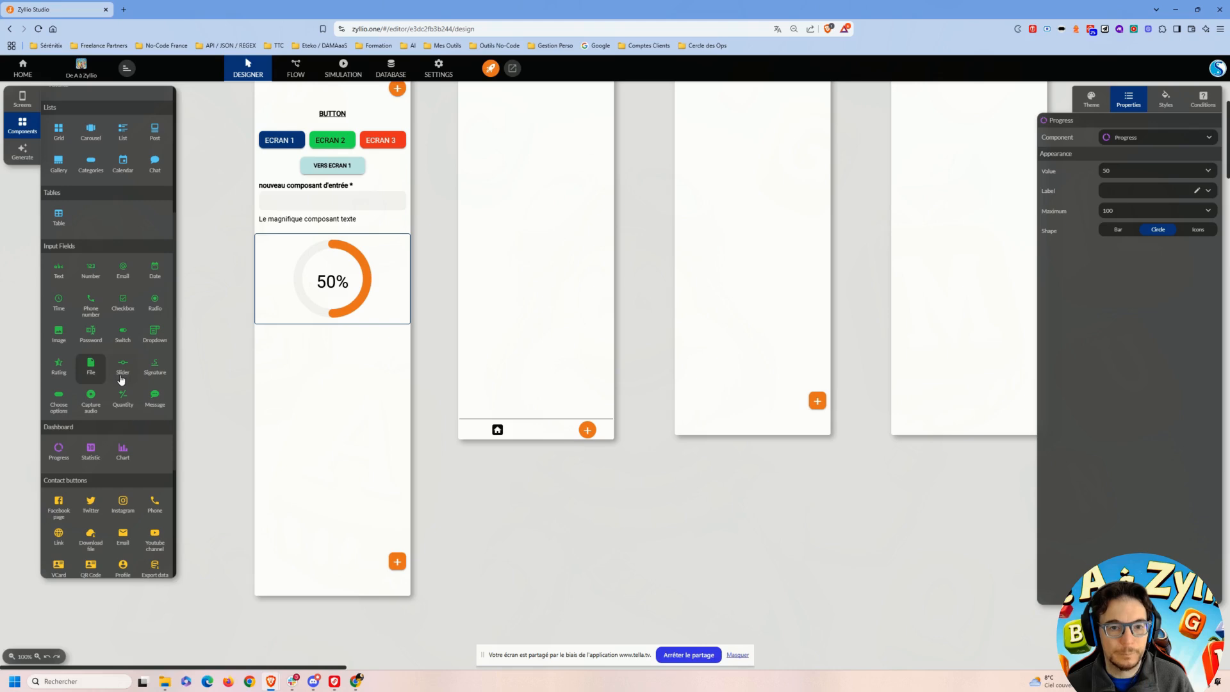
scroll(121, 381, down, 3)
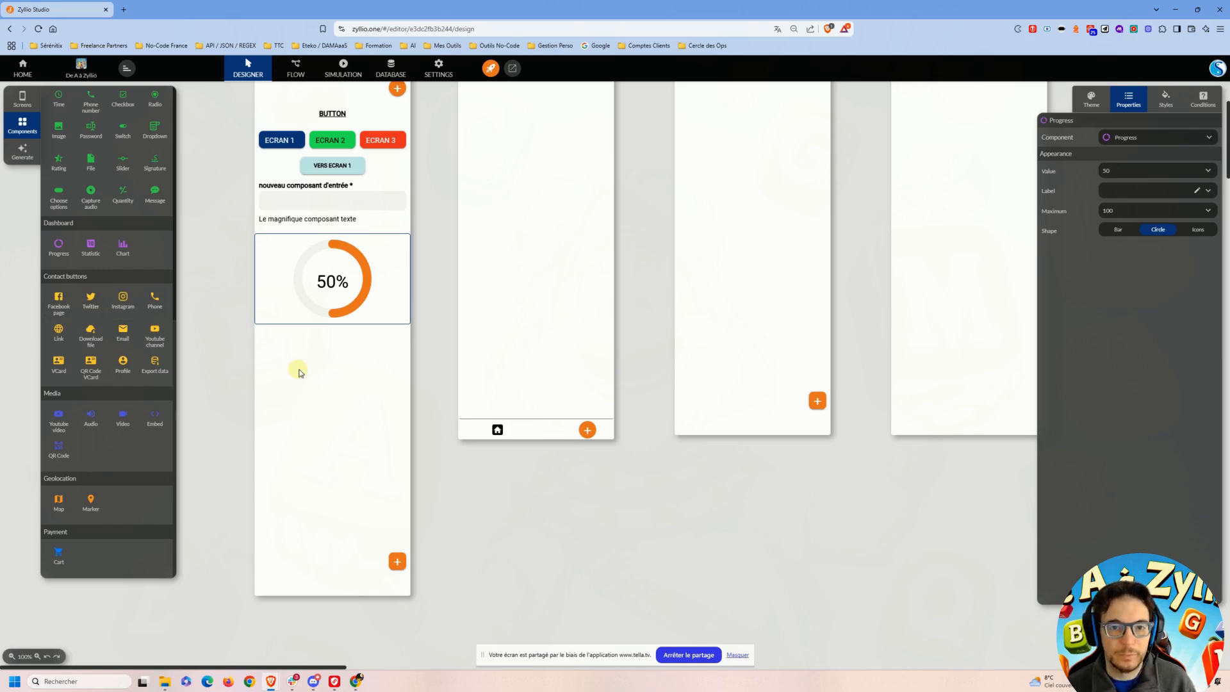
click(67, 299)
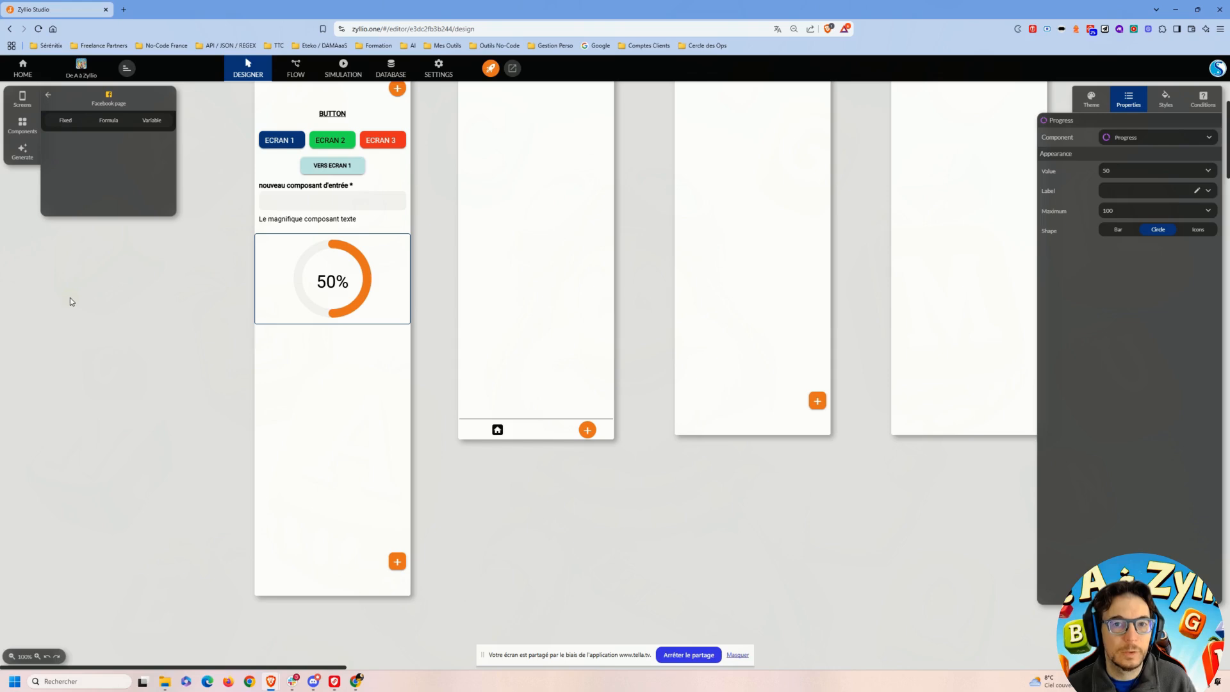
click(64, 121)
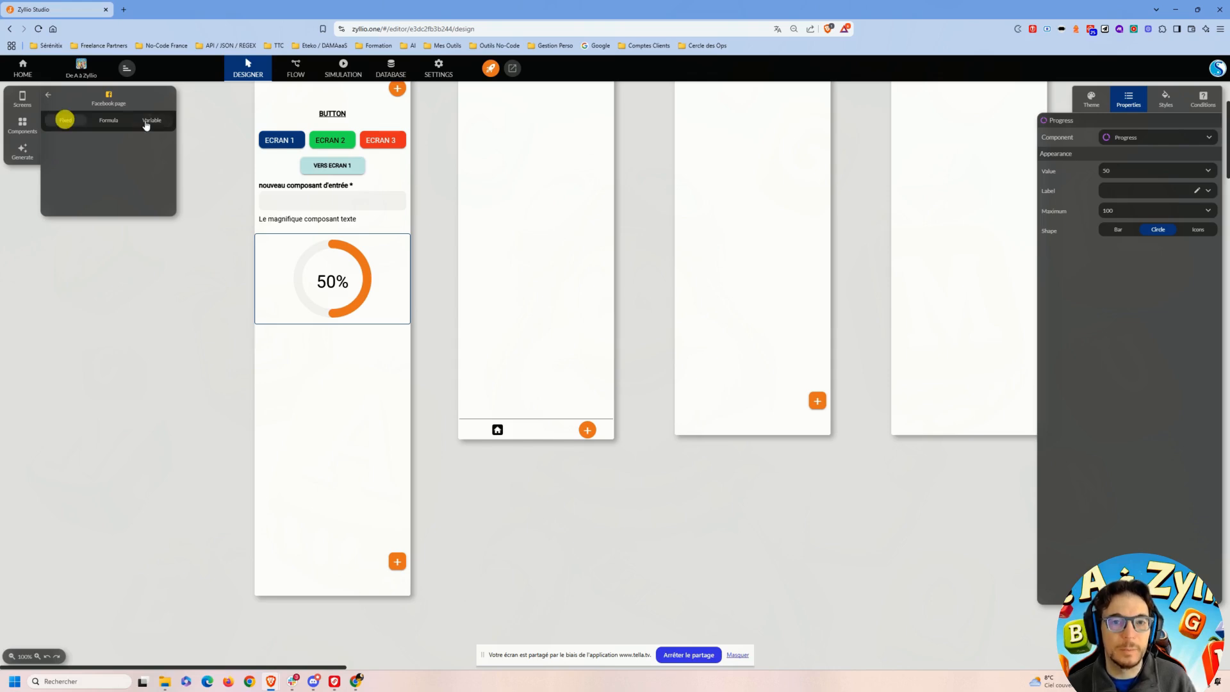
drag(75, 153, 289, 356)
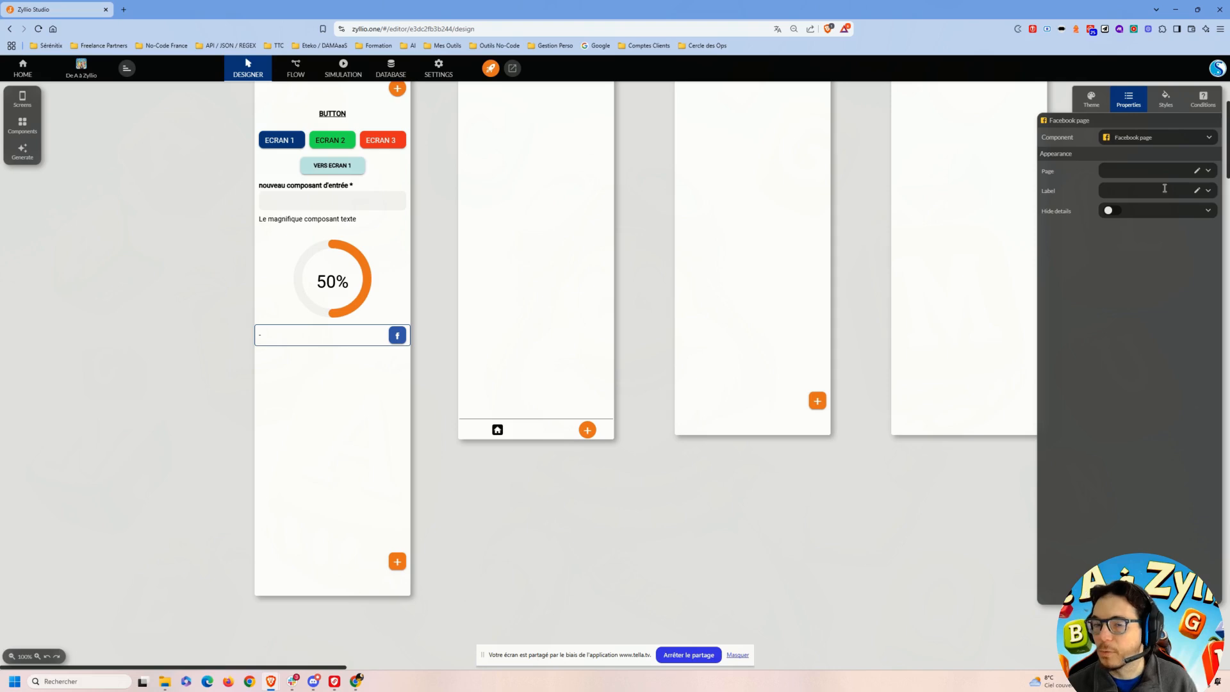
- Set the Facebook page button's page to "www" and its label to "titre", and hide its details
click(1125, 190)
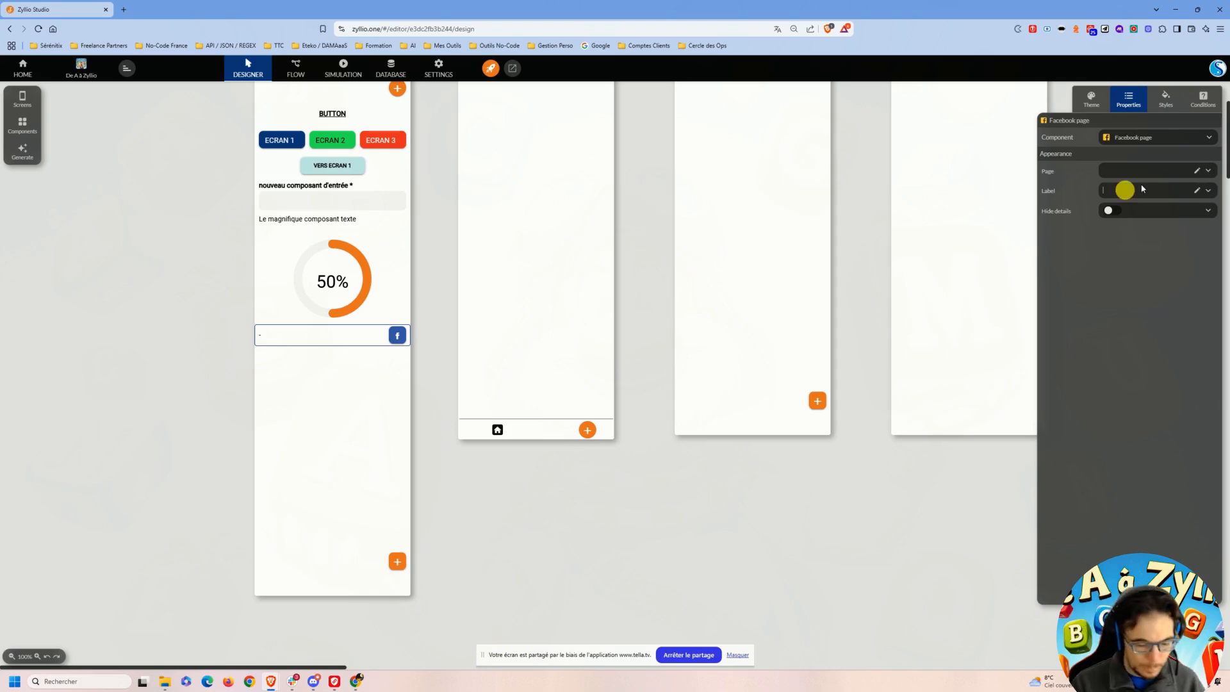
text(N)
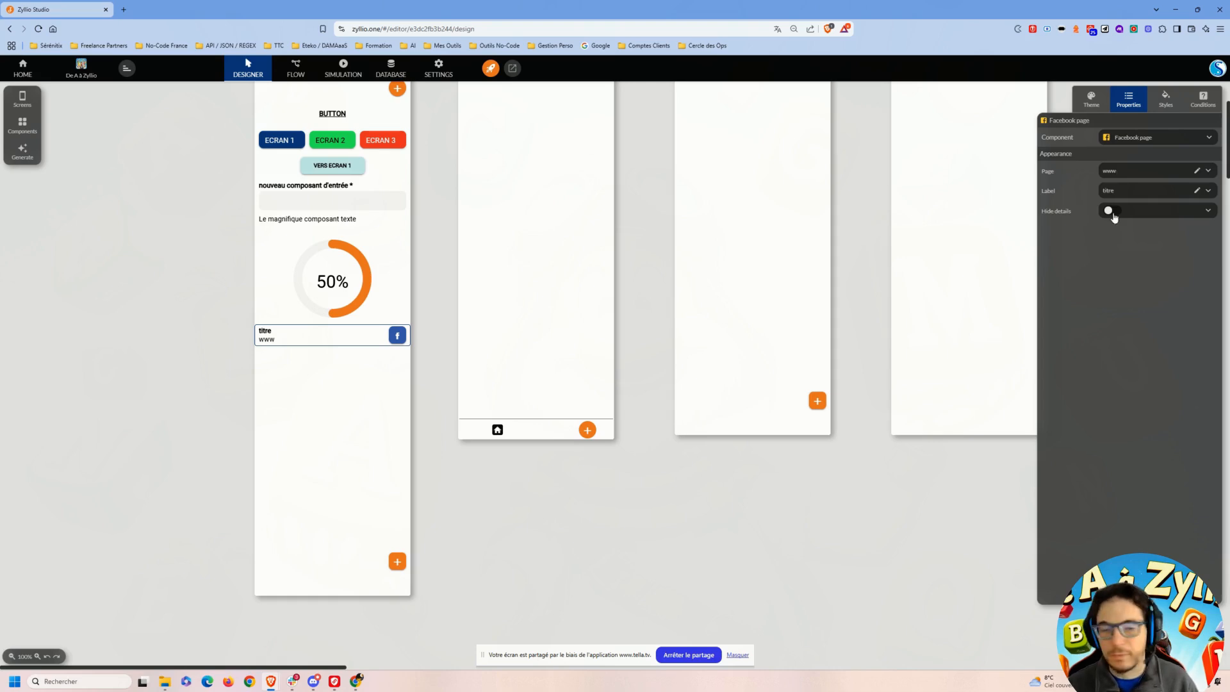
click(1113, 213)
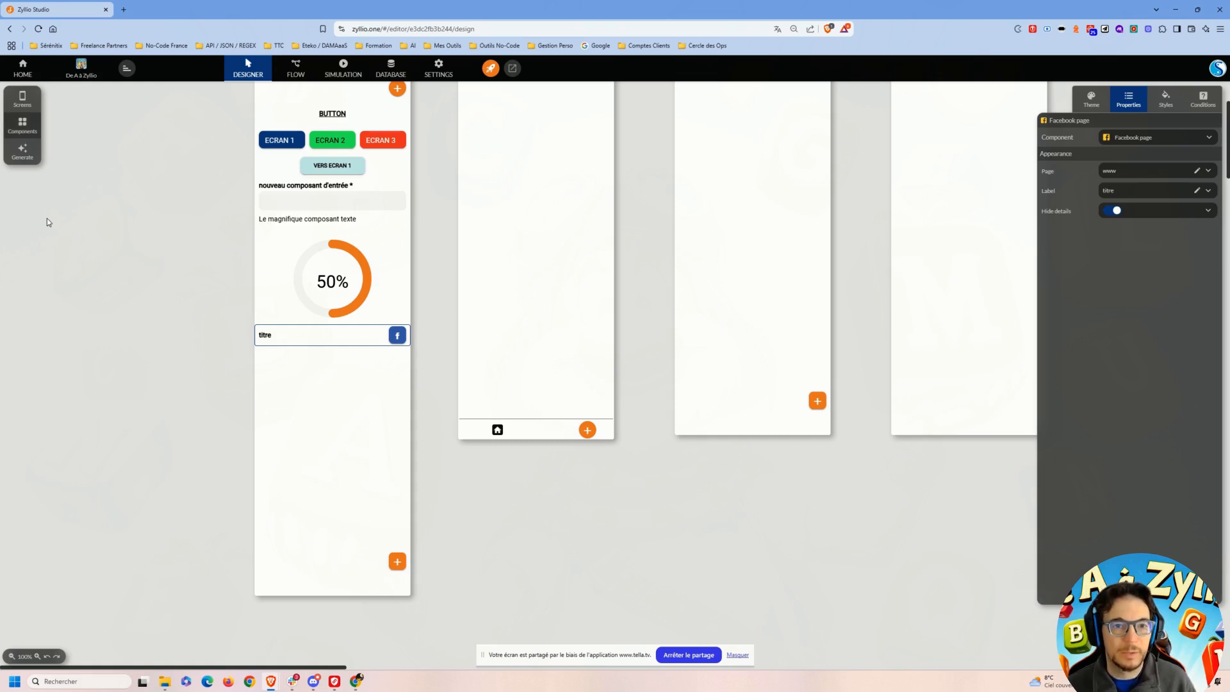
- Add a fixed-source Audio player below the Facebook page button and try its Autoplay option
click(24, 124)
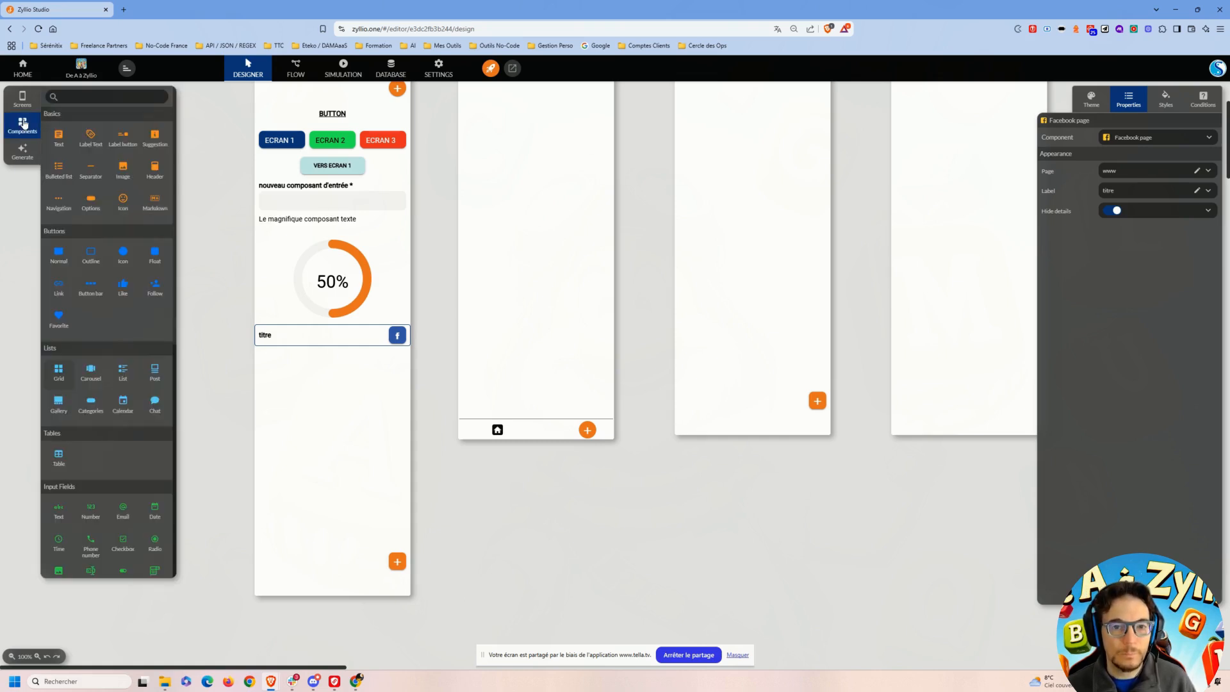
scroll(77, 359, down, 7)
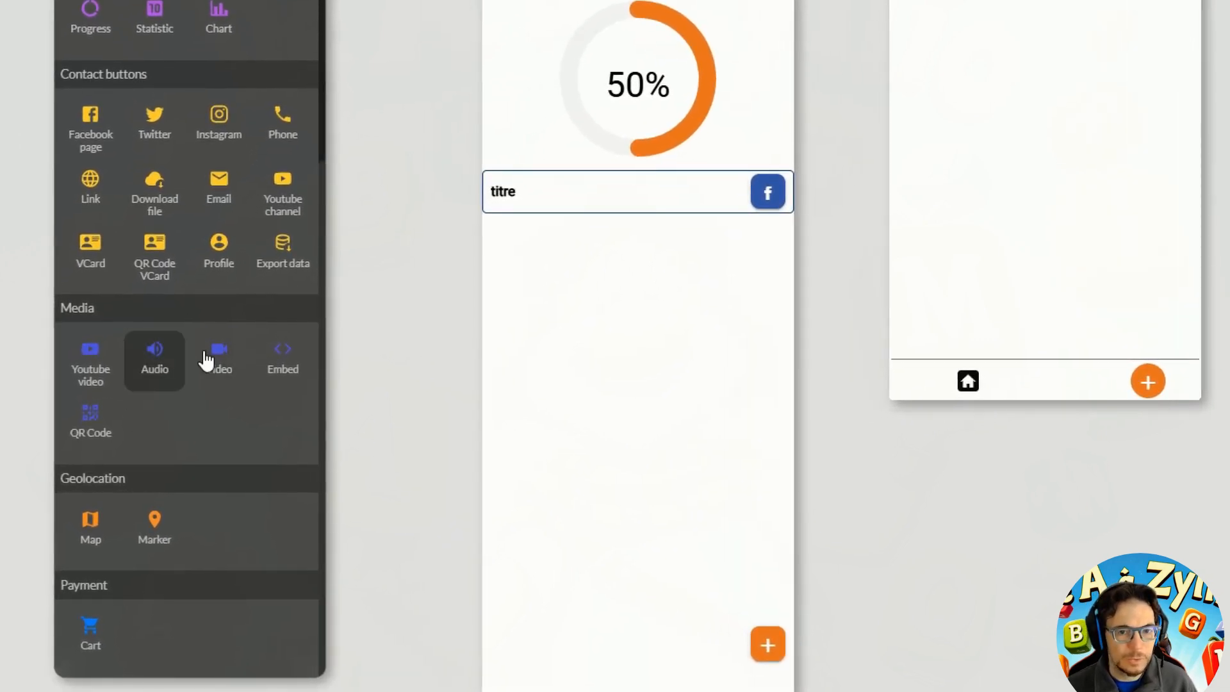
click(158, 351)
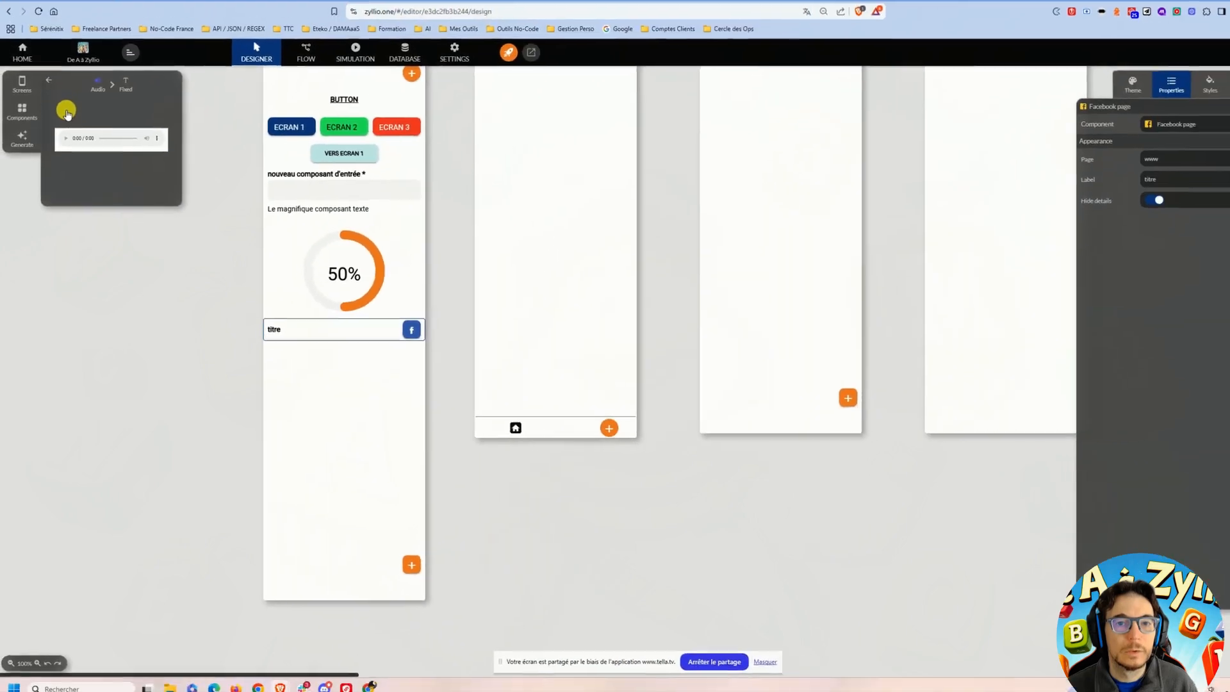
drag(66, 126, 312, 361)
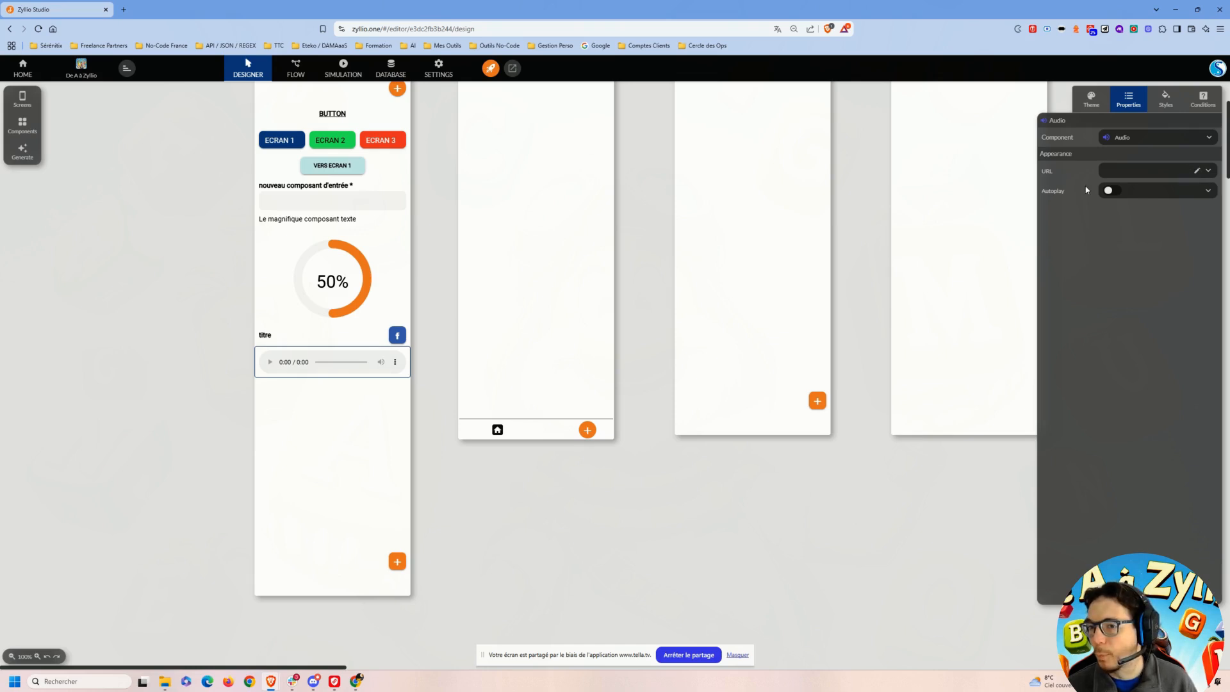
click(1112, 190)
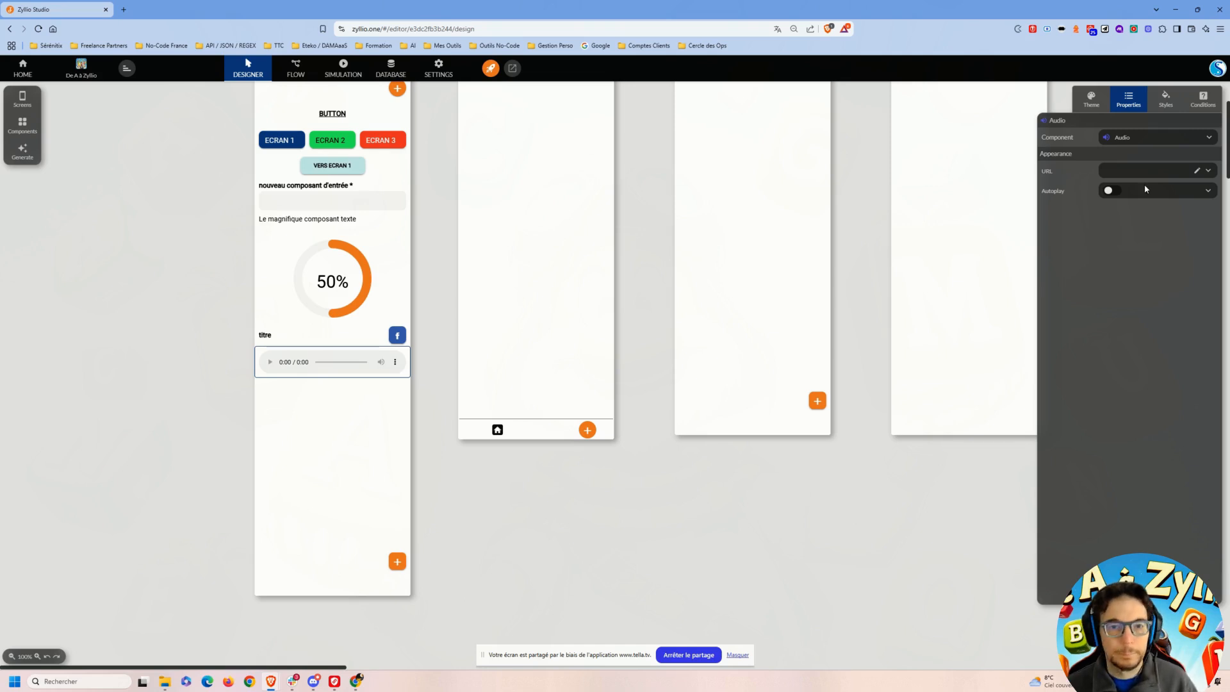
- Add a Map component based on the Users table below the Audio player and check its Location column options
click(23, 125)
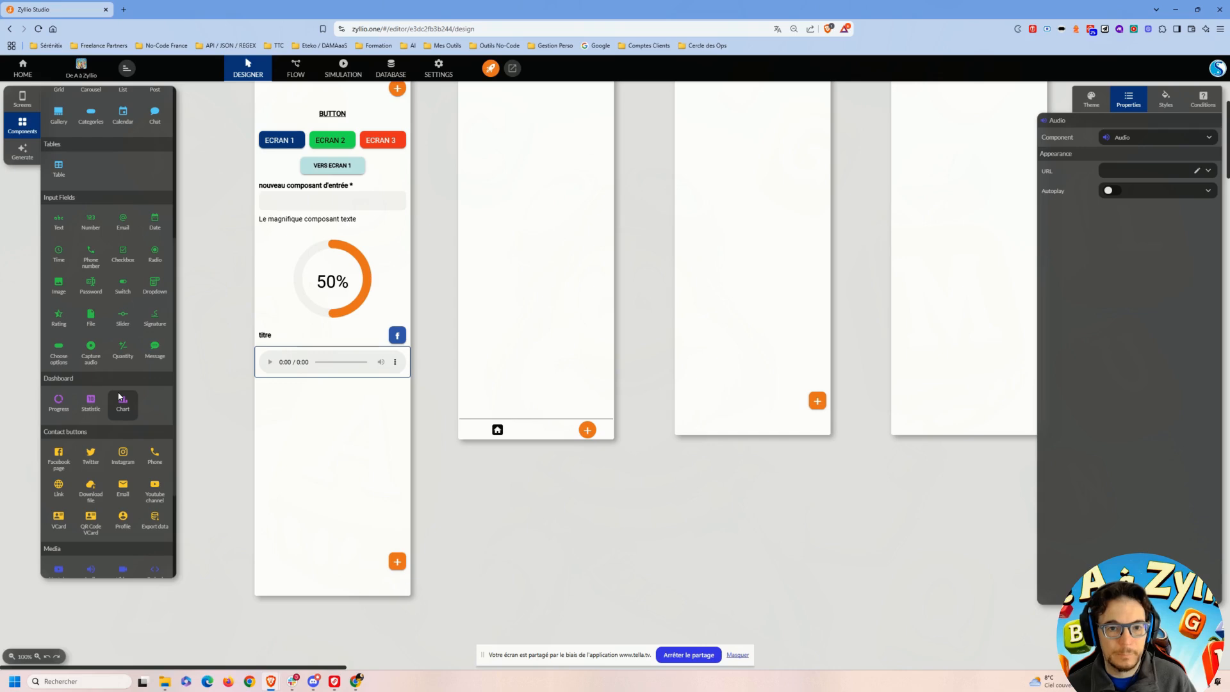
scroll(119, 398, down, 3)
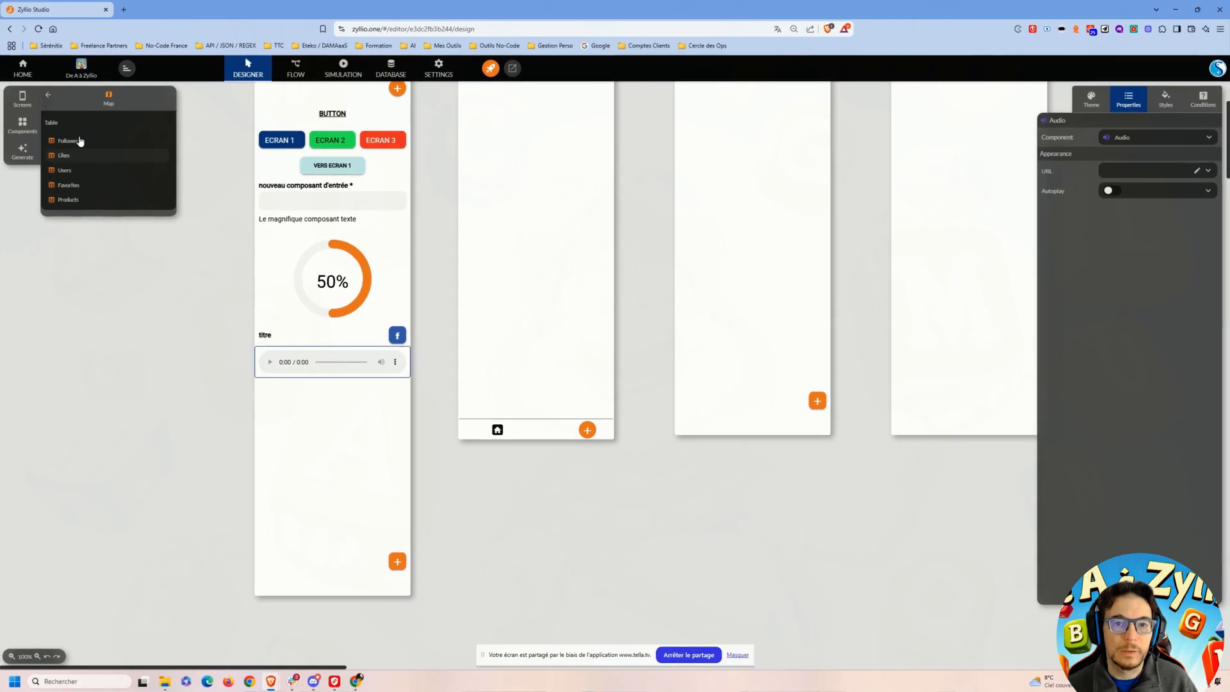
drag(65, 169, 254, 386)
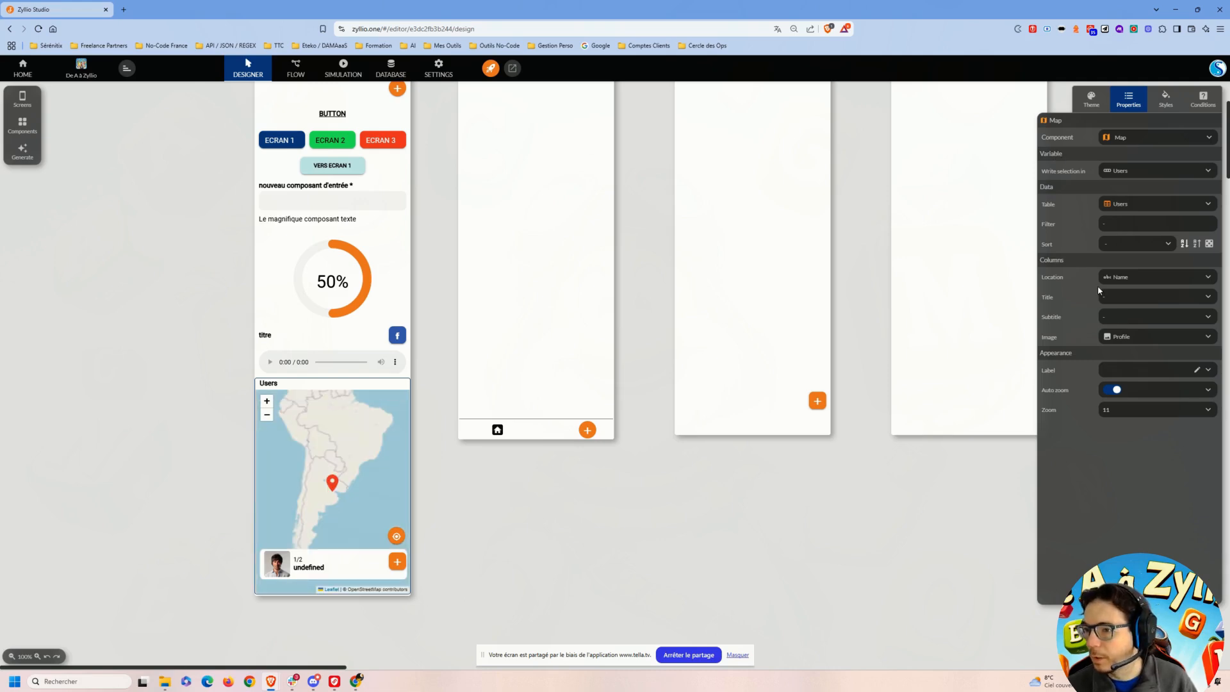
click(1144, 278)
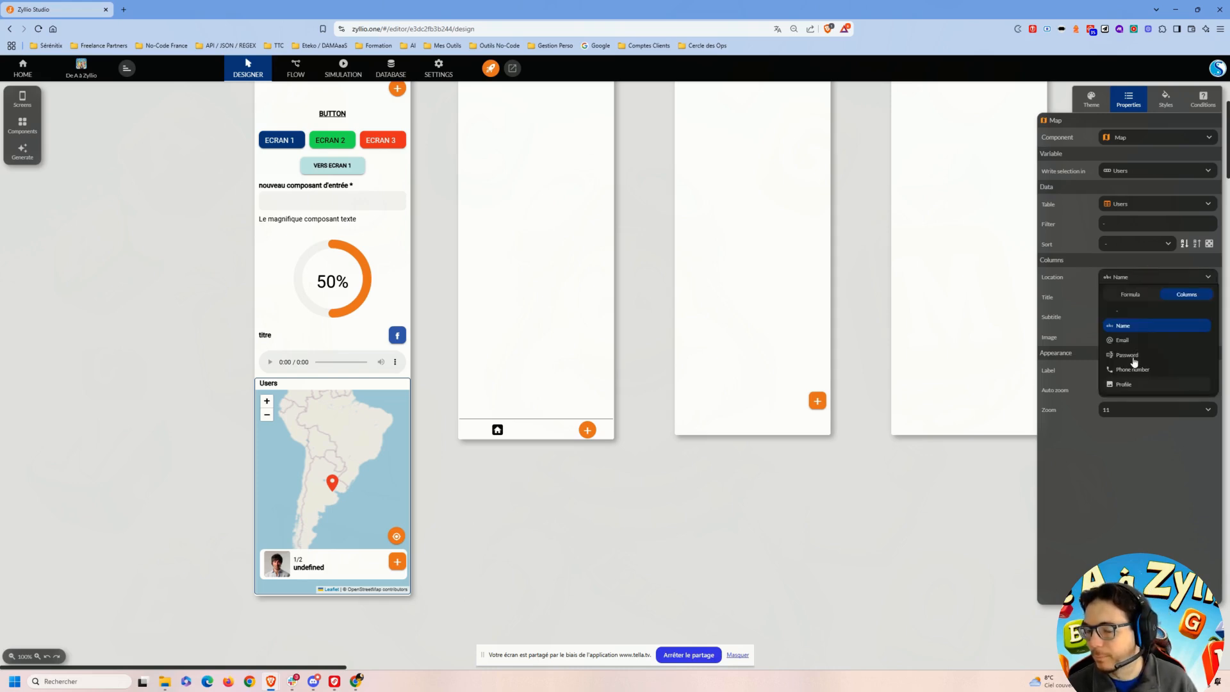
click(929, 456)
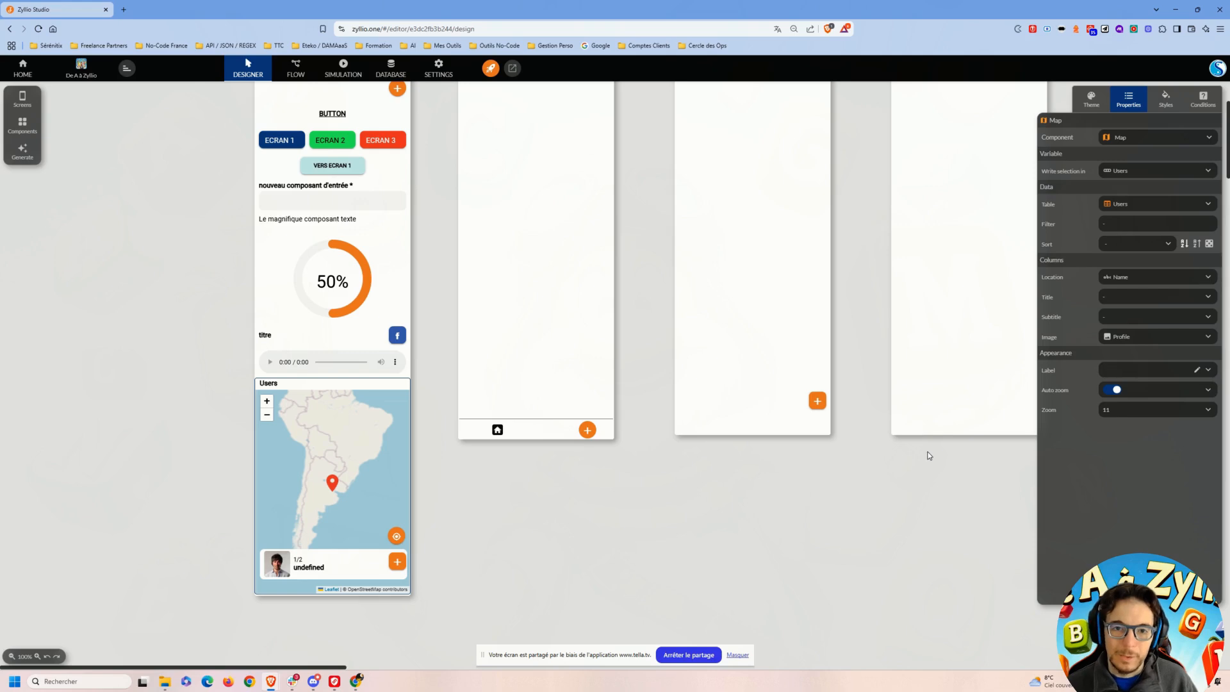
- Set the Users map's zoom level to 7
drag(330, 433, 318, 480)
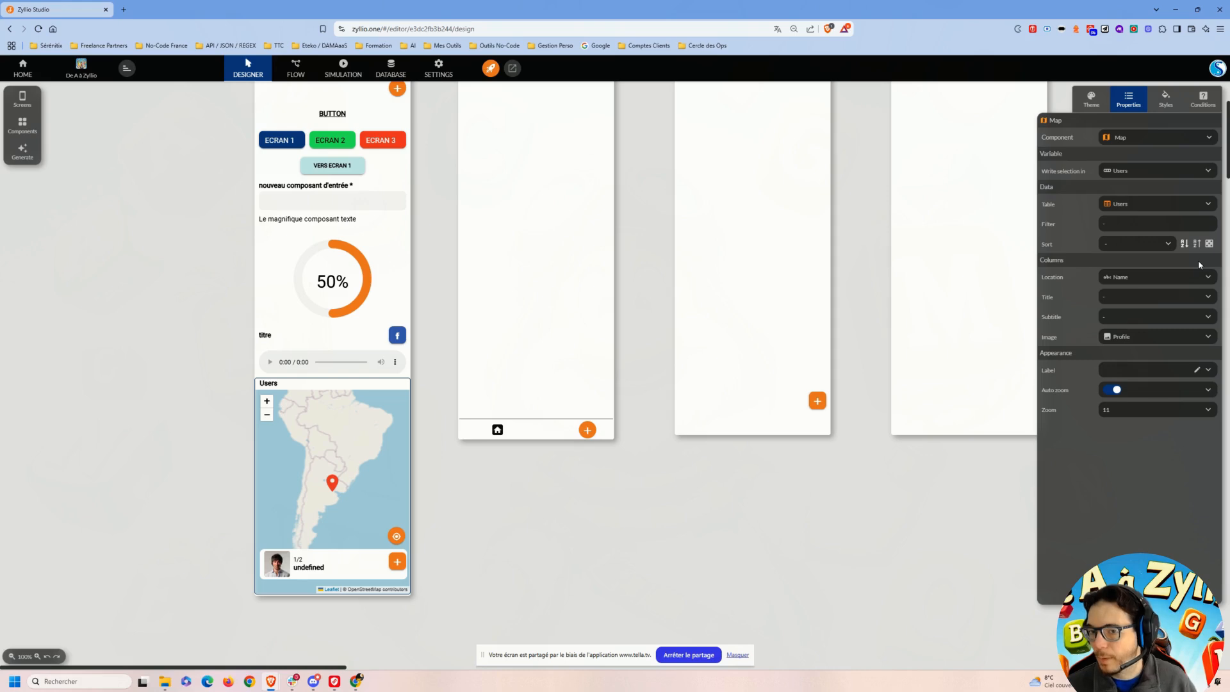
click(1146, 409)
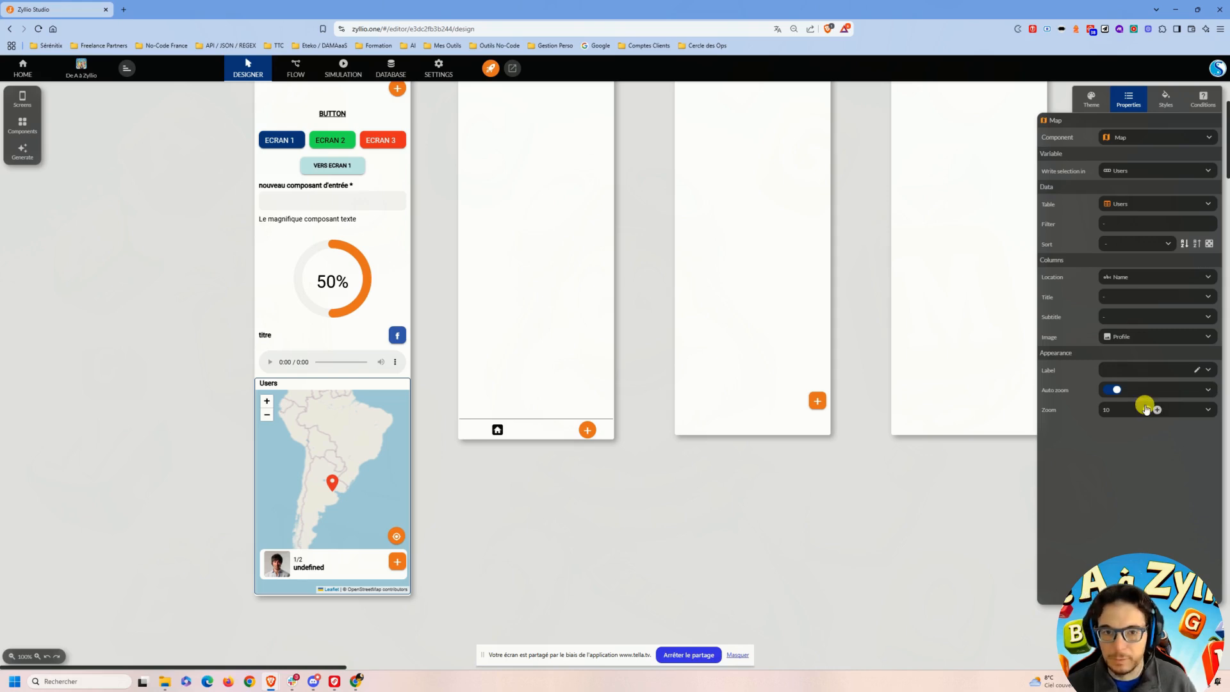
click(1146, 409)
click(1146, 408)
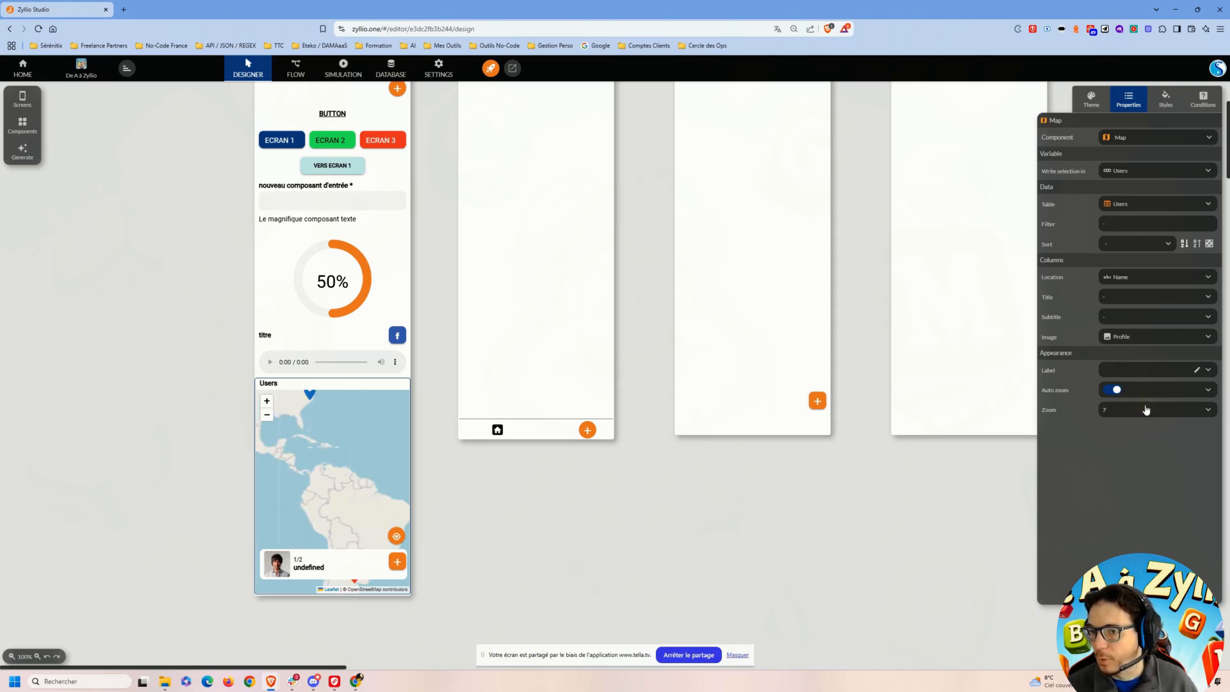
click(1147, 369)
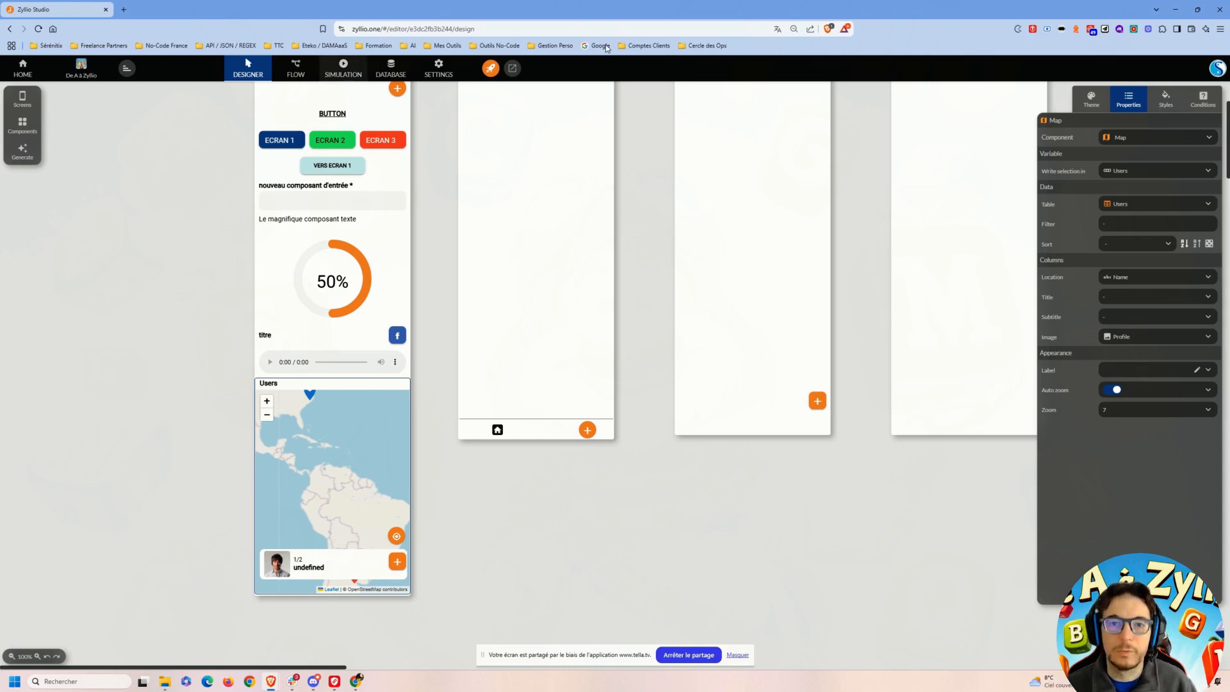
- Preview the Users map in the mobile simulation, pan it, and return to the designer
click(338, 69)
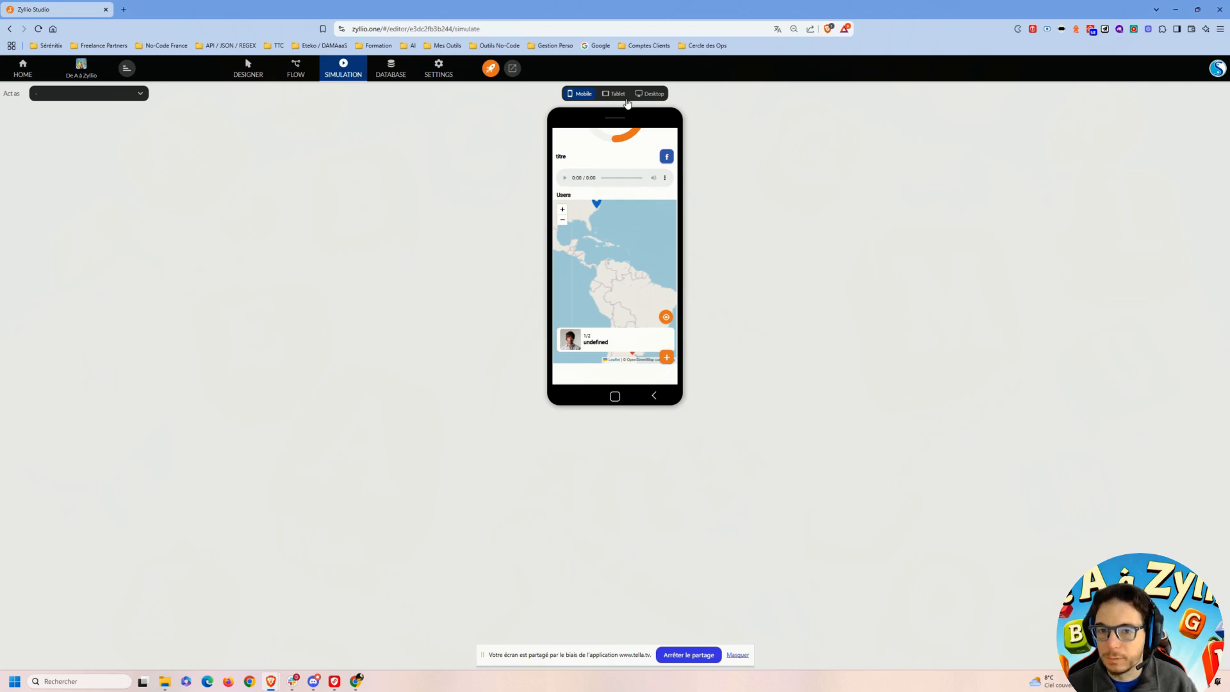
mouse_move(675, 326)
mouse_down()
mouse_move(581, 345)
mouse_move(646, 342)
mouse_up()
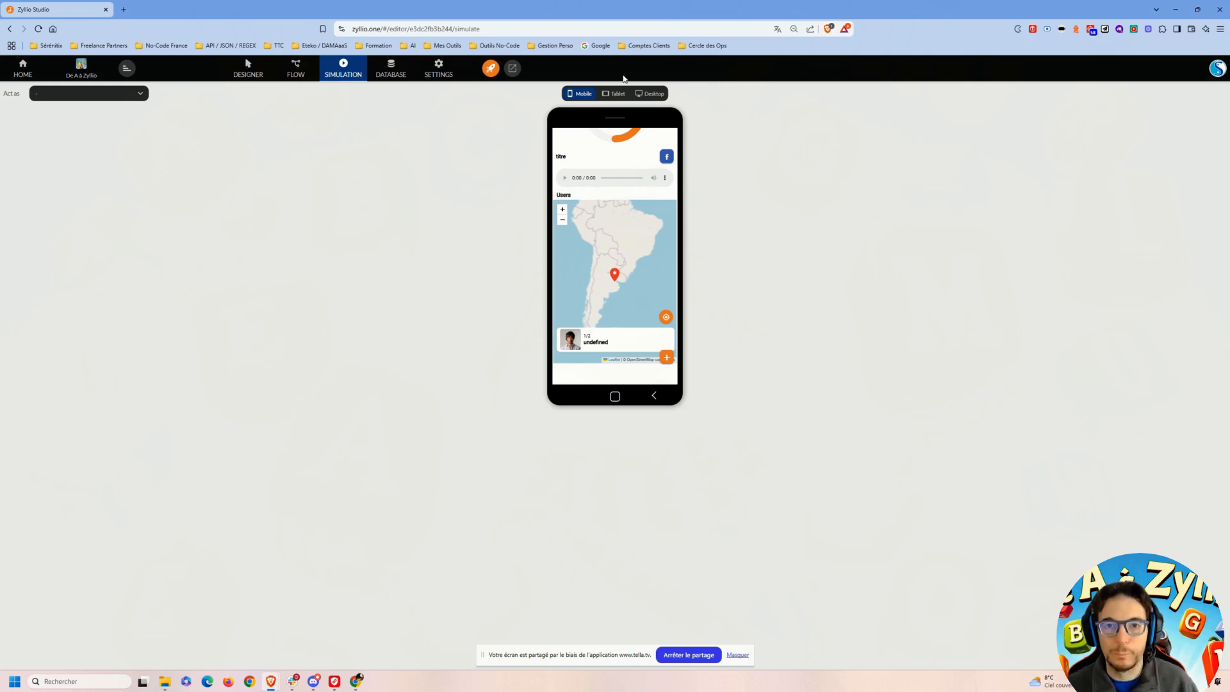
click(244, 70)
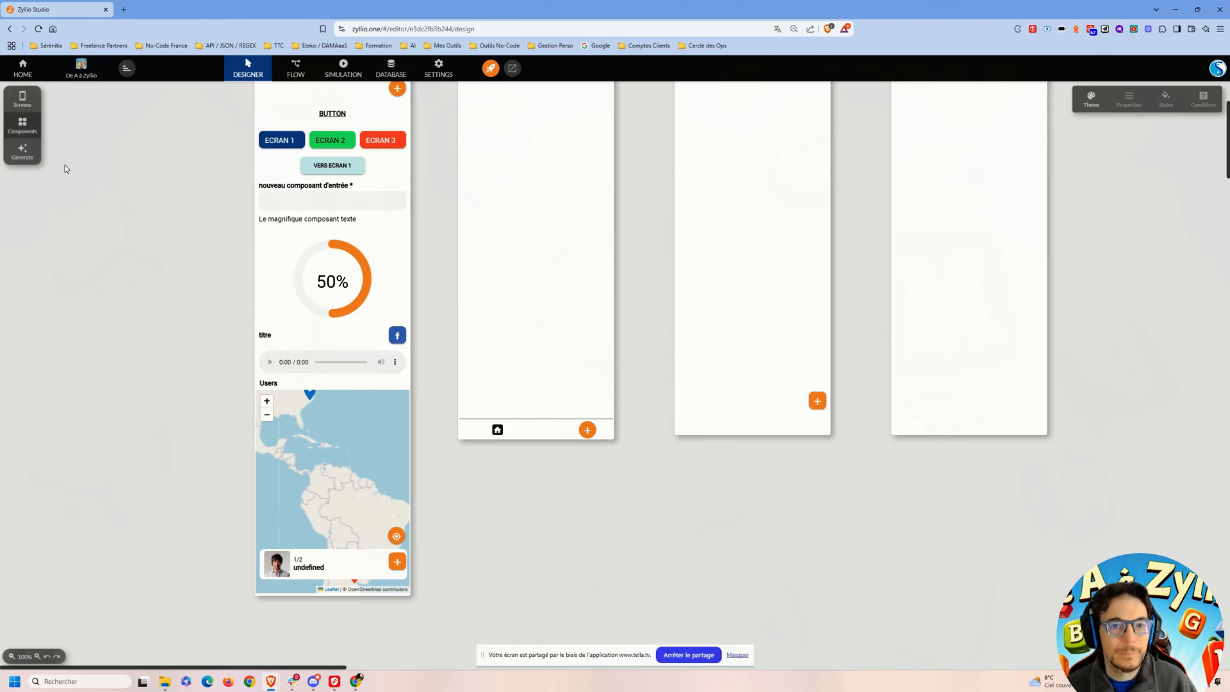
- Add a fixed-source shopping Cart component to the Ecran 1 screen below its title text
click(23, 126)
scroll(116, 435, down, 3)
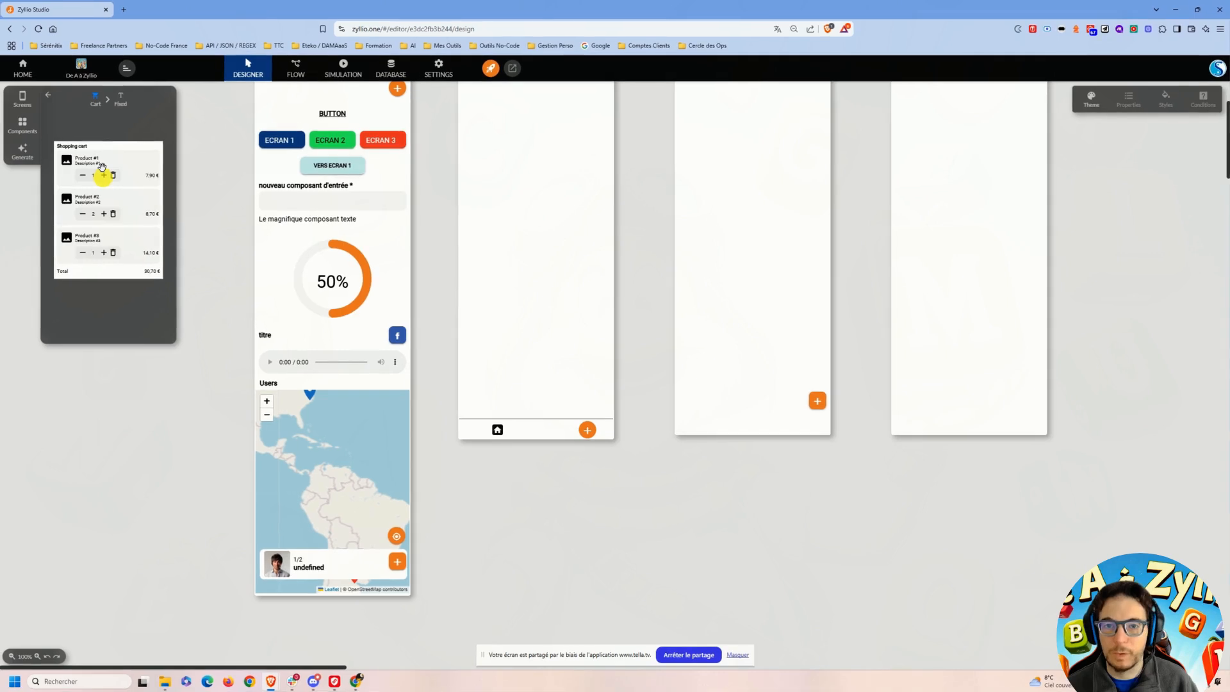
drag(101, 168, 531, 191)
scroll(602, 249, up, 3)
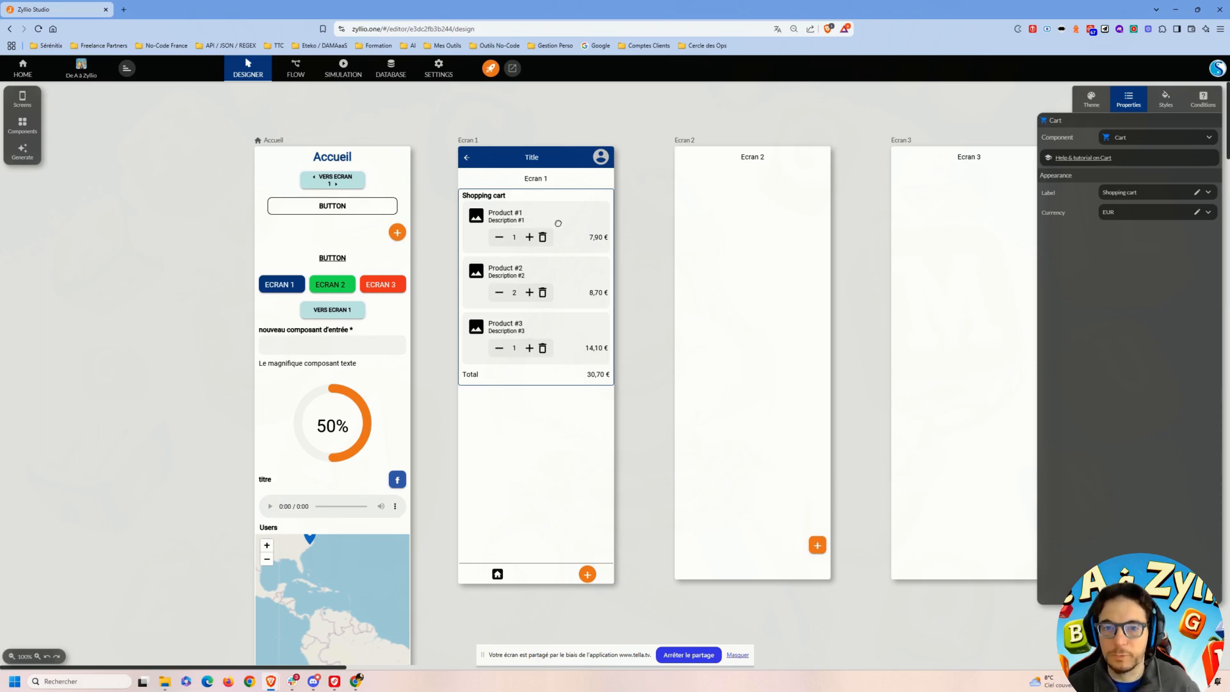
- Review the component library's categories, from Basics through Input Fields and Media to Payment, alongside the designed screens
click(25, 131)
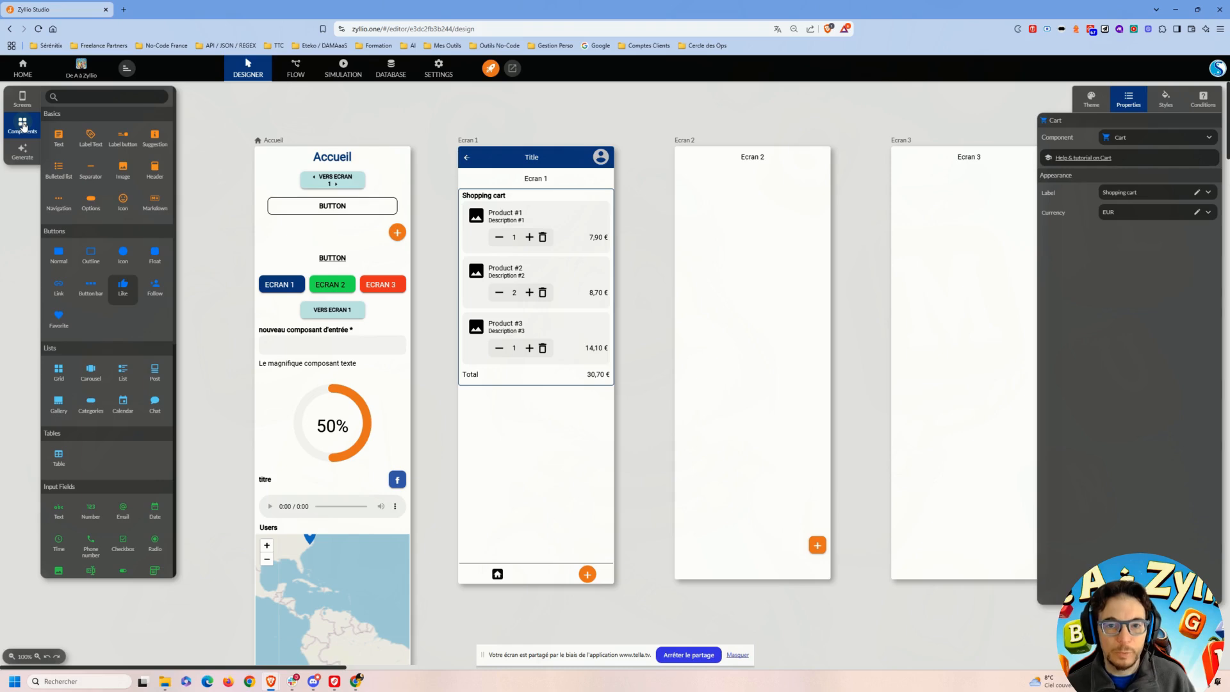
scroll(120, 343, down, 7)
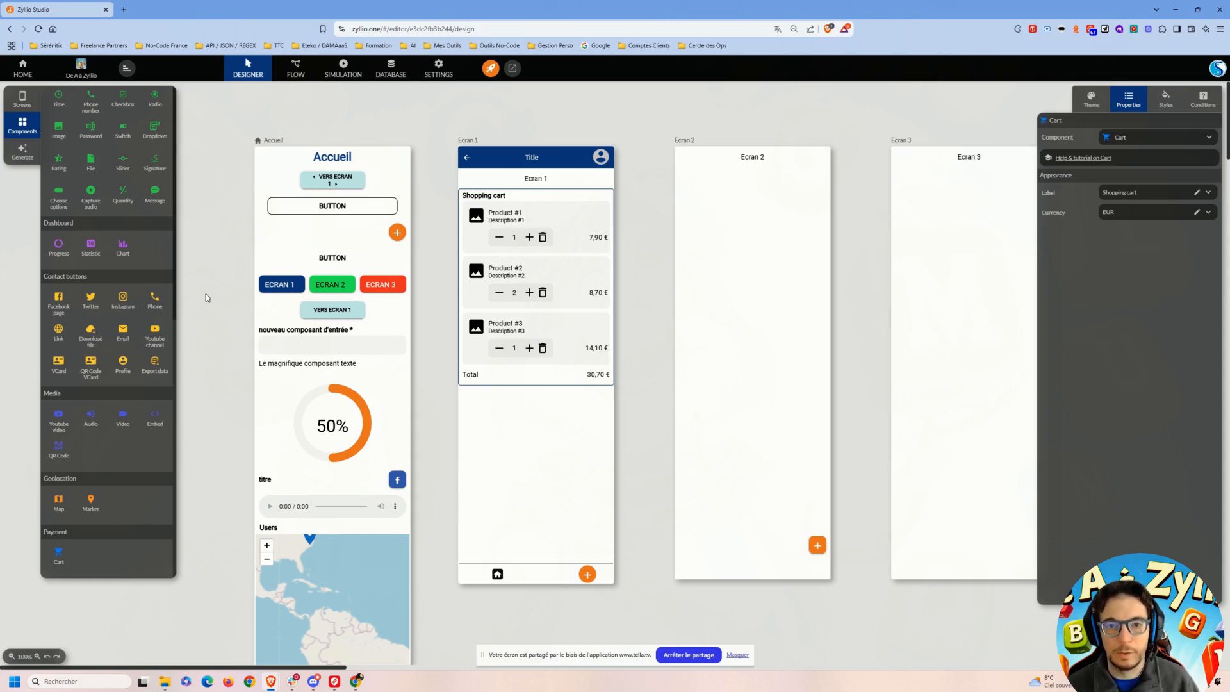
scroll(149, 306, up, 4)
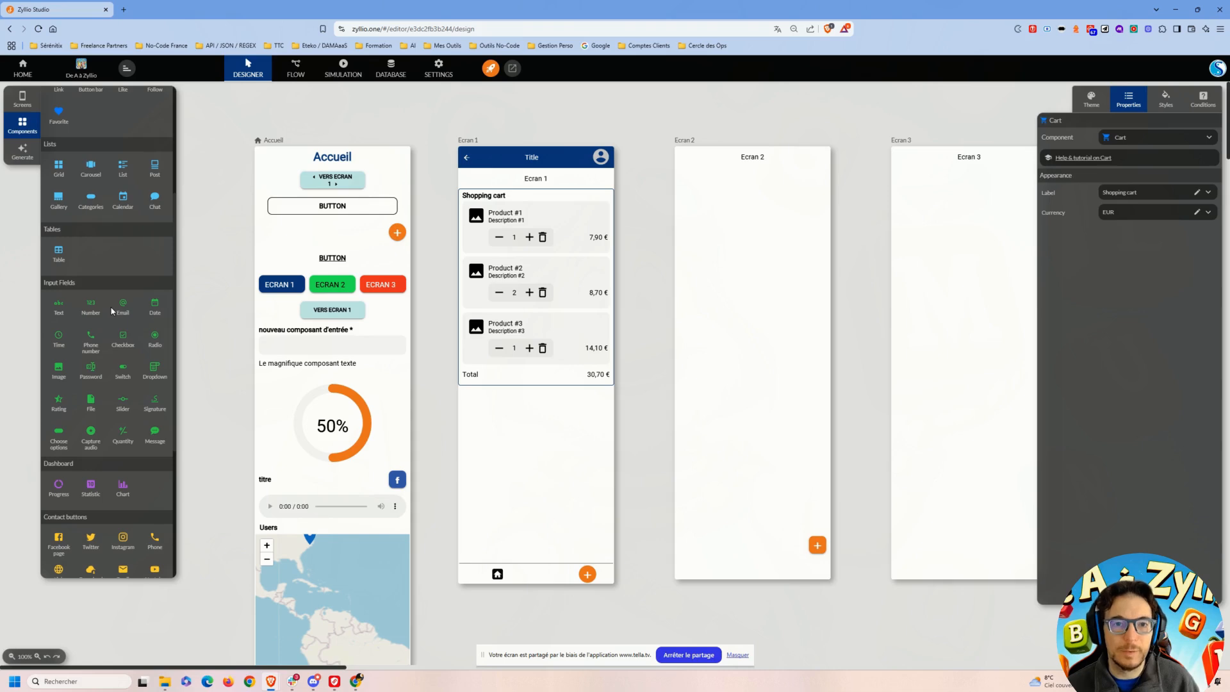
scroll(213, 268, up, 1)
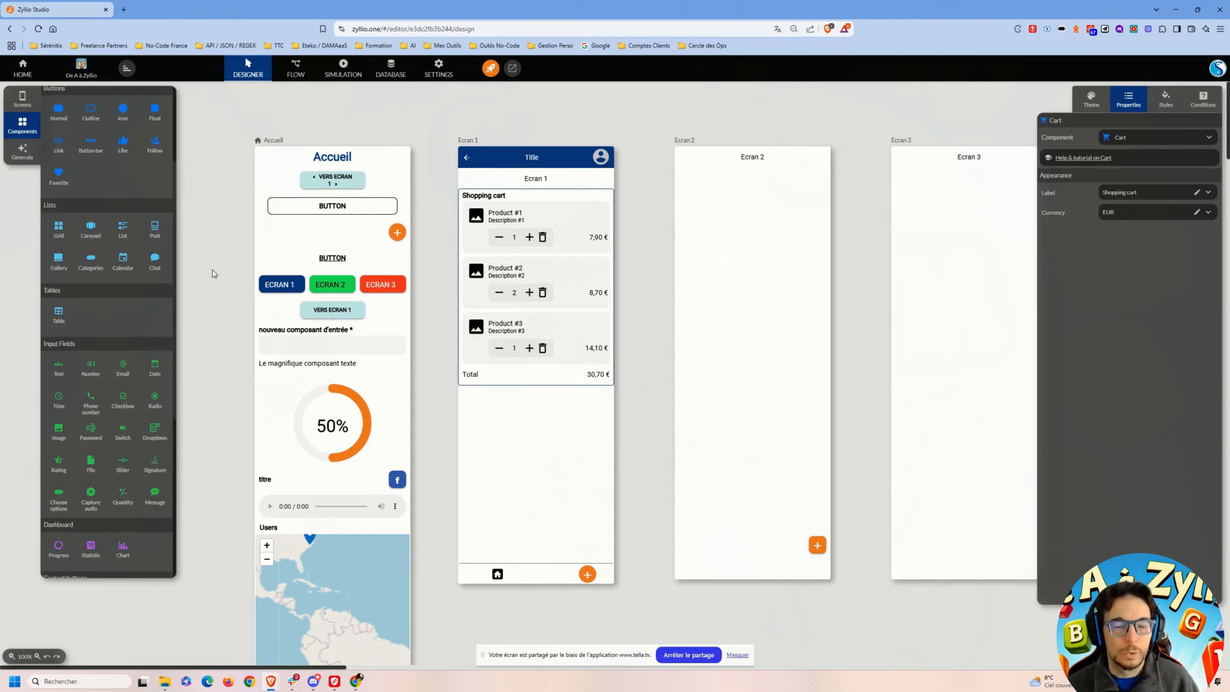
scroll(140, 255, up, 3)
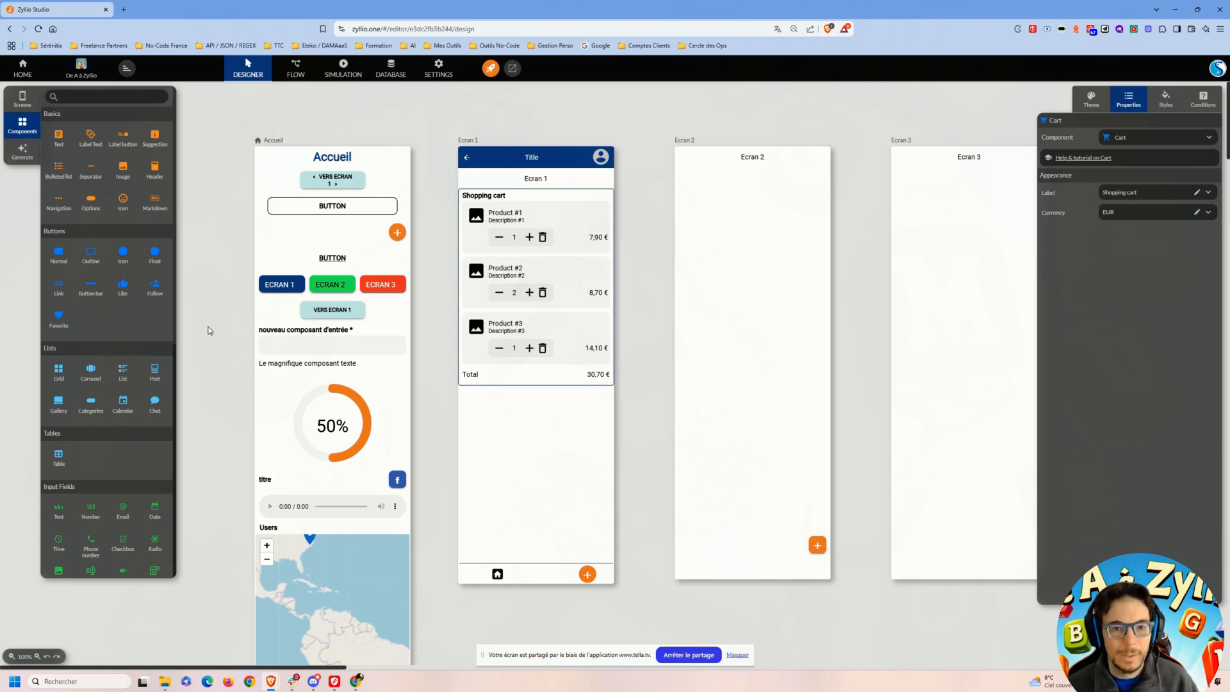
scroll(208, 331, down, 3)
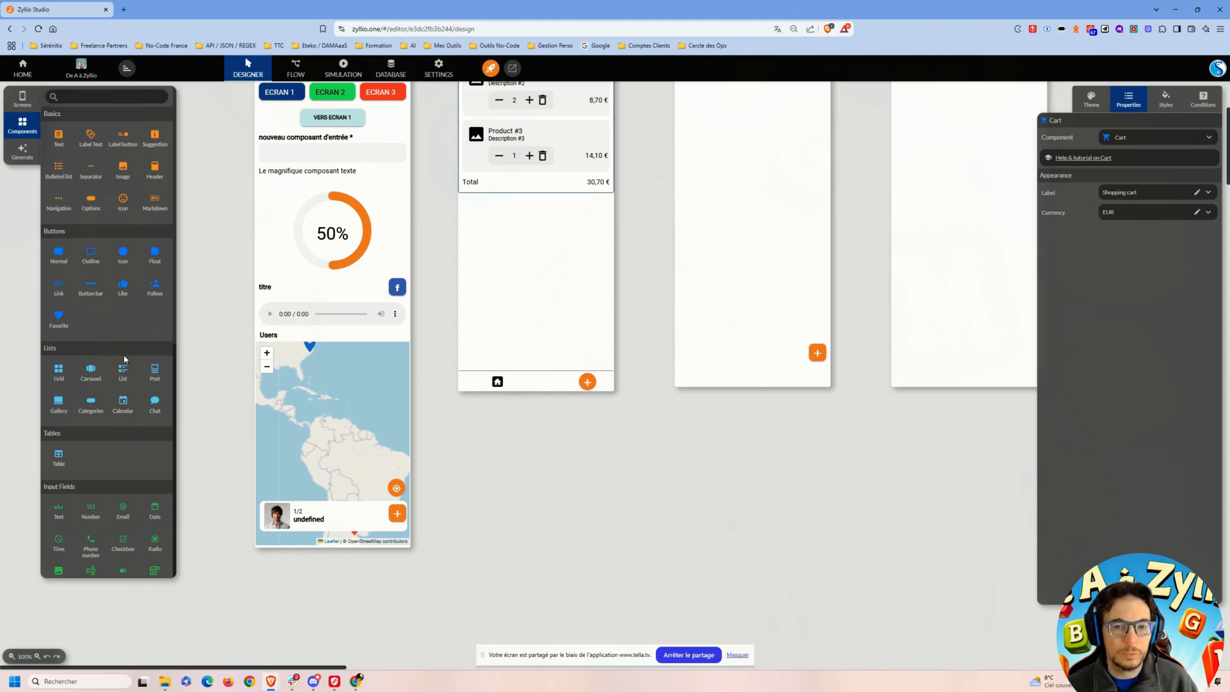
scroll(233, 286, up, 3)
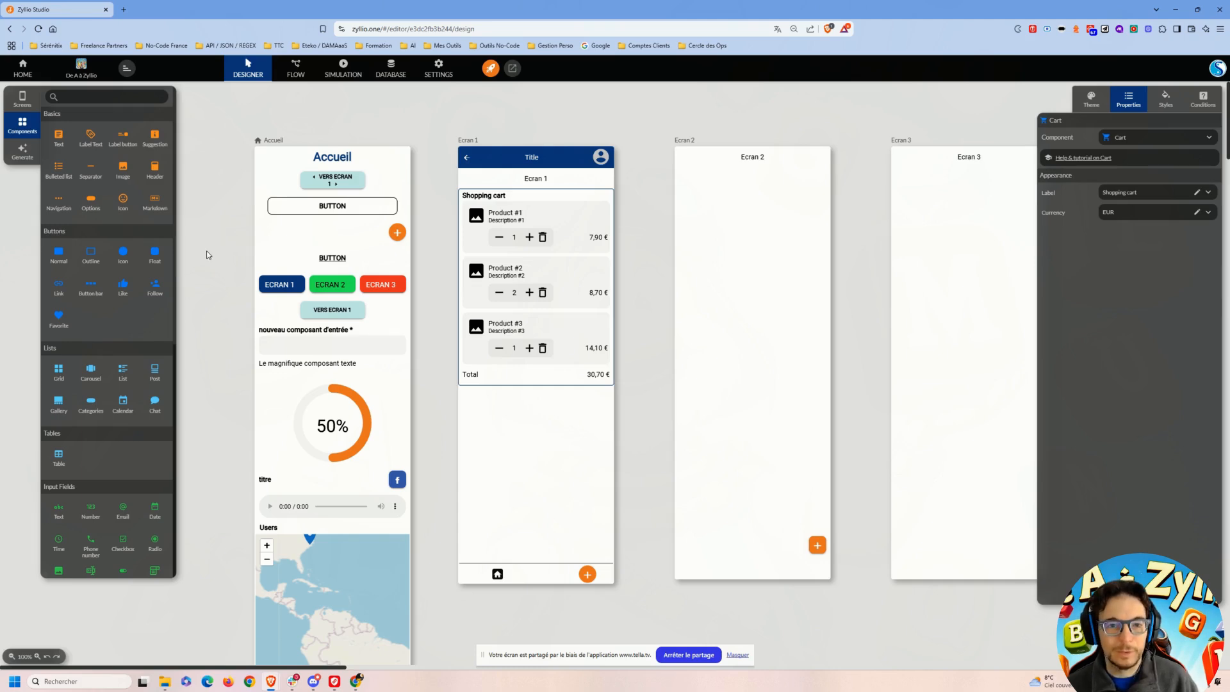
scroll(207, 255, down, 1)
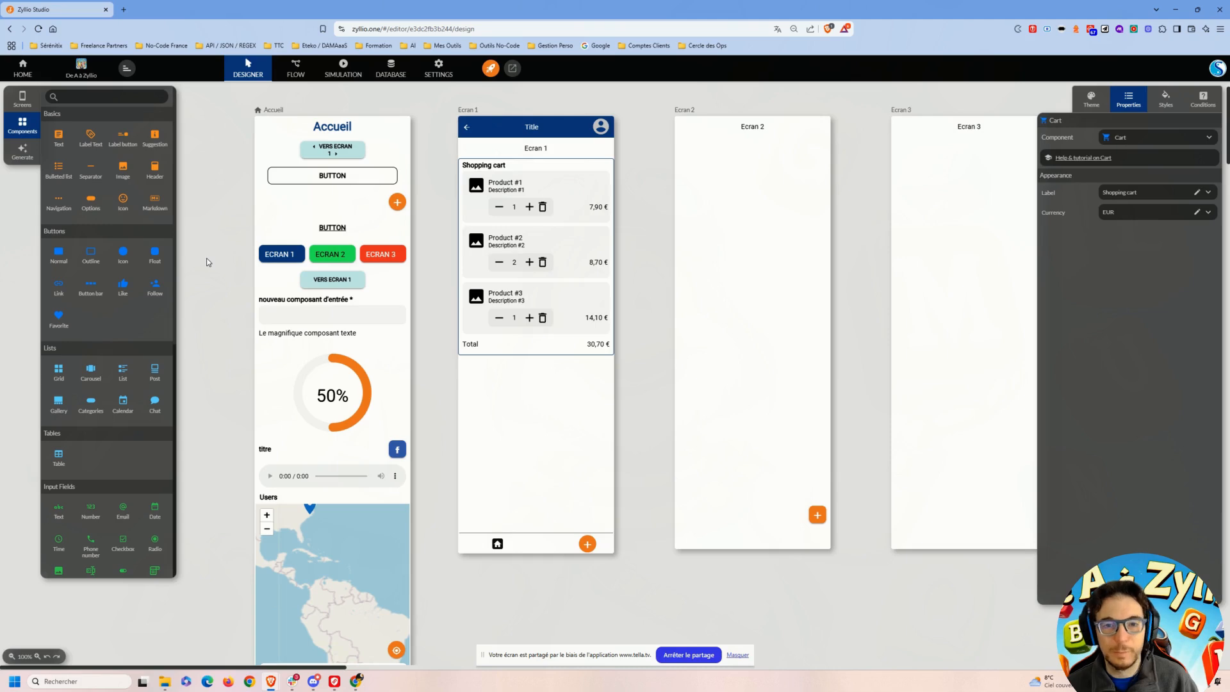
scroll(208, 262, up, 1)
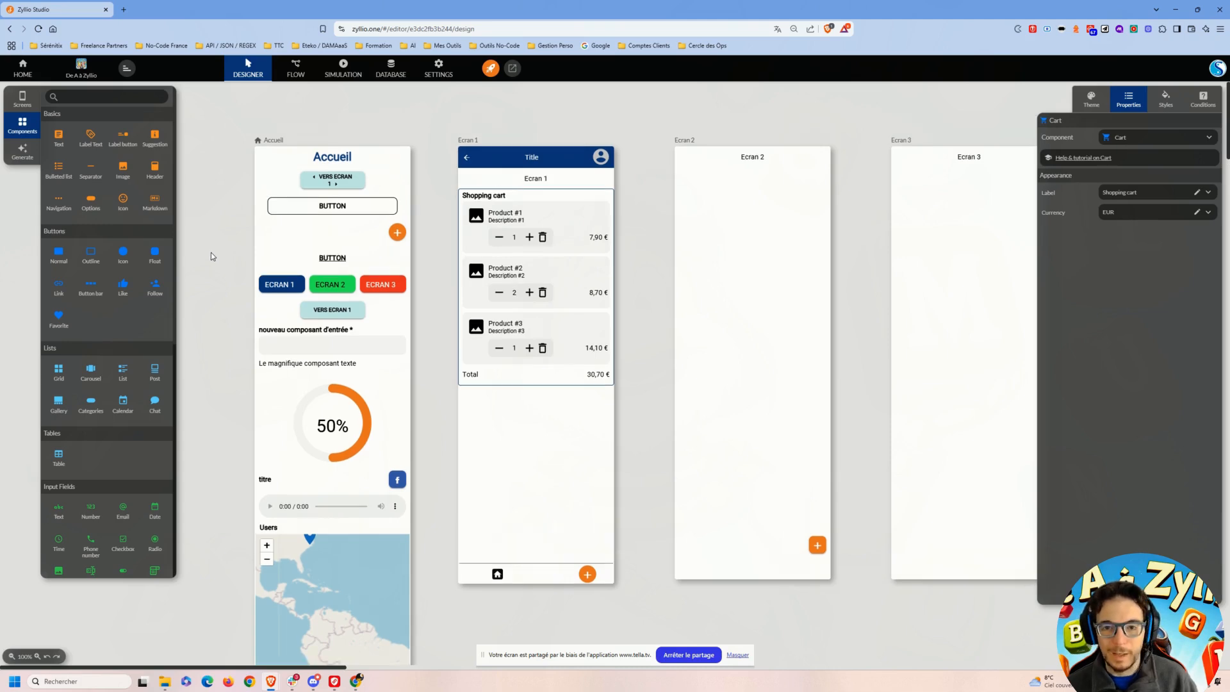